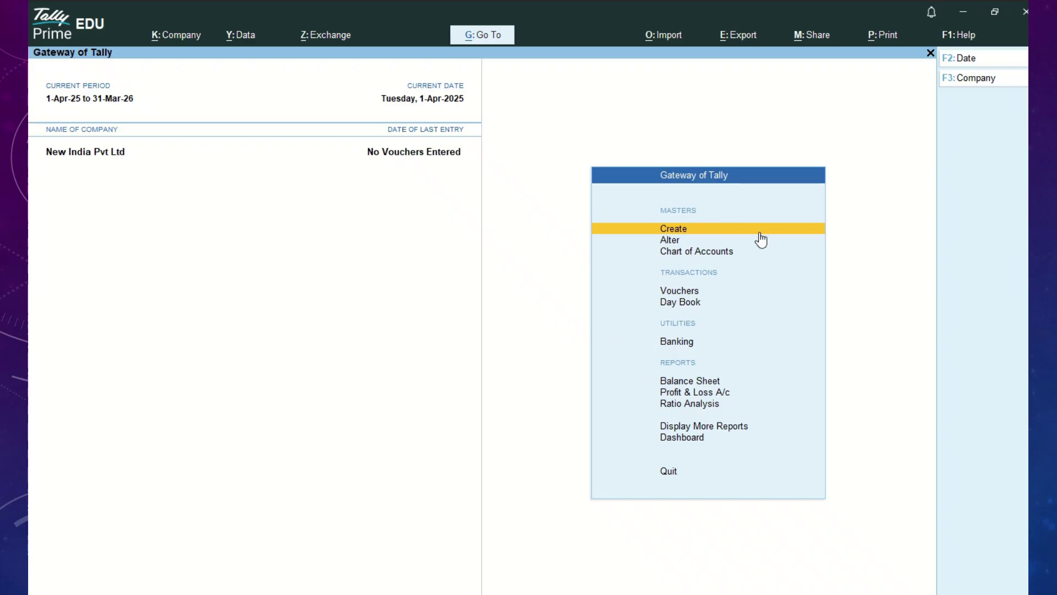
# - Start a new ledger named as the owner's capital account and place it under the Capital Account group
pyautogui.click(711, 232)
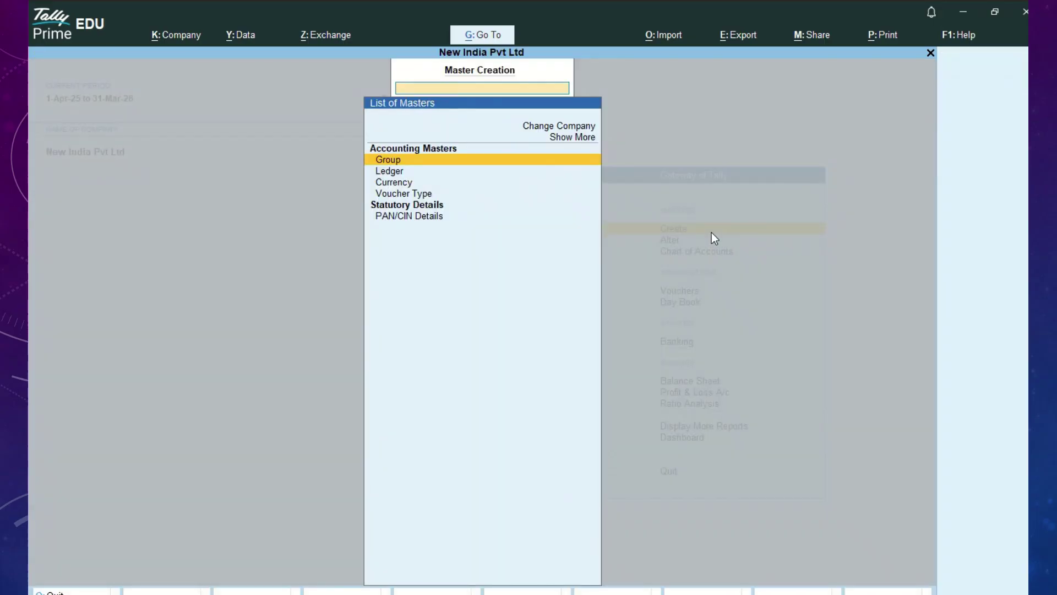
pyautogui.press('Down')
pyautogui.press('Return')
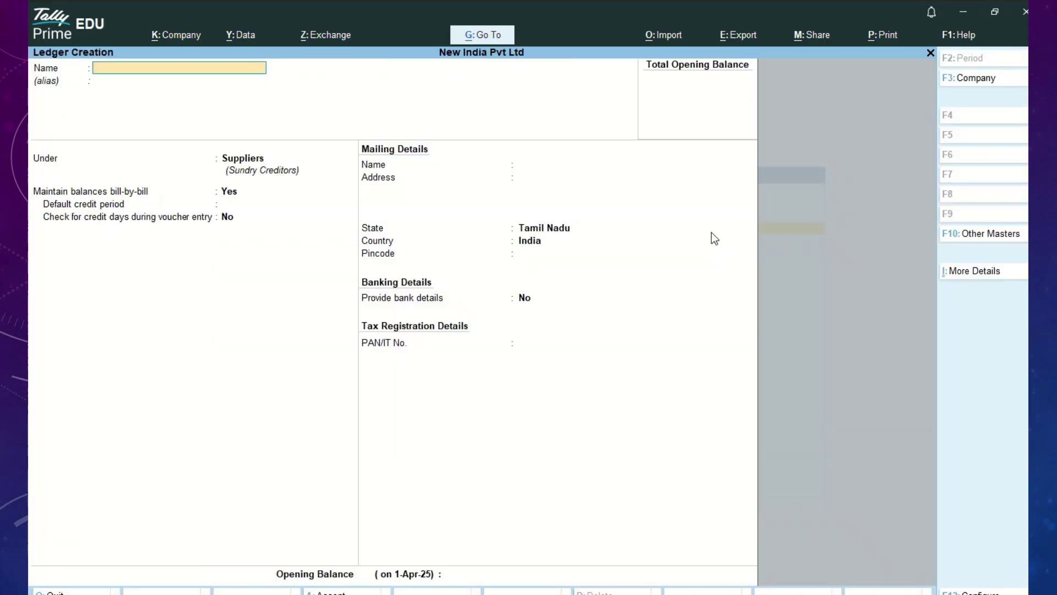
pyautogui.write('Saravana Capital A/c')
pyautogui.press('Return')
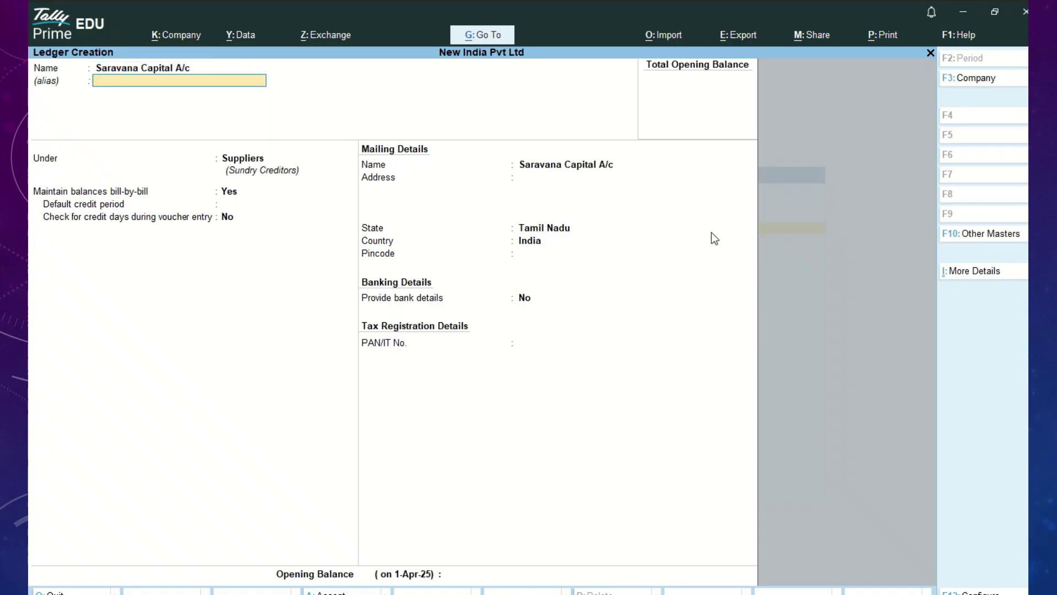
pyautogui.write('Ca')
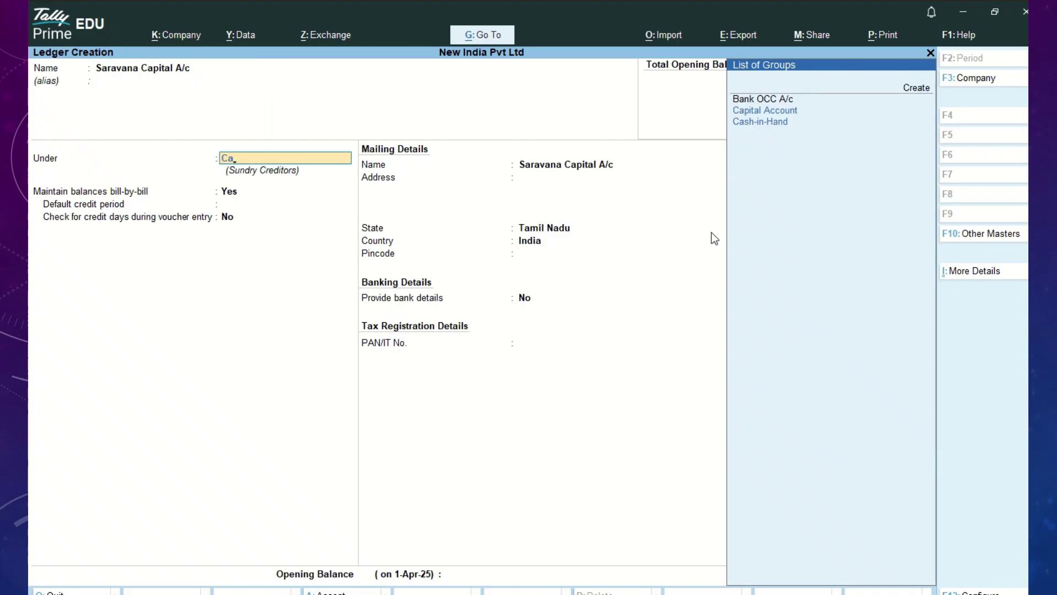
pyautogui.press('Down')
pyautogui.press('Return')
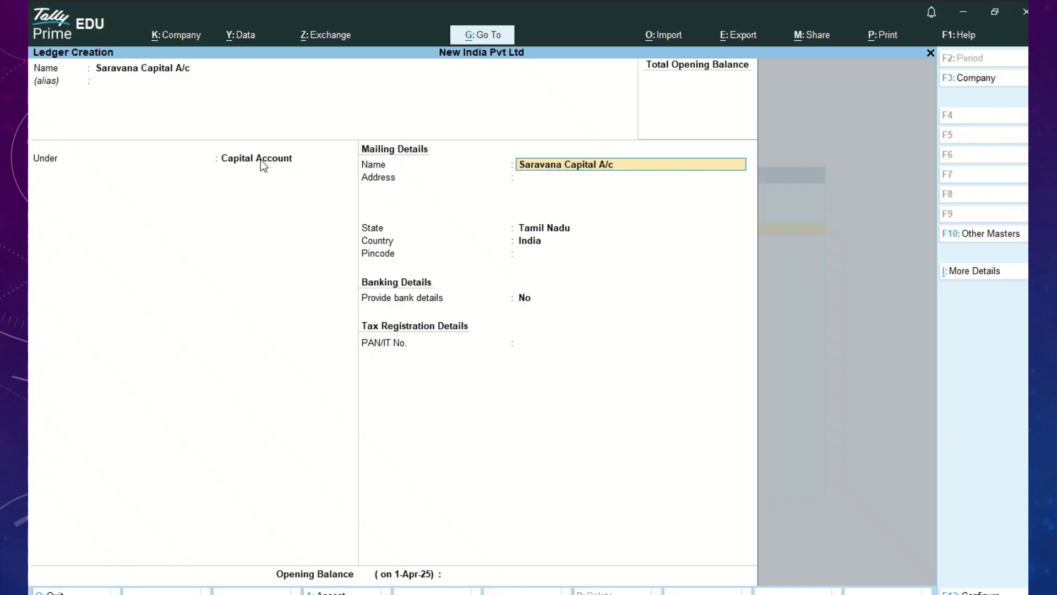
# - Give the capital ledger an opening balance of 10,000 Cr, keep the other details at their defaults, and save it
pyautogui.press('Return')
pyautogui.press('Return')
pyautogui.press('Return')
pyautogui.press('Return')
pyautogui.press('Return')
pyautogui.press('Return')
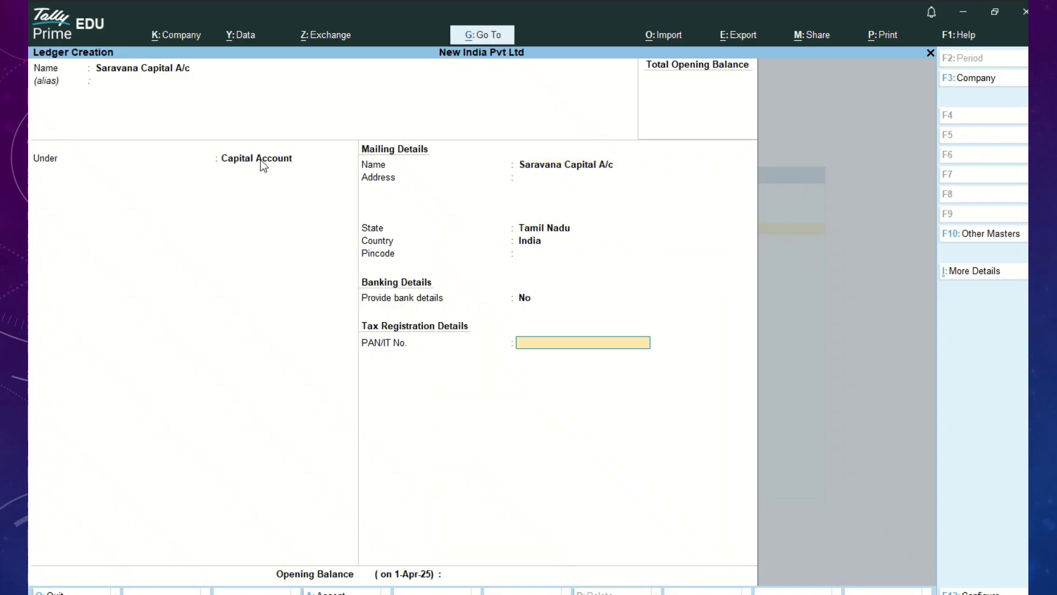
pyautogui.write('100000')
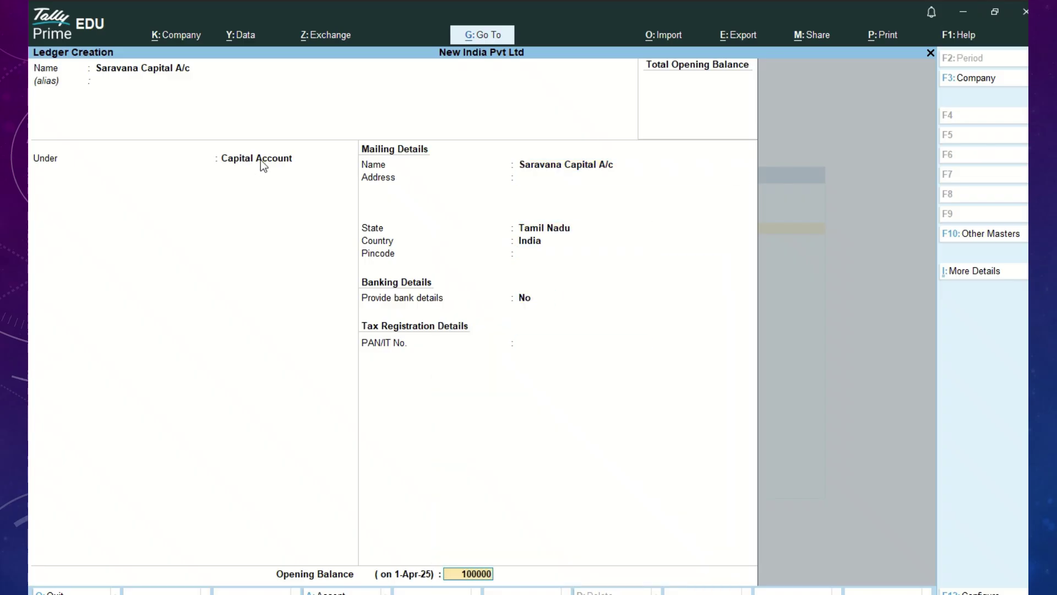
pyautogui.press('BackSpace')
pyautogui.press('Return')
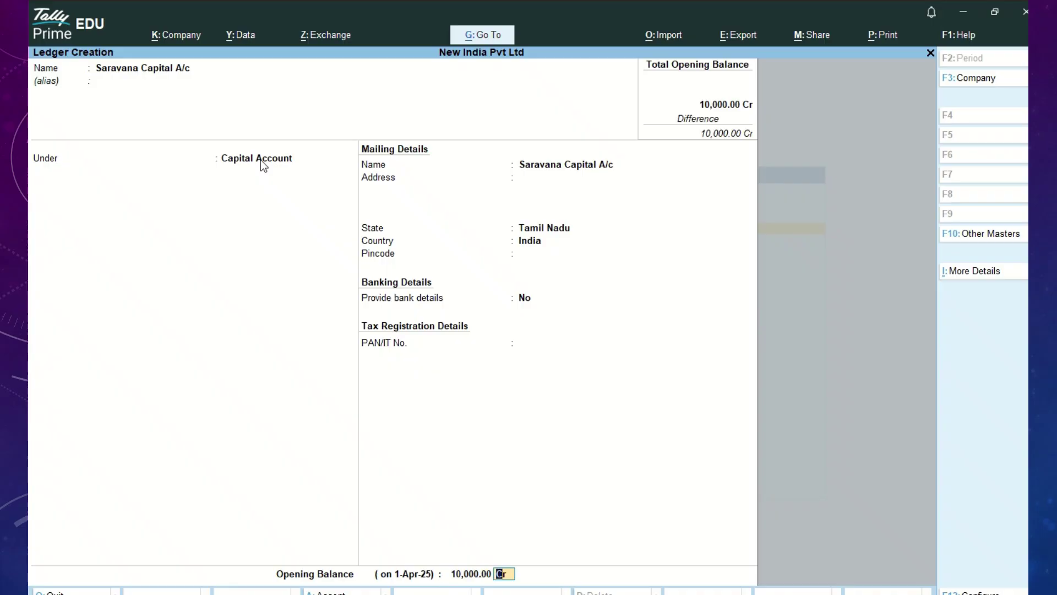
pyautogui.press('Return')
pyautogui.press('Return')
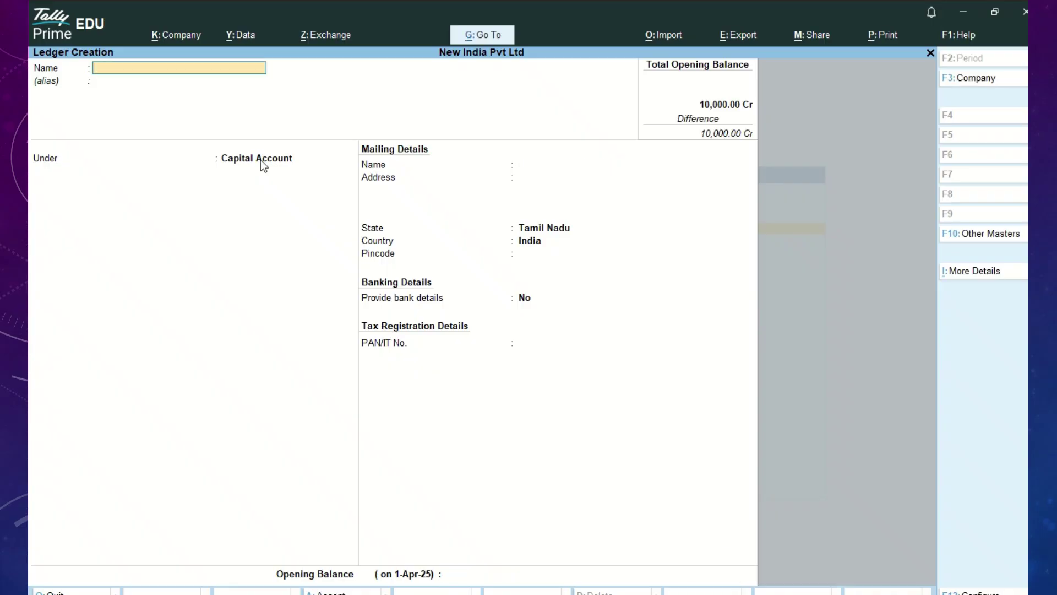
pyautogui.press('Escape')
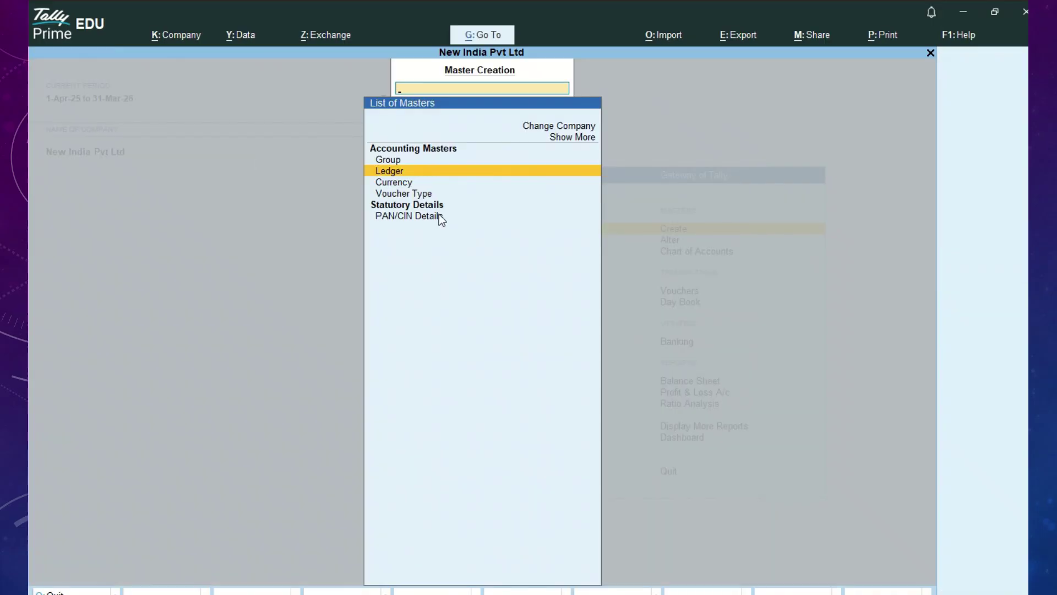
pyautogui.press('Escape')
# - Open the Balance Sheet and examine the ledgers under Capital Account on the liabilities side
pyautogui.press('Down')
pyautogui.press('Down')
pyautogui.press('Down')
pyautogui.press('Down')
pyautogui.press('Down')
pyautogui.press('Down')
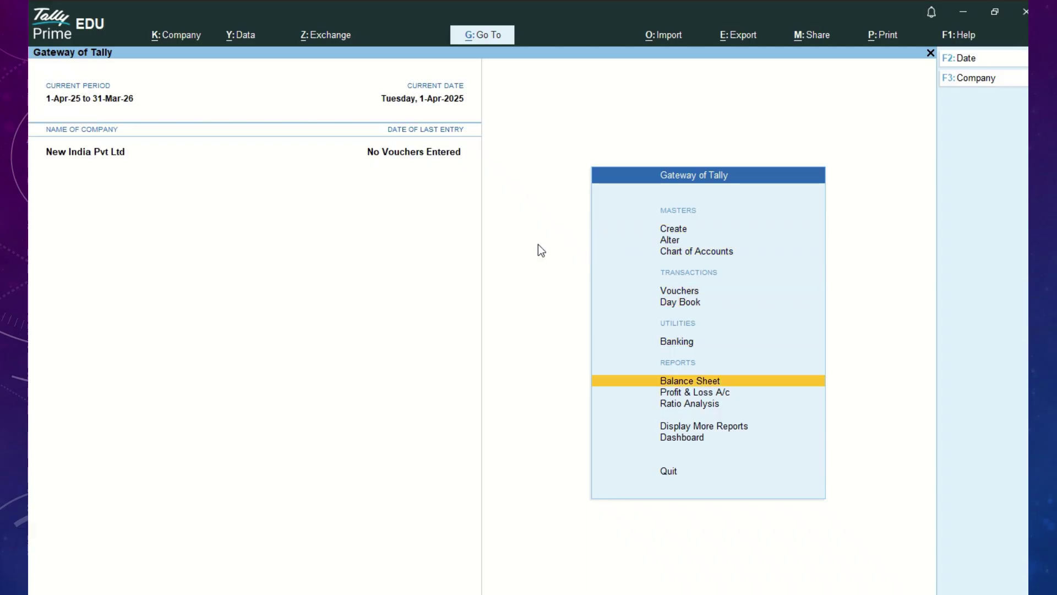
pyautogui.press('Return')
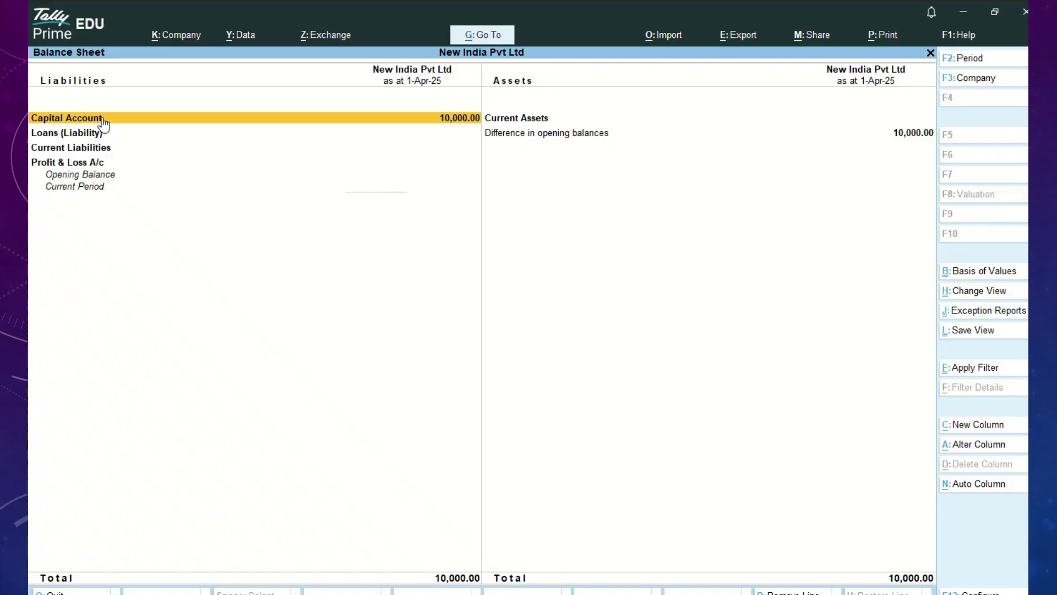
pyautogui.click(464, 119)
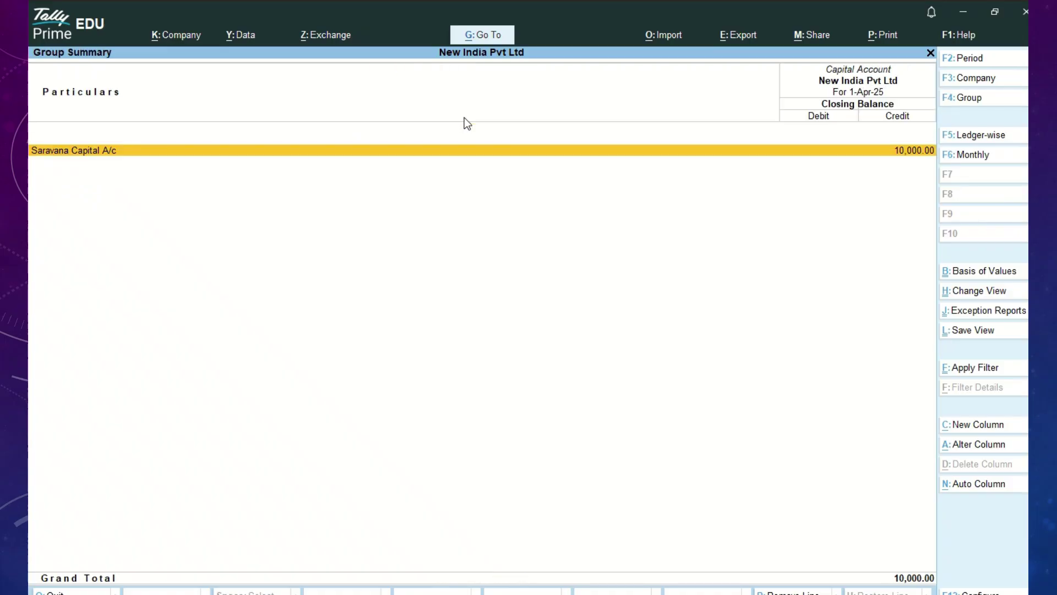
pyautogui.press('Escape')
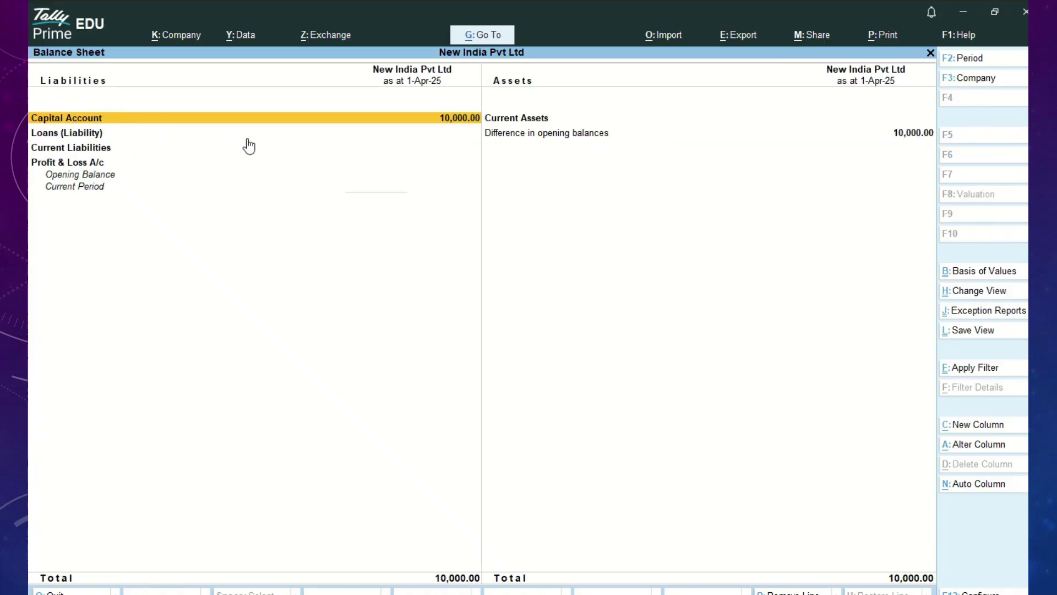
pyautogui.press('Escape')
# - Open the Chart of Accounts for groups and examine how the account groups and subgroups are arranged
pyautogui.press('Up')
pyautogui.press('Up')
pyautogui.press('Up')
pyautogui.press('Up')
pyautogui.press('Up')
pyautogui.press('Up')
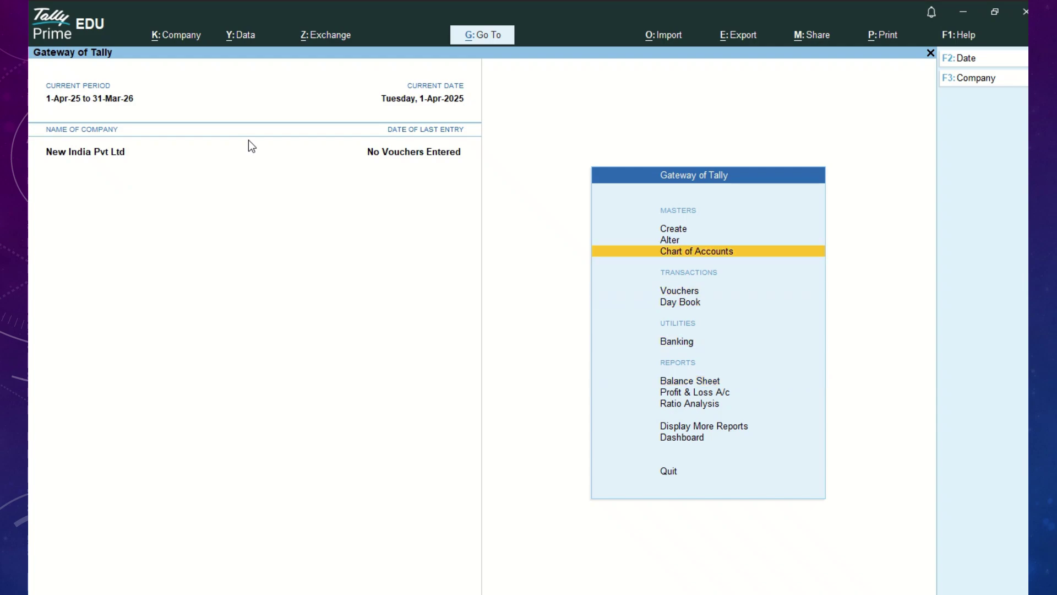
pyautogui.press('Down')
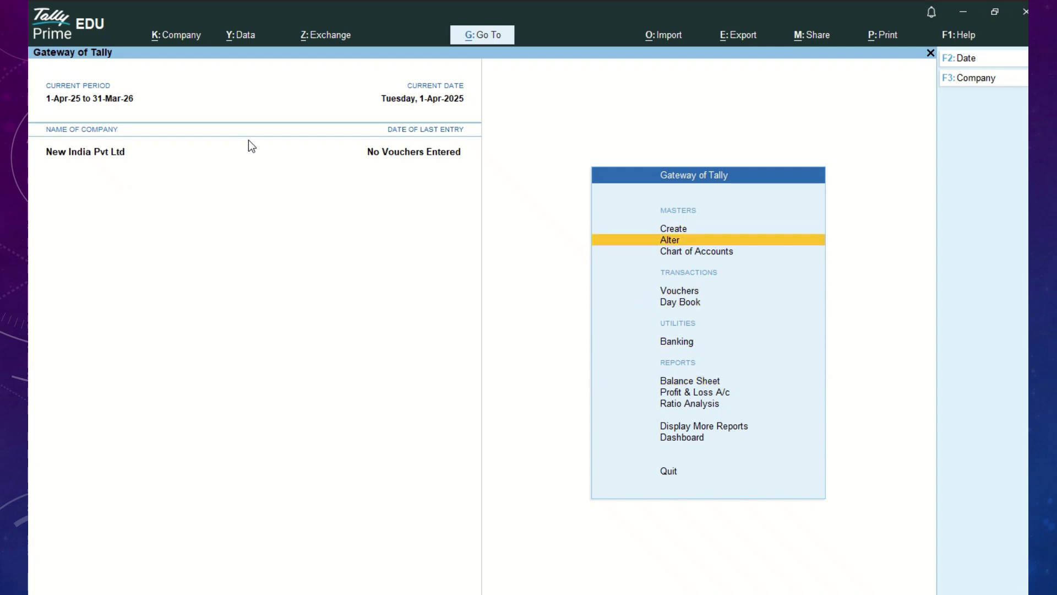
pyautogui.press('Up')
pyautogui.press('Down')
pyautogui.press('Up')
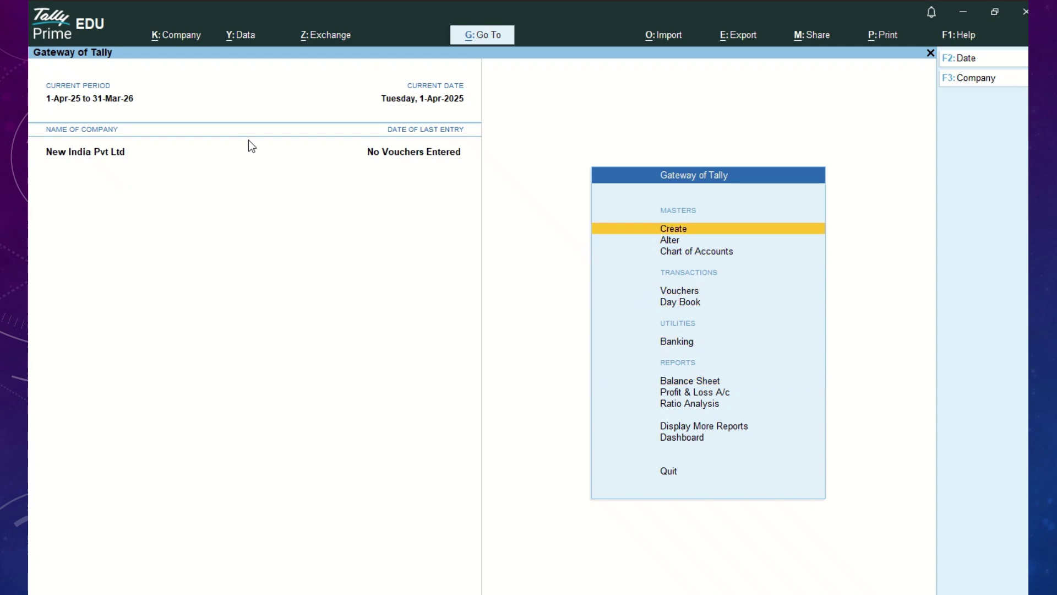
pyautogui.press('Down')
pyautogui.press('Down')
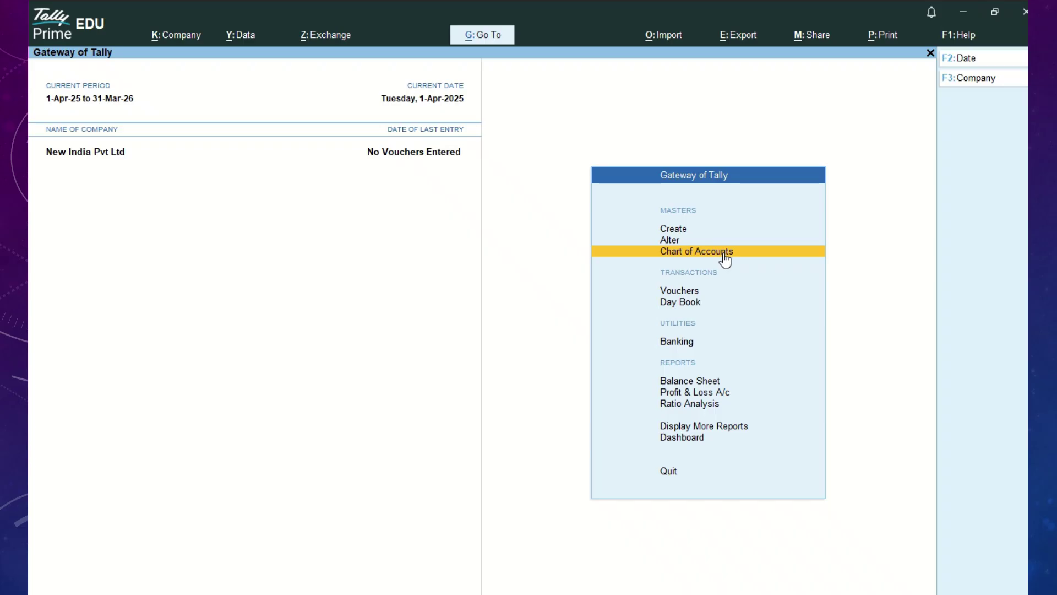
pyautogui.press('ctrl')
pyautogui.press('Return')
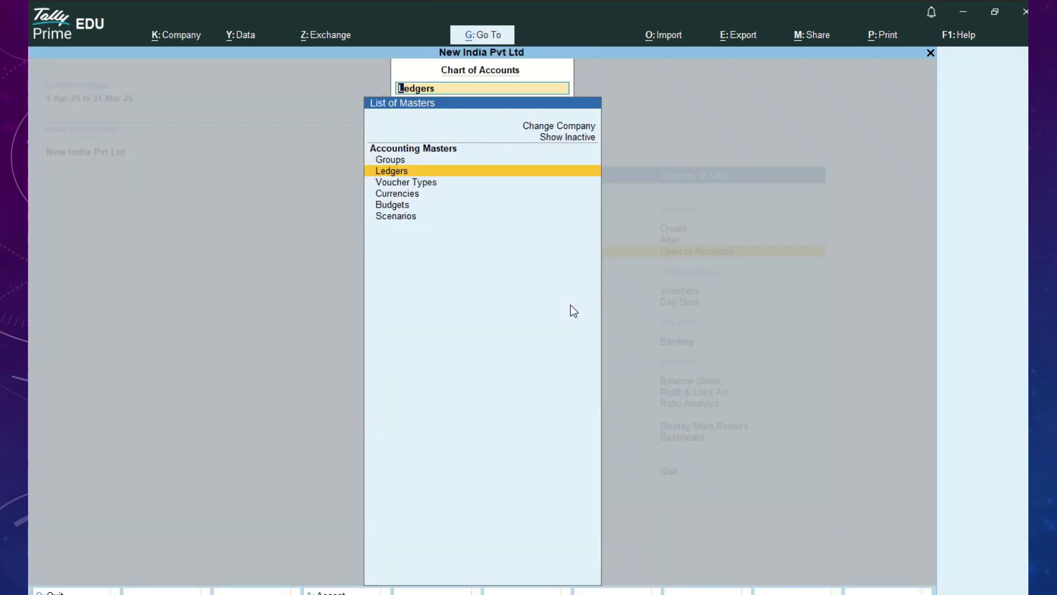
pyautogui.press('Up')
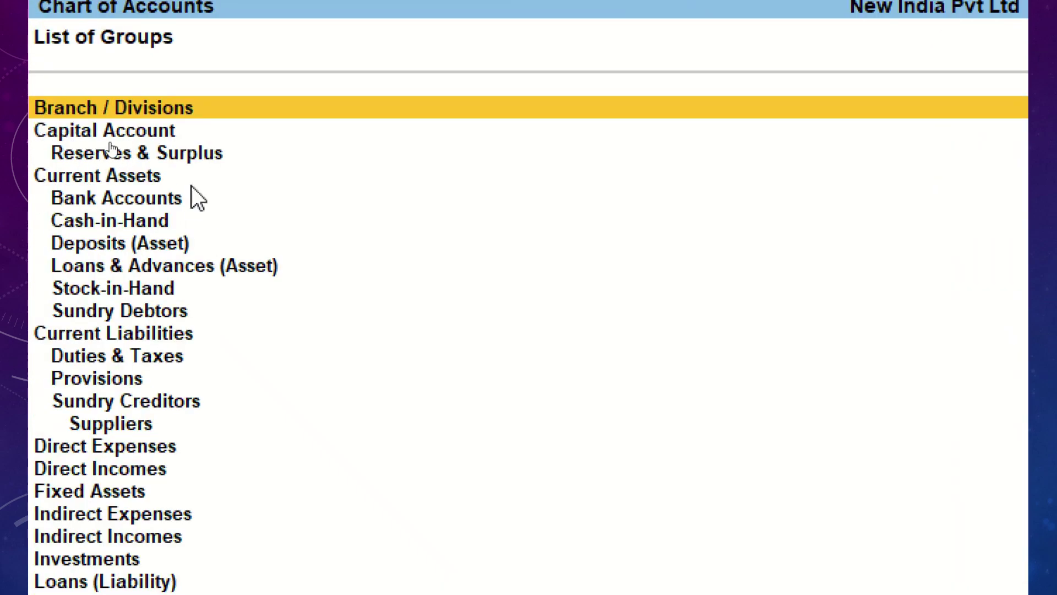
pyautogui.press('Down')
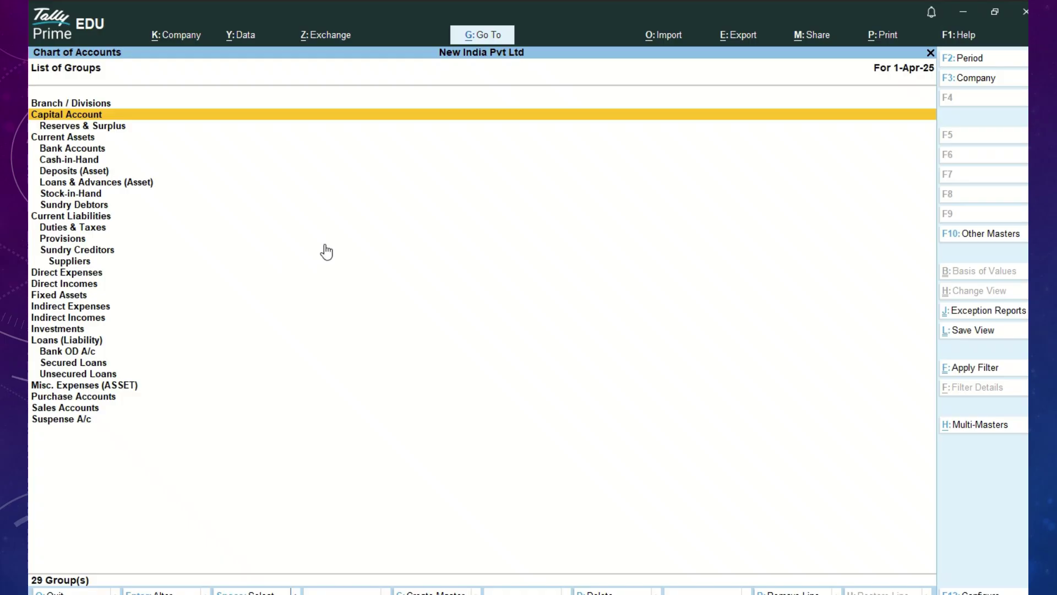
pyautogui.press('Escape')
pyautogui.press('Escape')
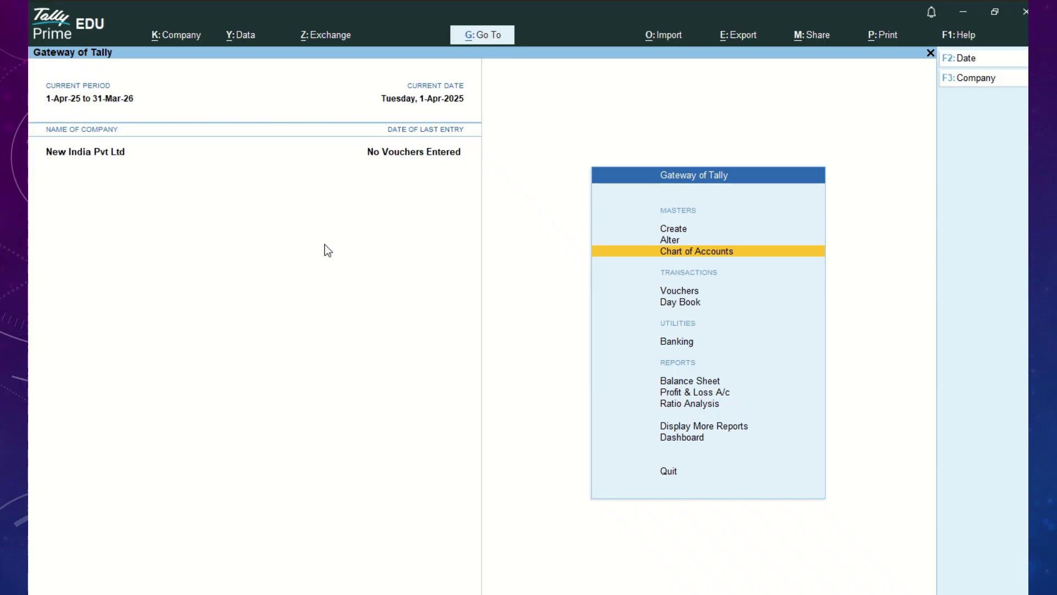
# - Start a new ledger named as the customer's account and place it under the Sundry Debtors group
pyautogui.press('Up')
pyautogui.press('Up')
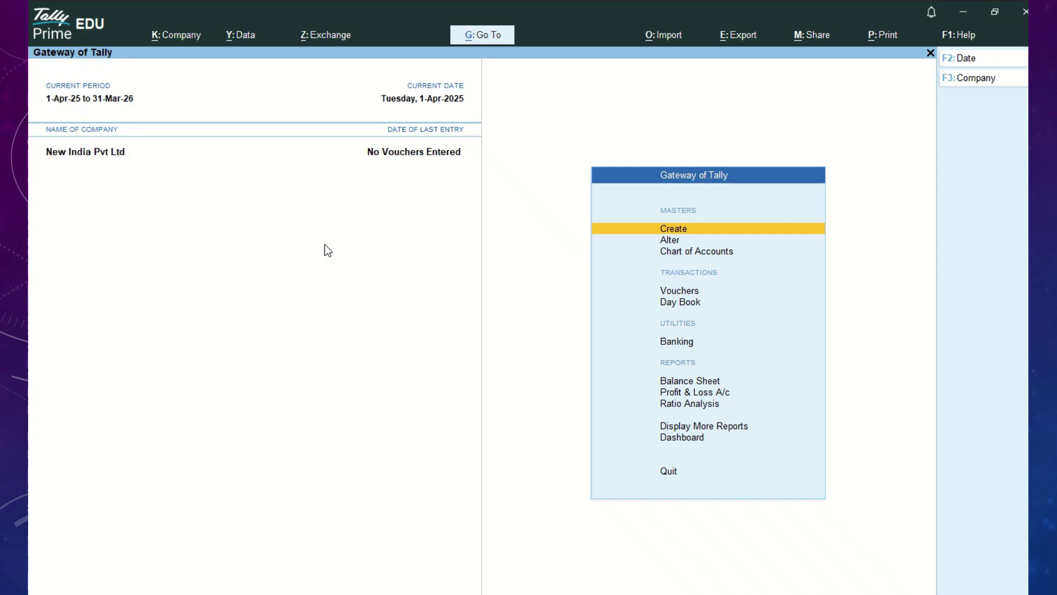
pyautogui.press('Return')
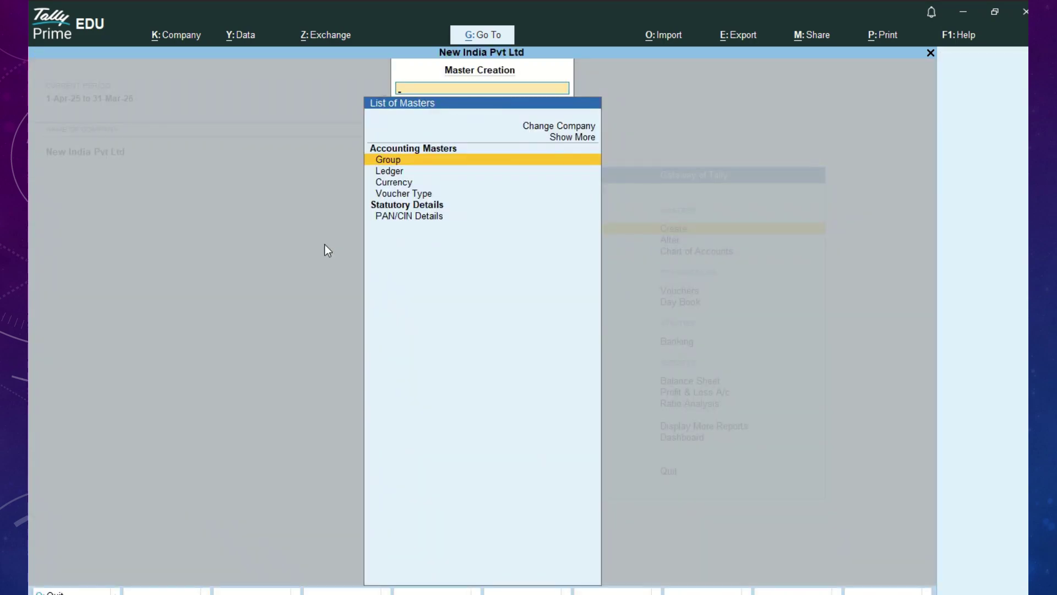
pyautogui.press('Down')
pyautogui.press('Return')
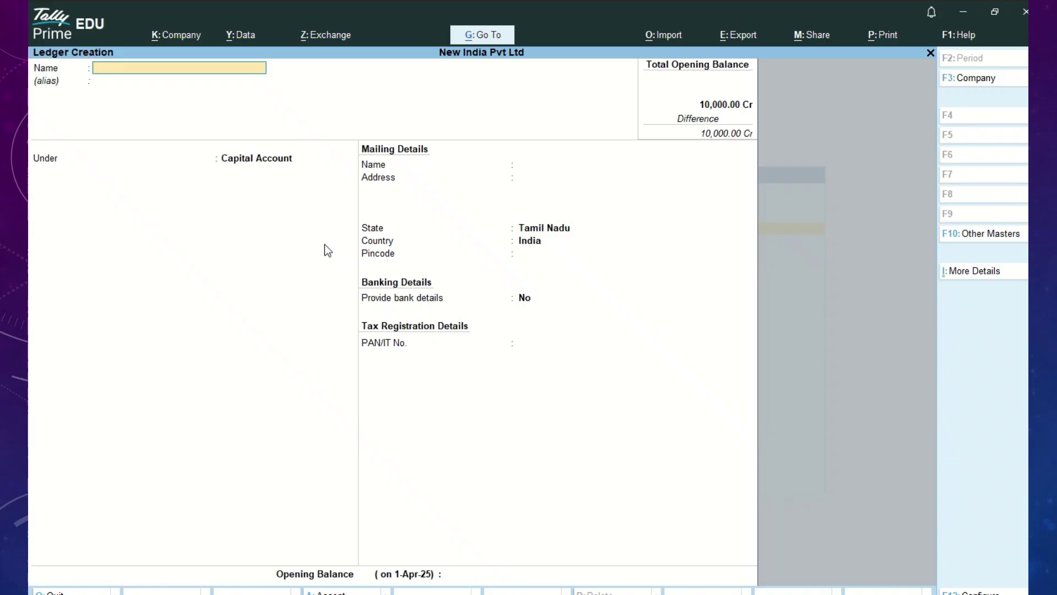
pyautogui.write('Ramesh A/c')
pyautogui.press('Return')
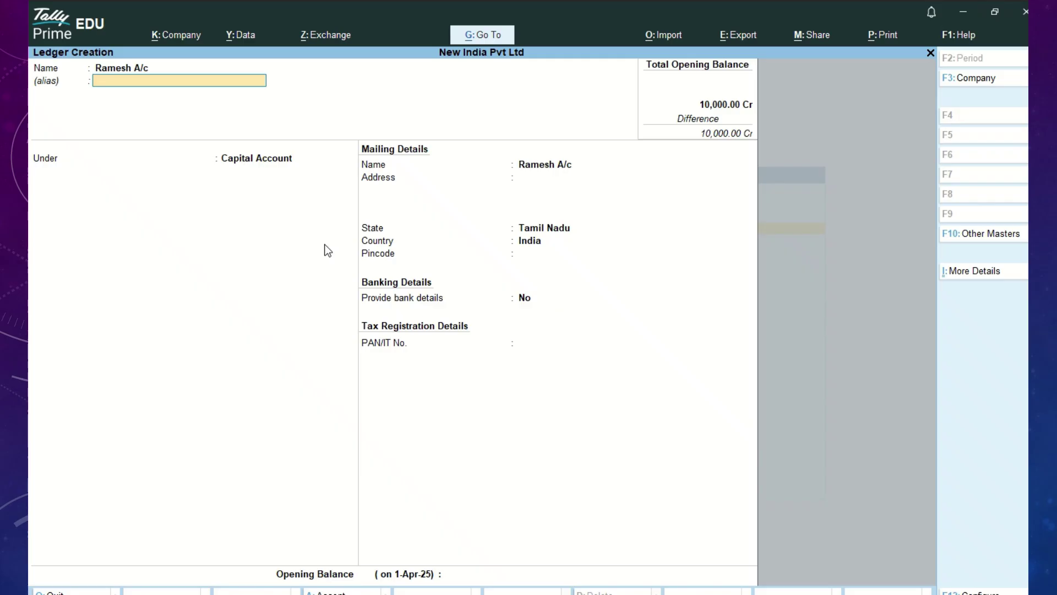
pyautogui.write('Sundr')
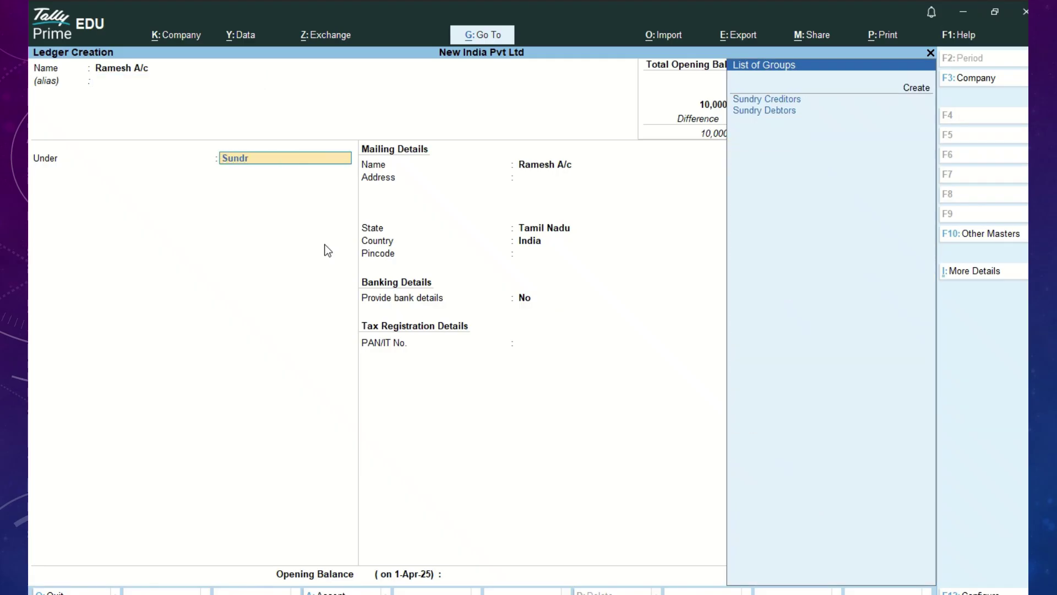
pyautogui.press('Down')
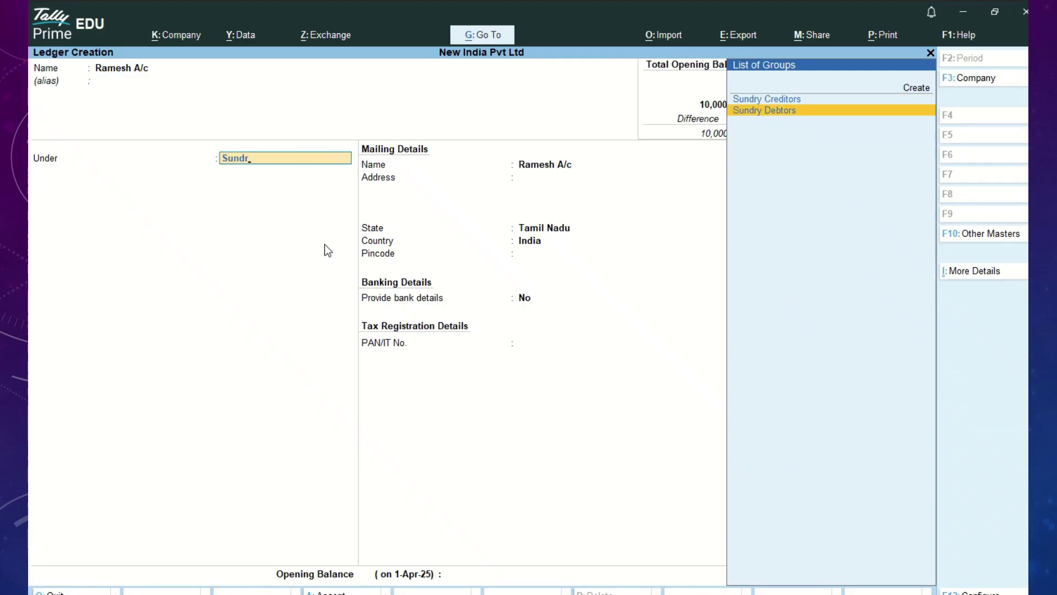
pyautogui.press('Return')
pyautogui.press('Return')
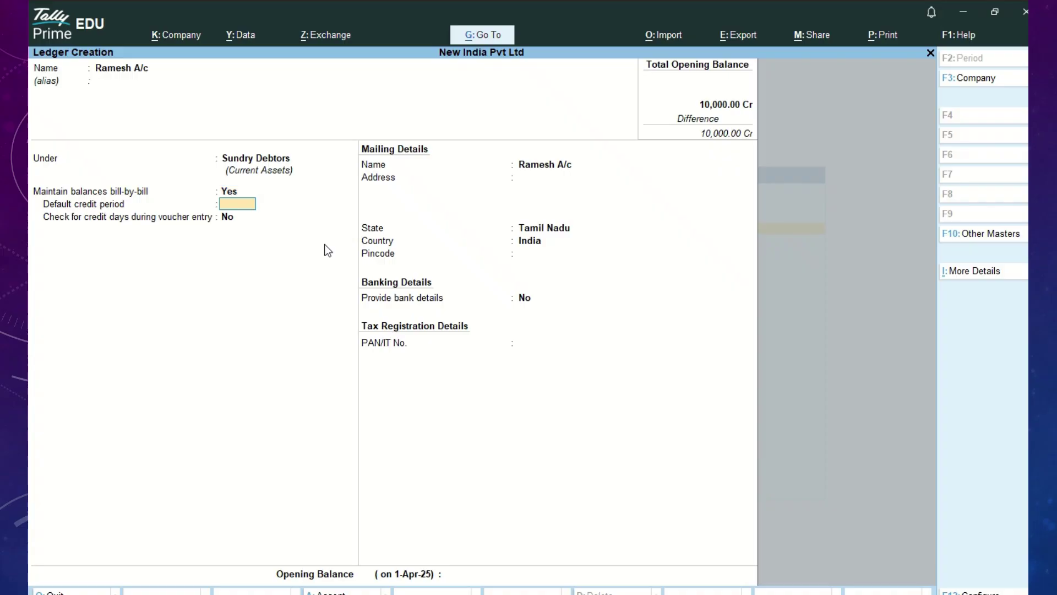
# - Give the customer ledger an opening balance of 5,000 Dr, kept on account in the bill-wise breakup, and save it
pyautogui.press('Return')
pyautogui.press('Return')
pyautogui.press('Return')
pyautogui.press('Return')
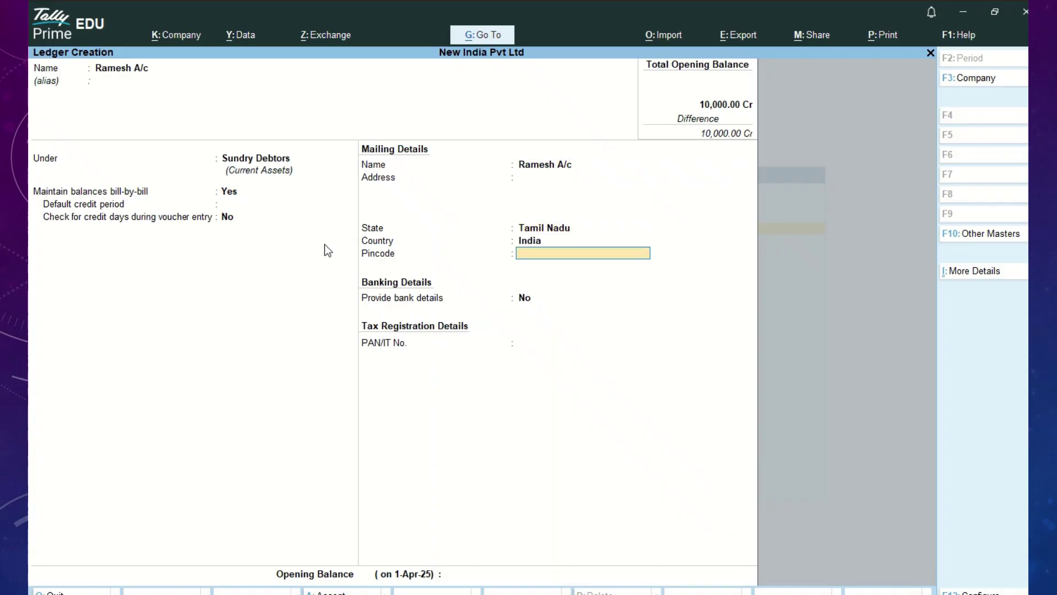
pyautogui.press('Return')
pyautogui.press('Return')
pyautogui.press('Return')
pyautogui.write('5000')
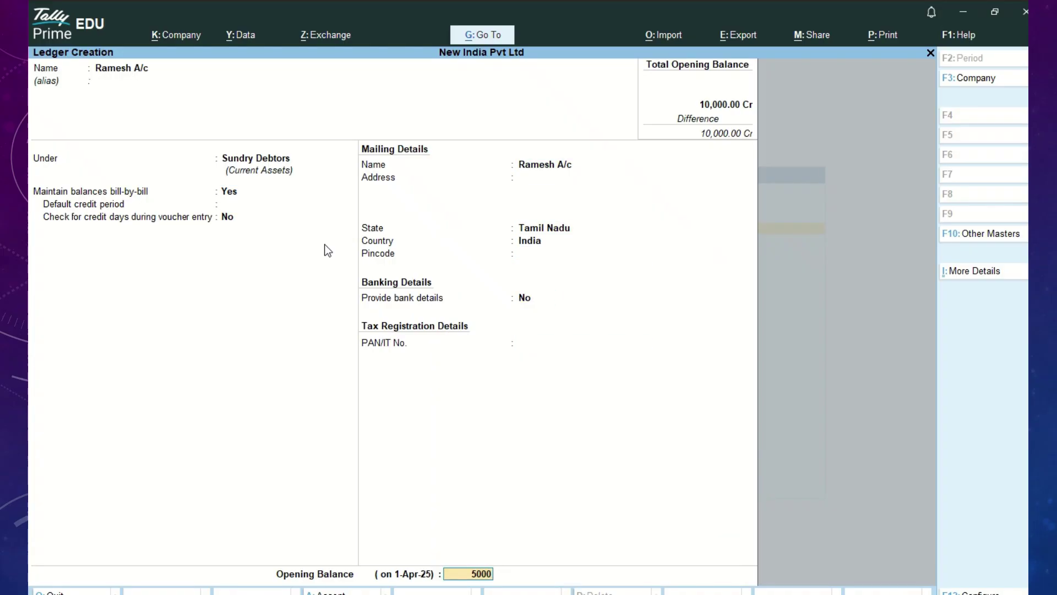
pyautogui.press('Return')
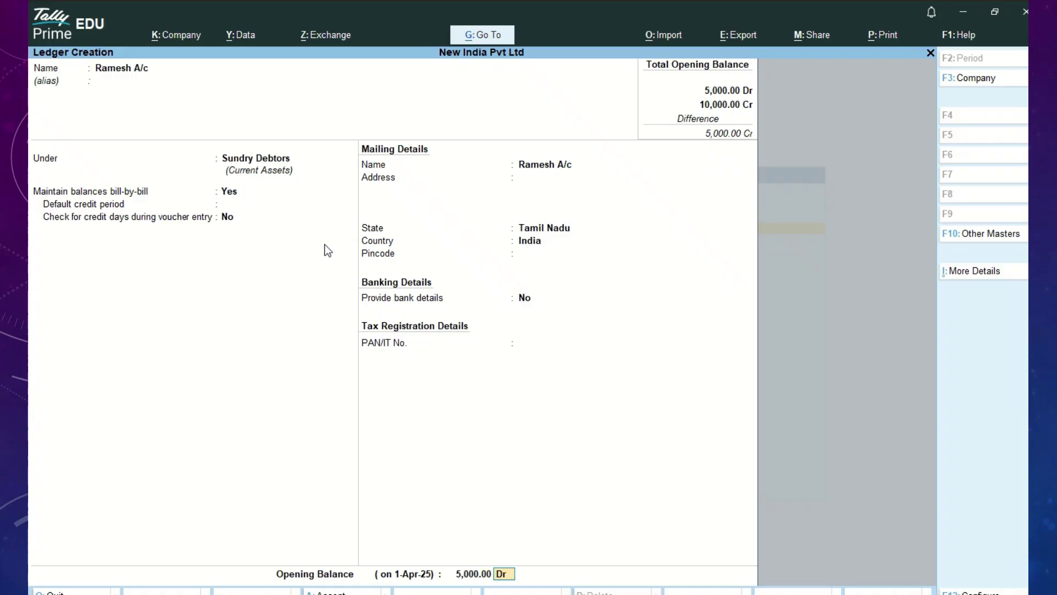
pyautogui.press('Return')
pyautogui.press('Return')
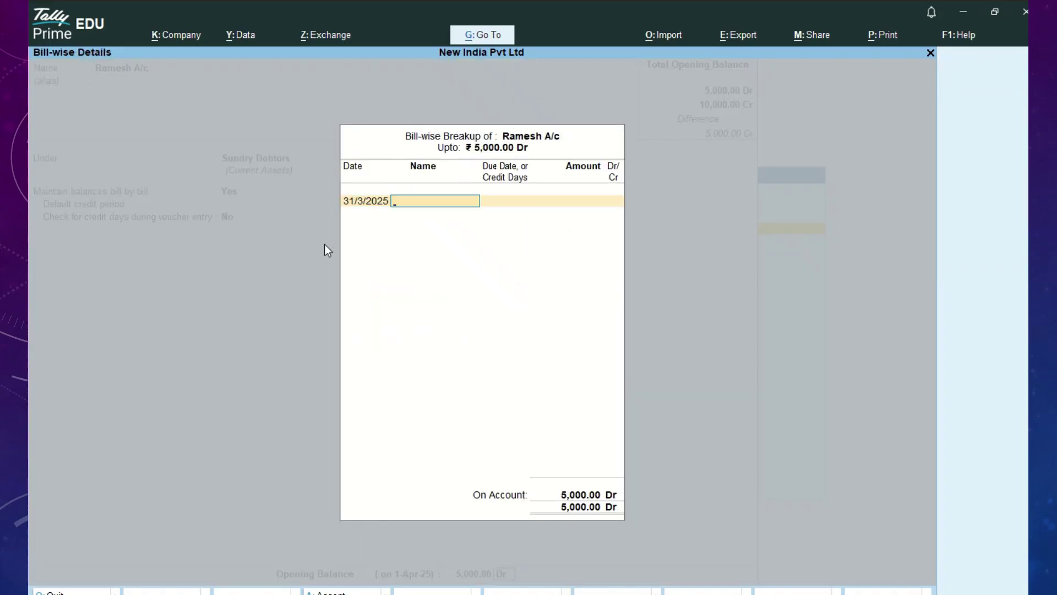
pyautogui.press('Return')
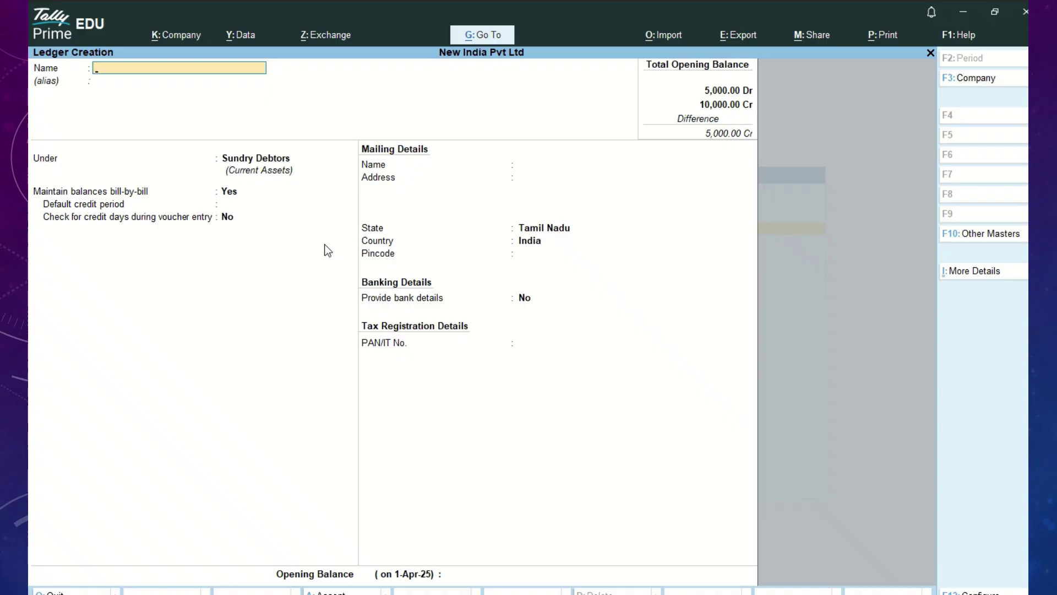
# - Leave ledger creation and open the Trial Balance from the additional reports
pyautogui.press('Escape')
pyautogui.press('y')
pyautogui.press('Escape')
pyautogui.press('Down')
pyautogui.press('Down')
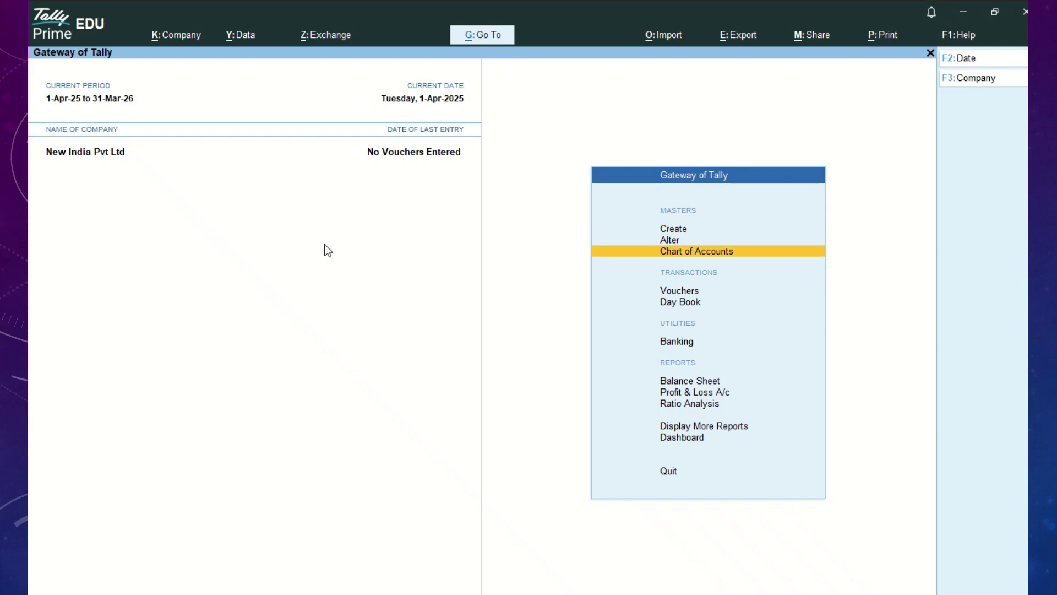
pyautogui.press('Down')
pyautogui.press('Down')
pyautogui.press('Down')
pyautogui.press('Down')
pyautogui.press('Down')
pyautogui.press('Down')
pyautogui.press('Down')
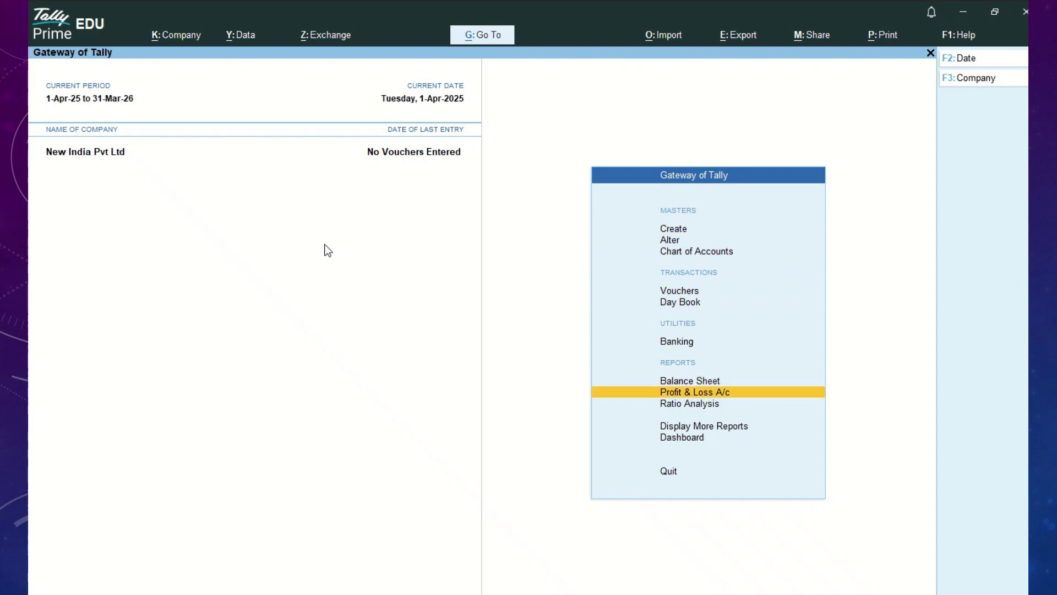
pyautogui.press('Return')
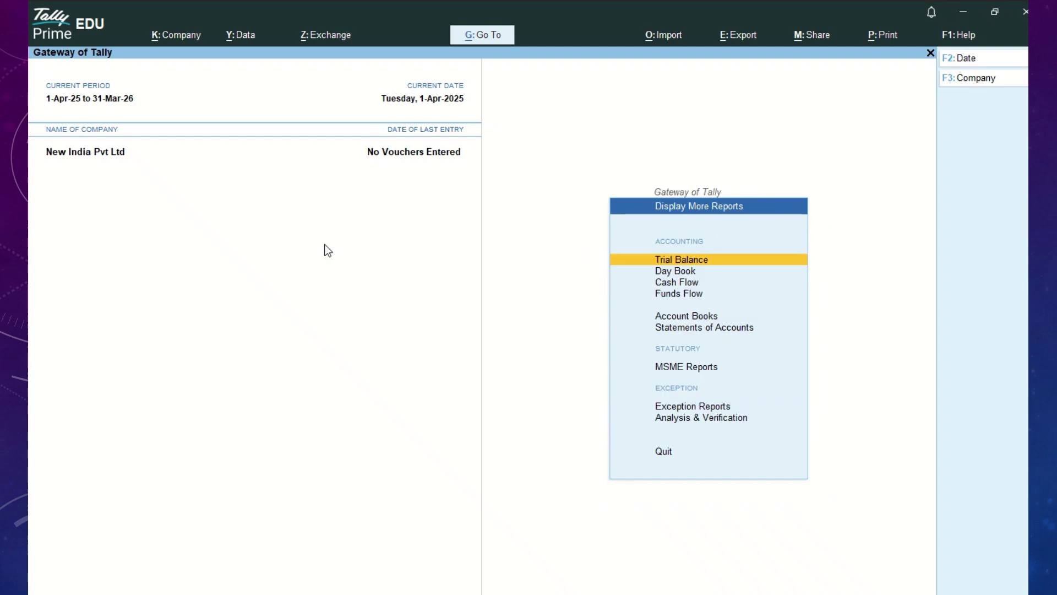
pyautogui.press('Return')
pyautogui.press('Down')
pyautogui.press('Up')
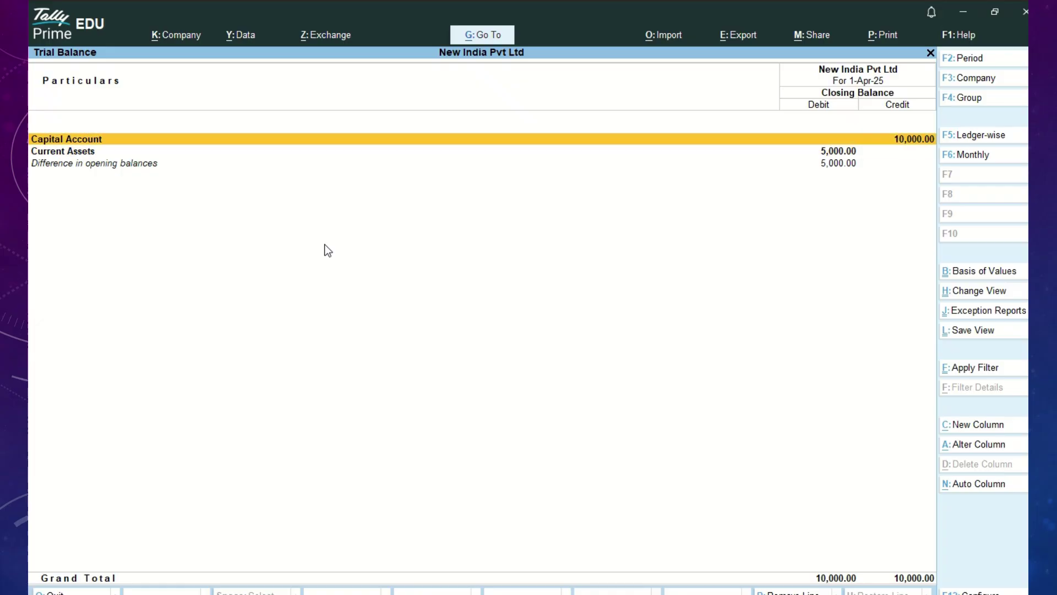
# - Examine the Current Assets group in the Trial Balance down to the ledgers under Sundry Debtors, then return to the main menu
pyautogui.press('Down')
pyautogui.press('Return')
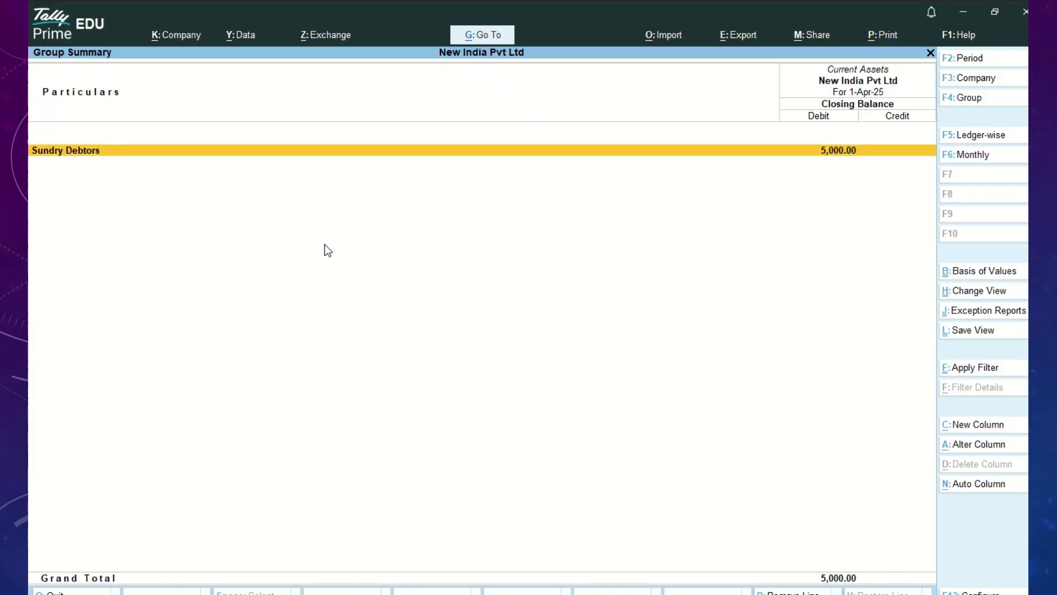
pyautogui.press('Return')
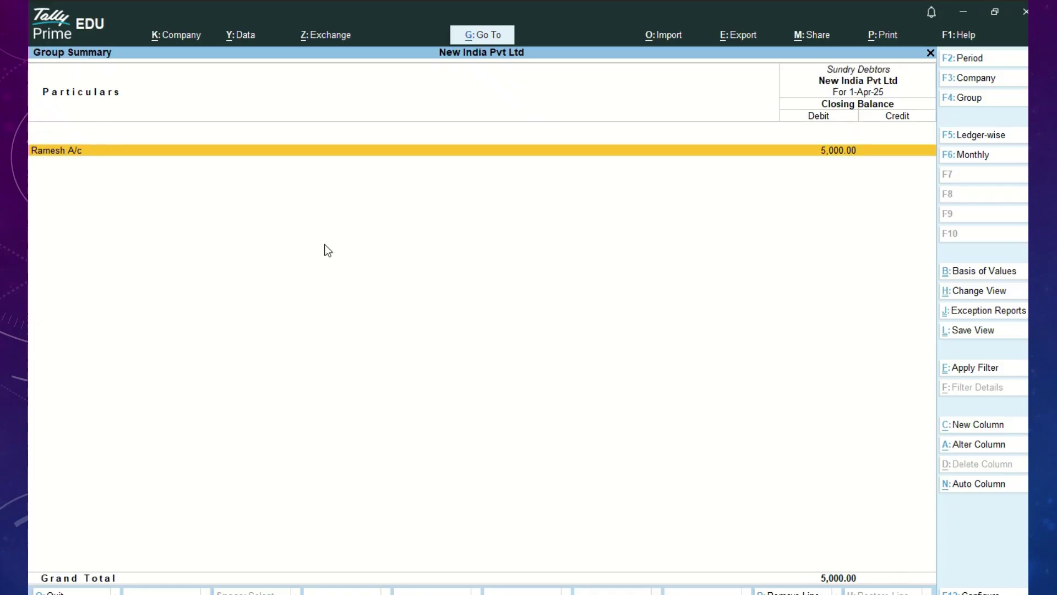
pyautogui.press('Escape')
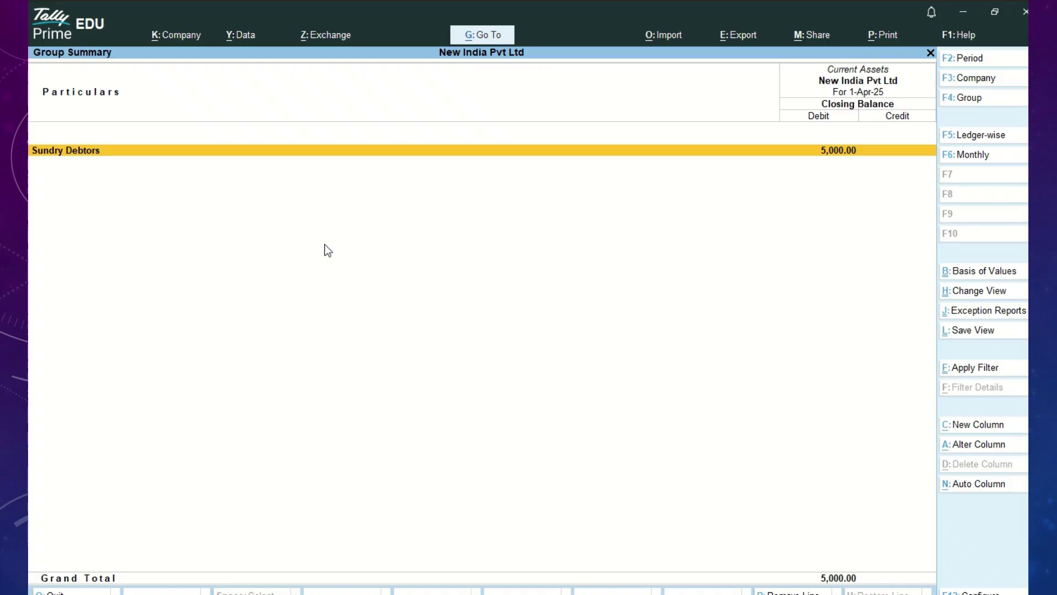
pyautogui.press('Escape')
pyautogui.press('Return')
pyautogui.press('Escape')
pyautogui.press('Escape')
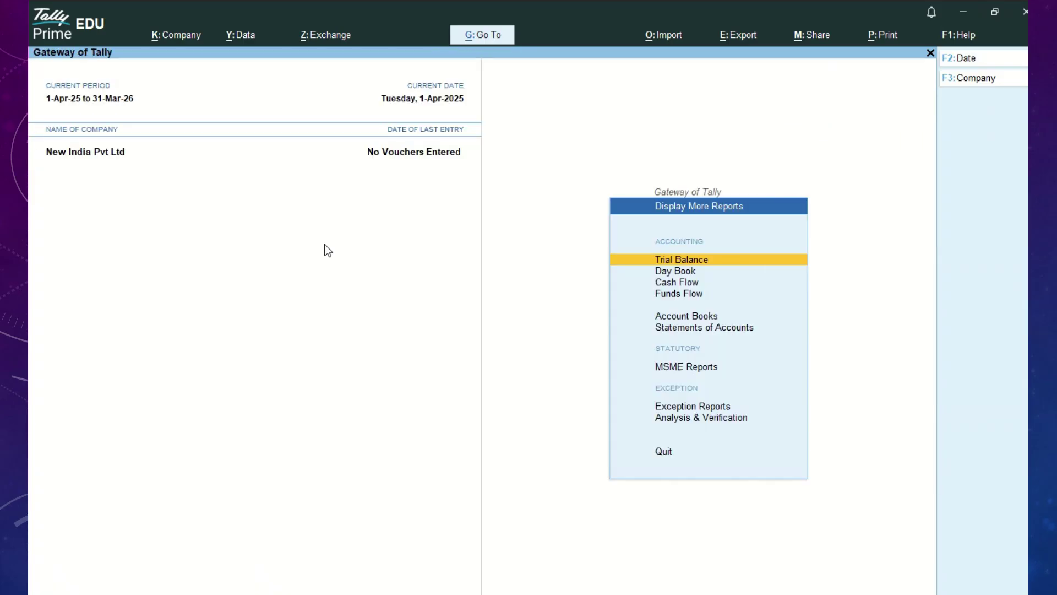
pyautogui.press('Escape')
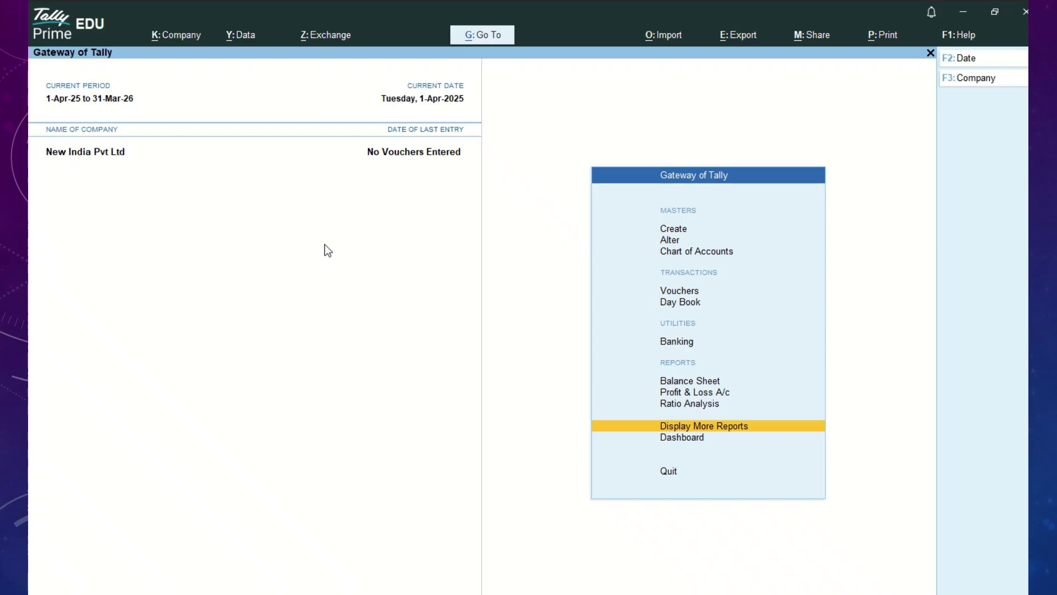
# - Start a new account group named Customer and place it under Sundry Debtors
pyautogui.press('Up')
pyautogui.press('Up')
pyautogui.press('Up')
pyautogui.press('Up')
pyautogui.press('Up')
pyautogui.press('Up')
pyautogui.press('Up')
pyautogui.press('Up')
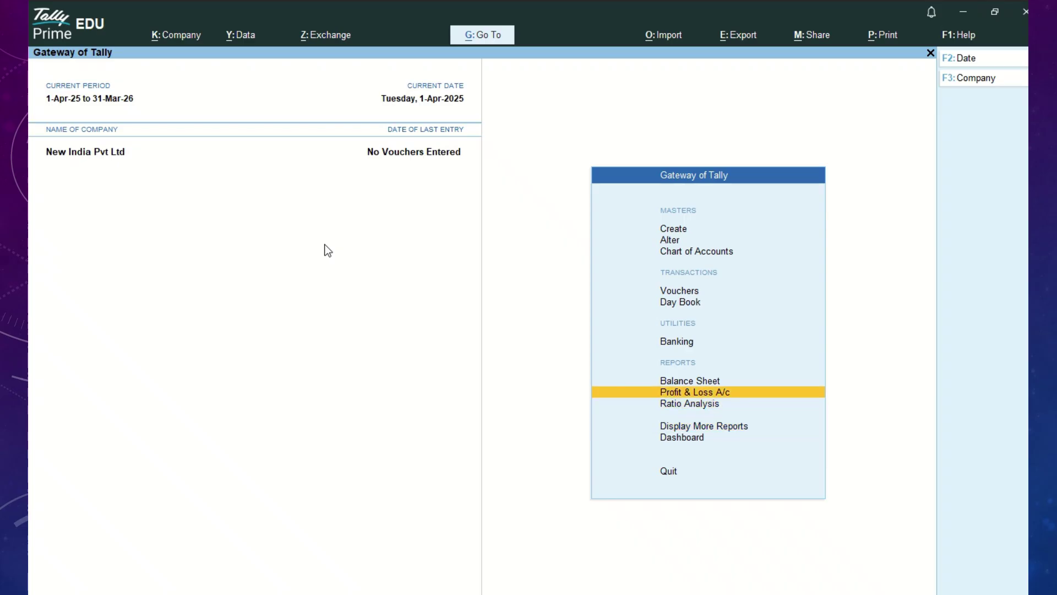
pyautogui.press('Up')
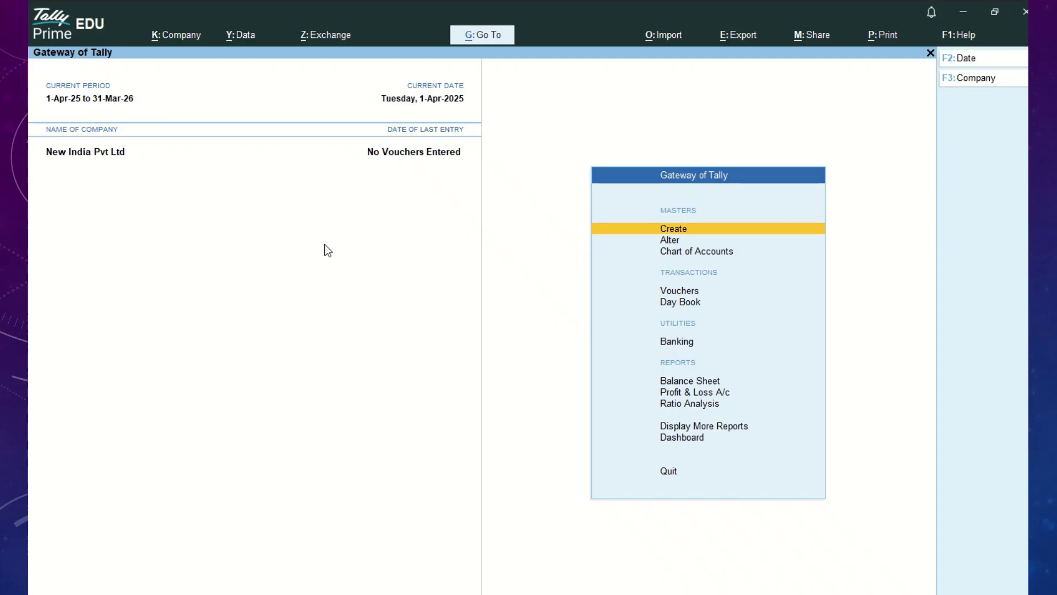
pyautogui.press('ctrl')
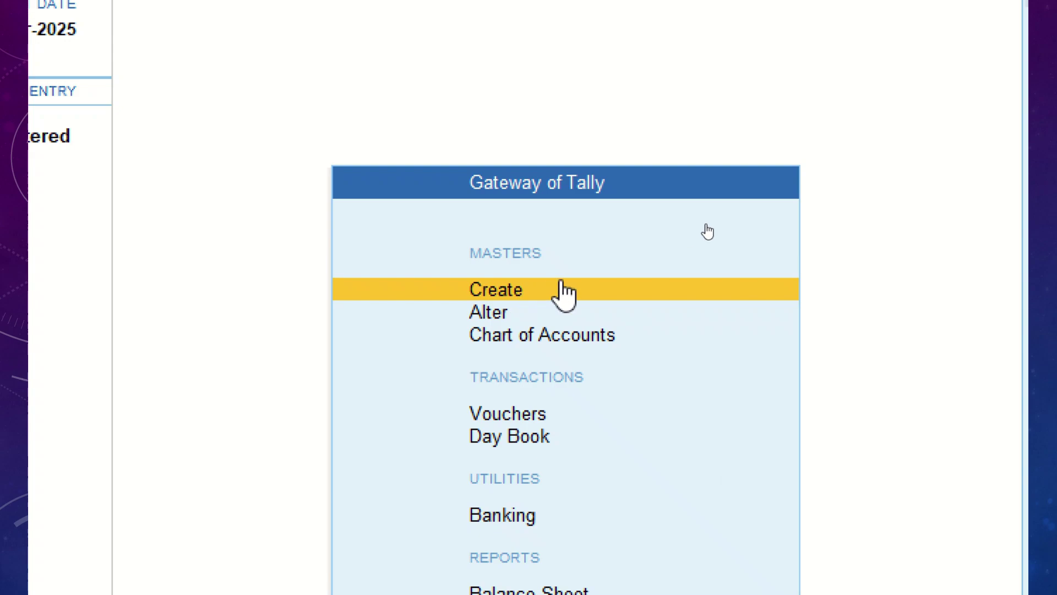
pyautogui.click(560, 289)
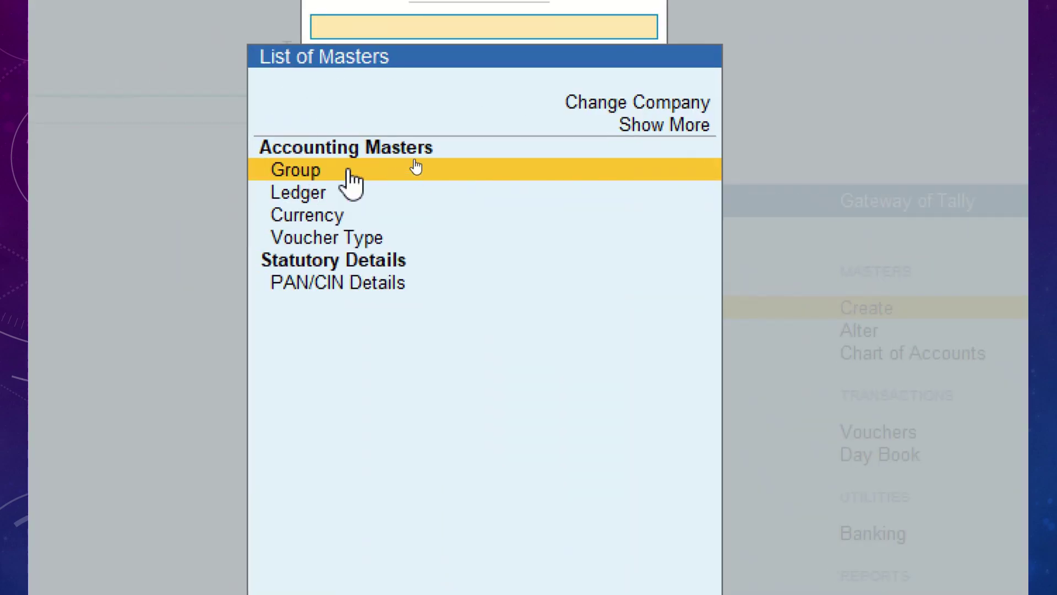
pyautogui.click(416, 166)
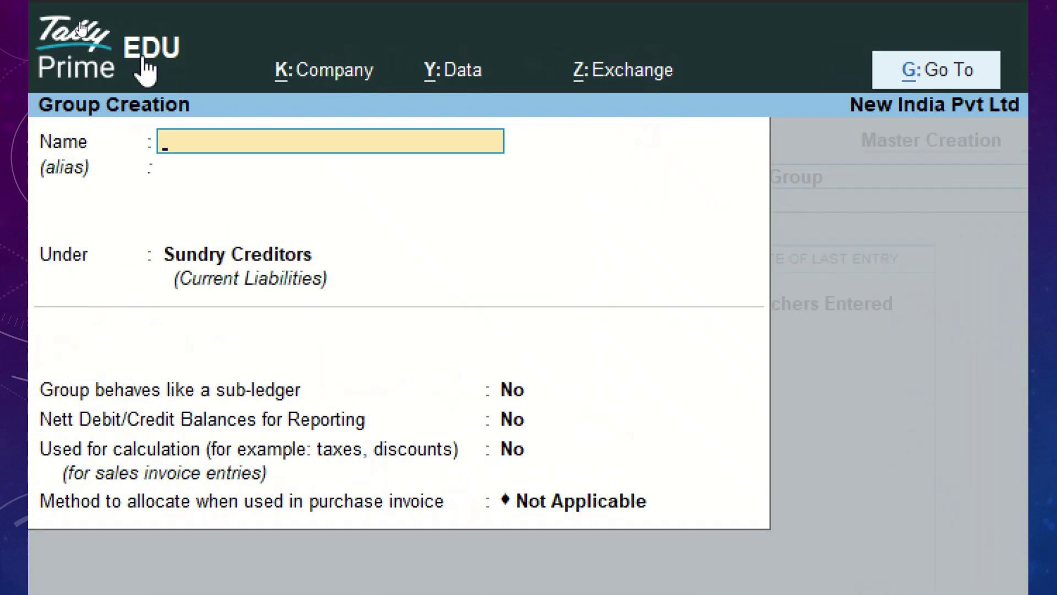
pyautogui.write('C')
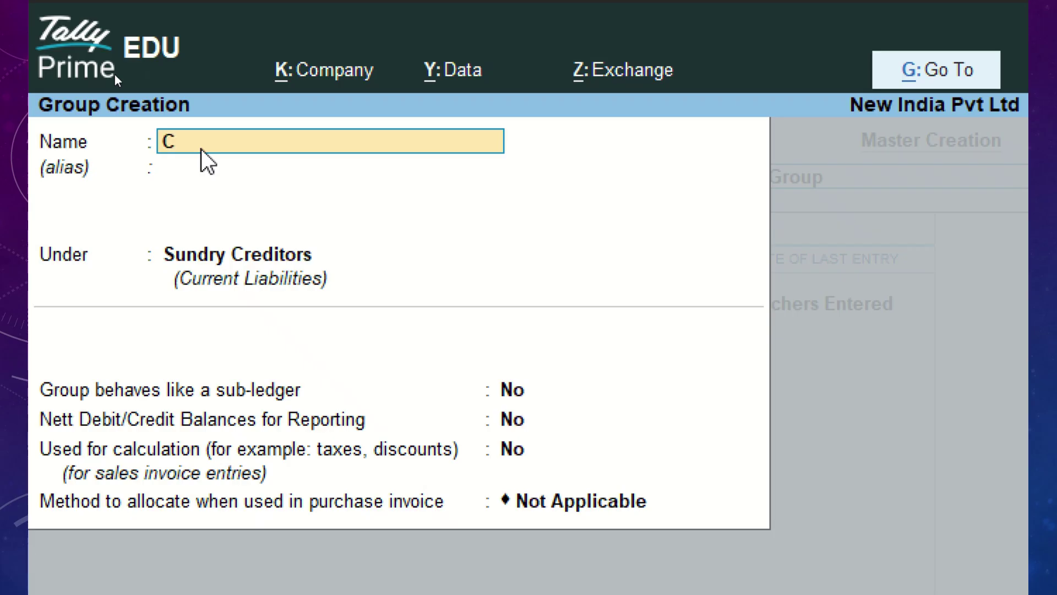
pyautogui.write('ustomer A')
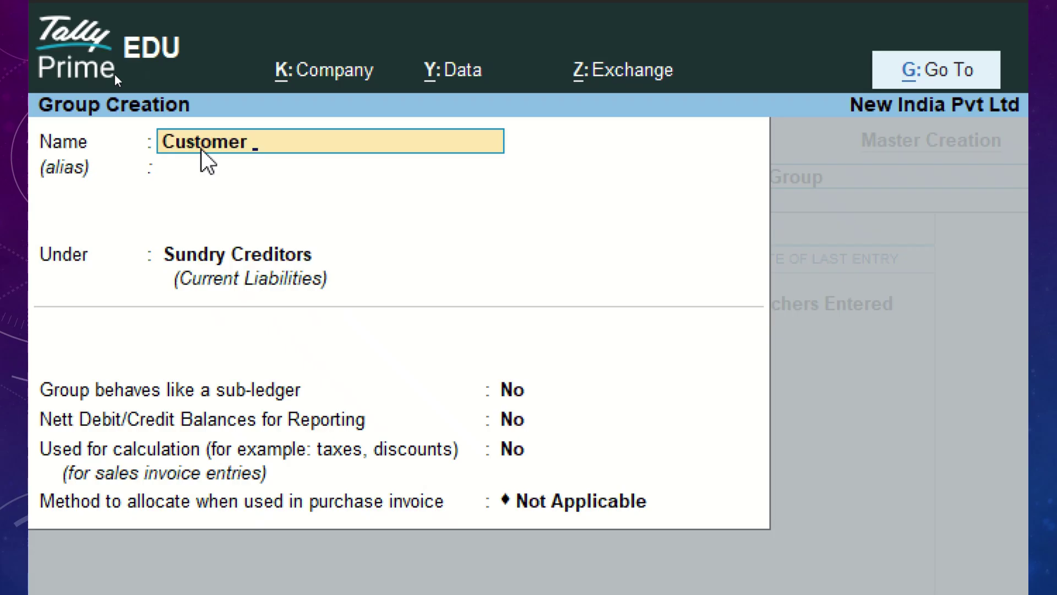
pyautogui.press('BackSpace')
pyautogui.press('BackSpace')
pyautogui.press('Return')
pyautogui.press('Return')
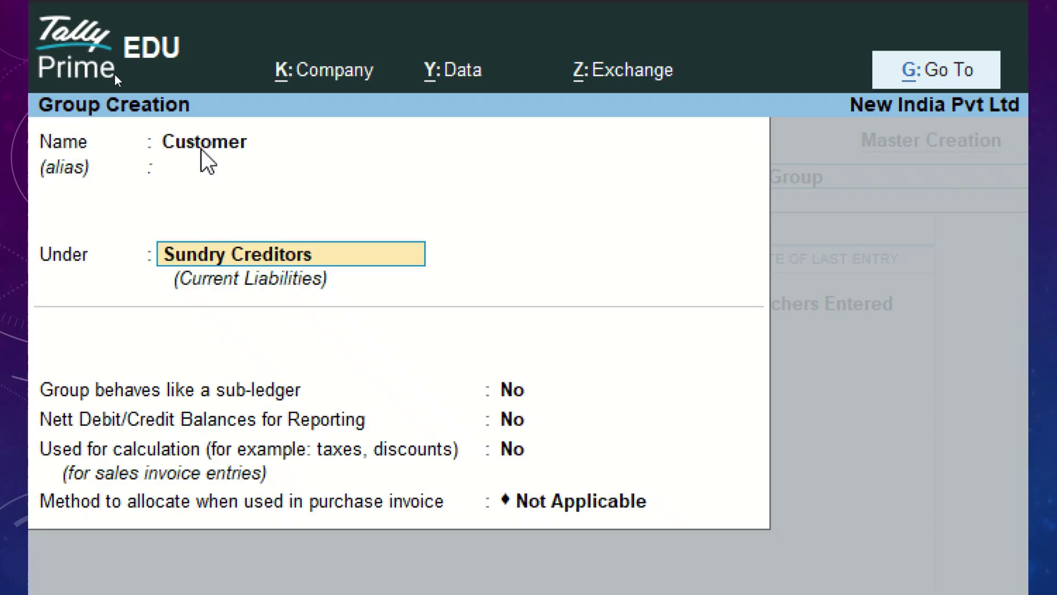
pyautogui.write('Sundr')
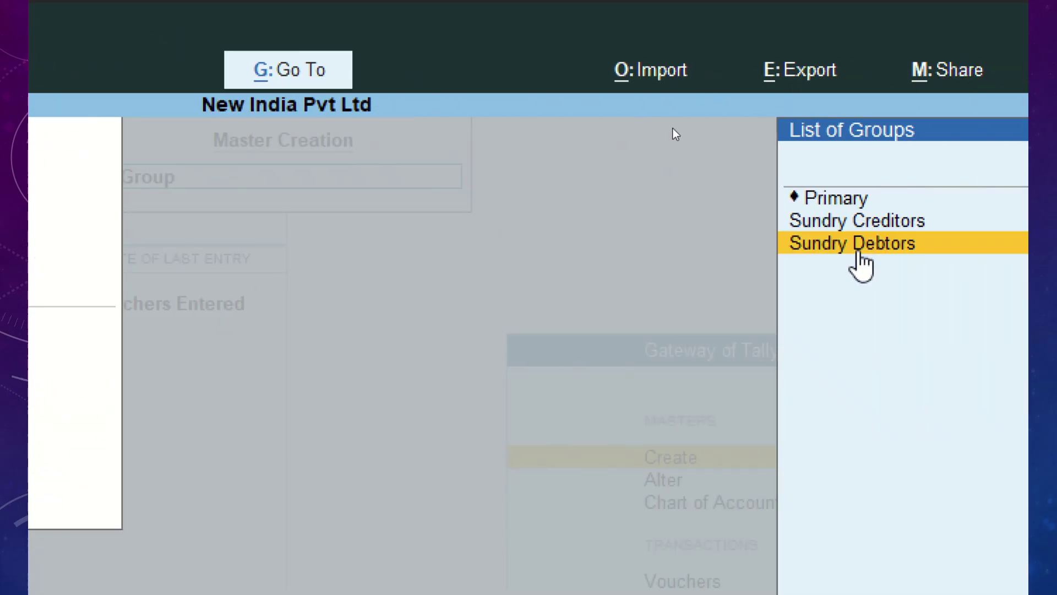
pyautogui.click(857, 255)
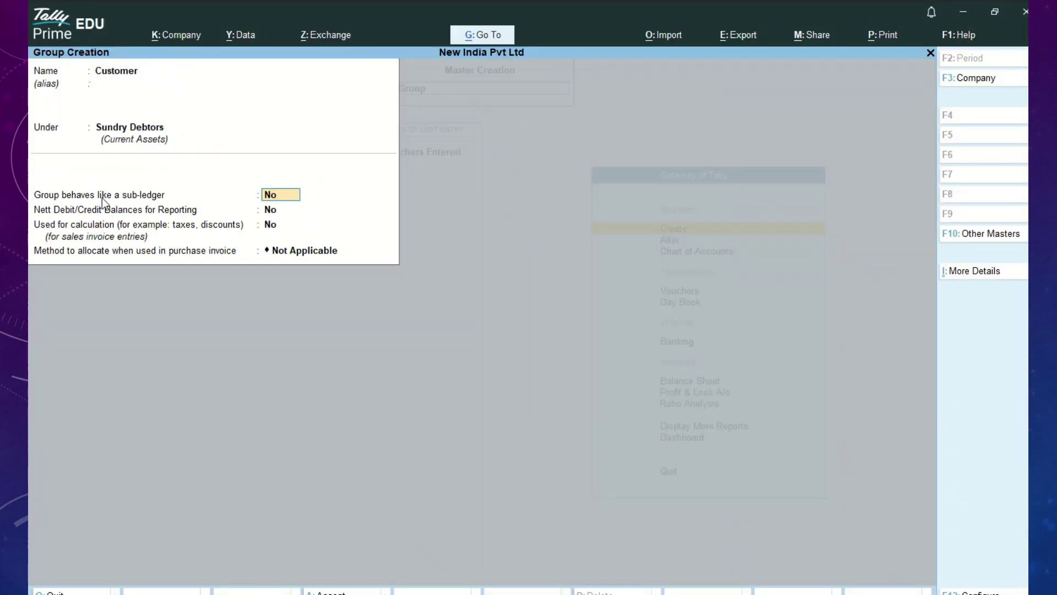
# - Set the Customer group to behave like a sub-ledger, save it and leave group creation
pyautogui.press('ctrl')
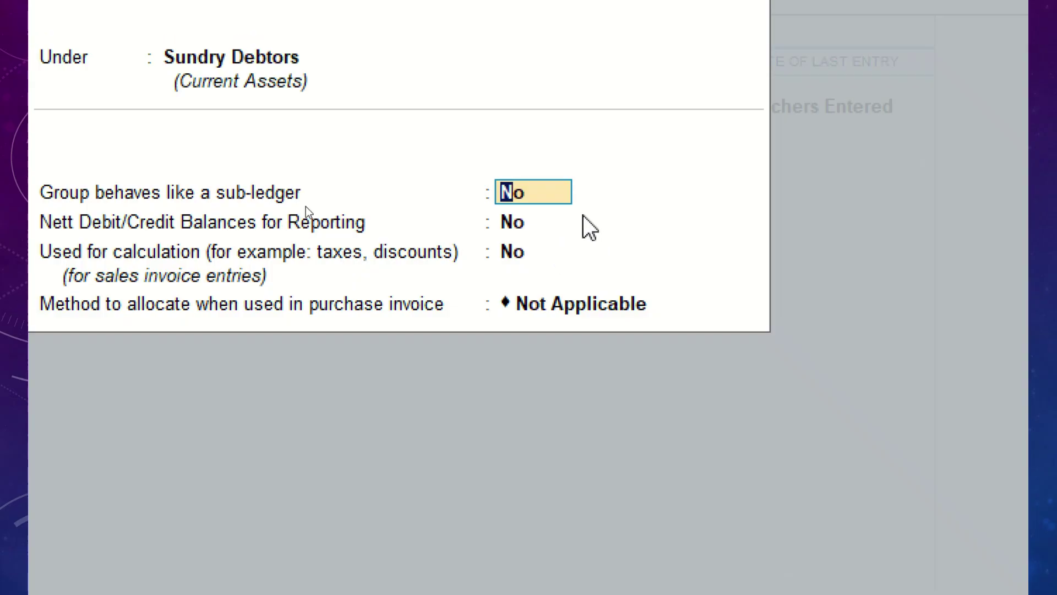
pyautogui.write('ye')
pyautogui.press('Return')
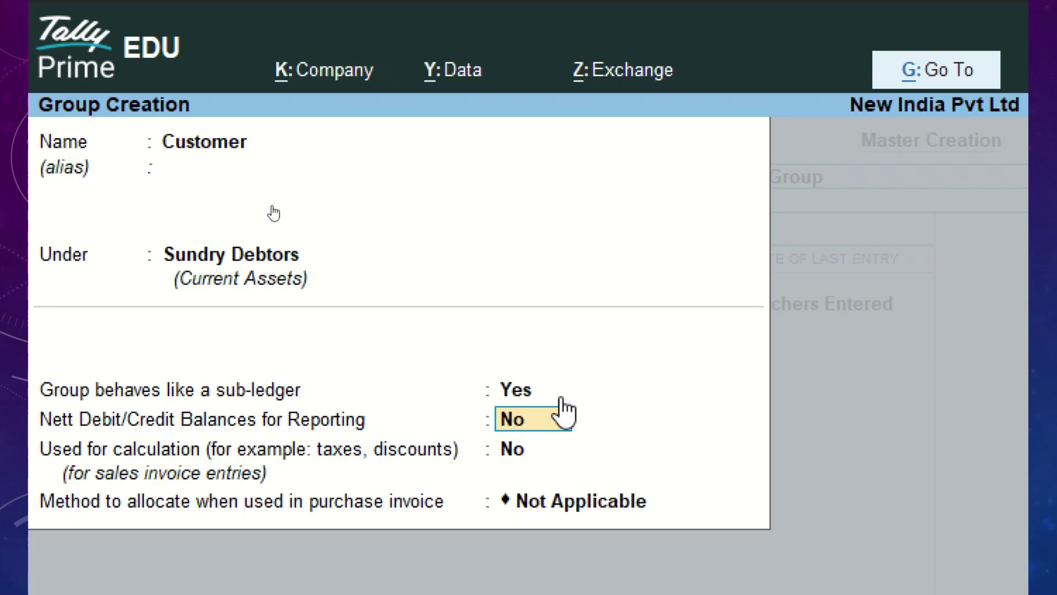
pyautogui.click(531, 480)
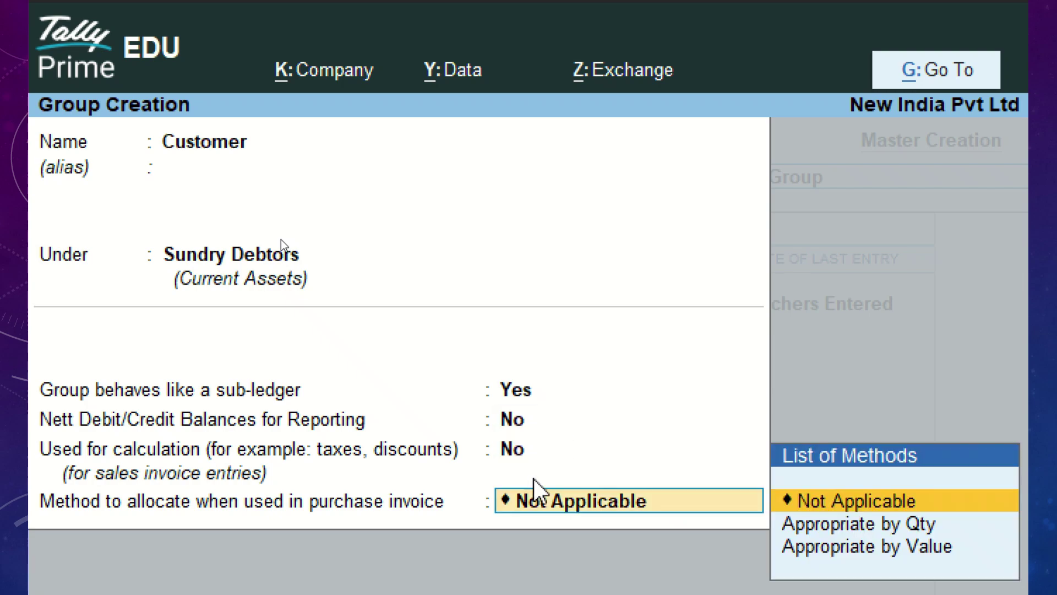
pyautogui.press('Return')
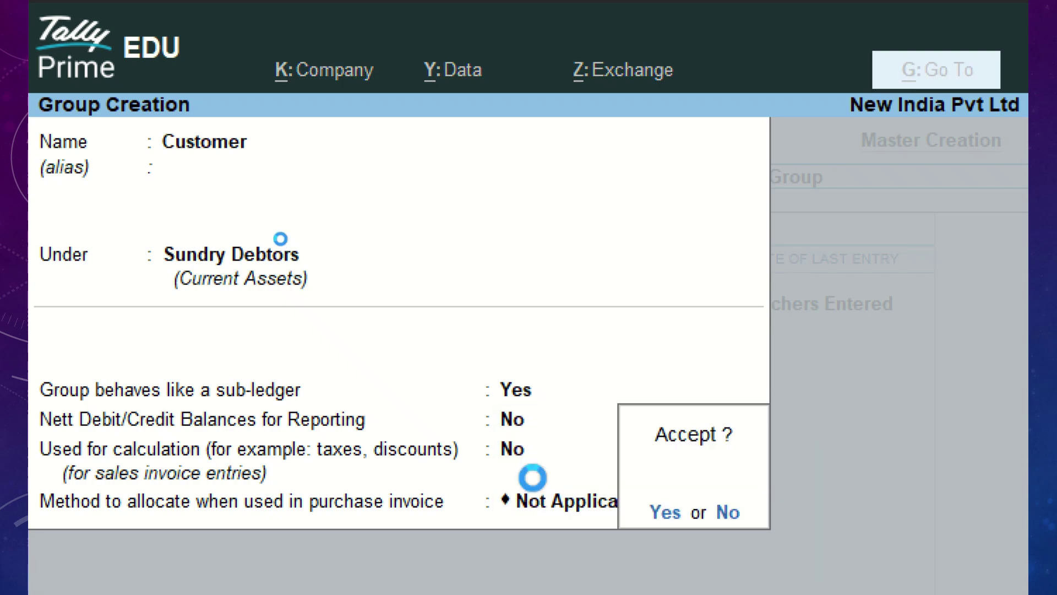
pyautogui.press('Return')
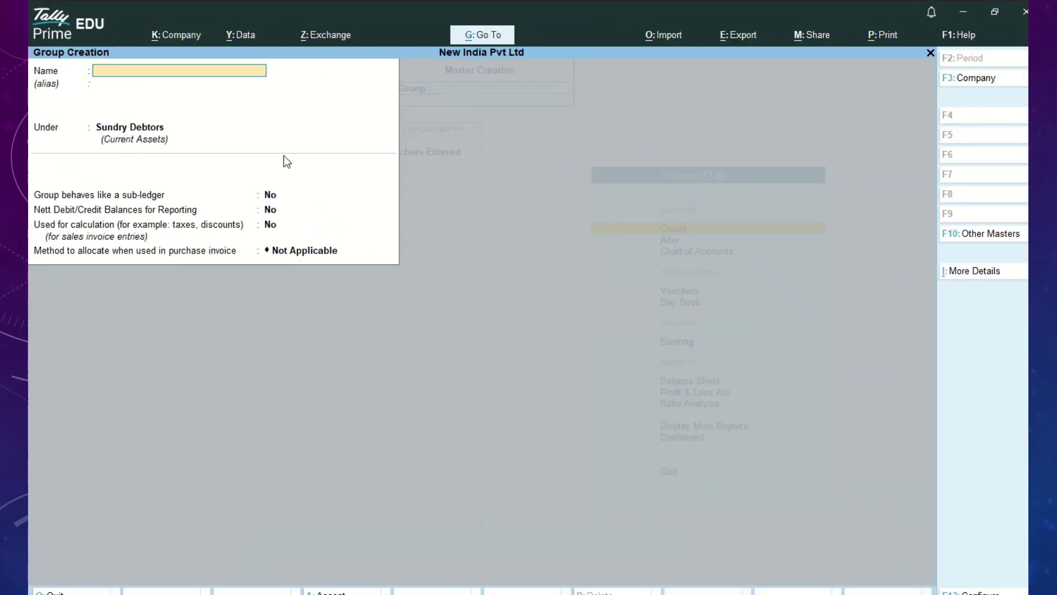
pyautogui.press('Escape')
pyautogui.press('Return')
pyautogui.press('Escape')
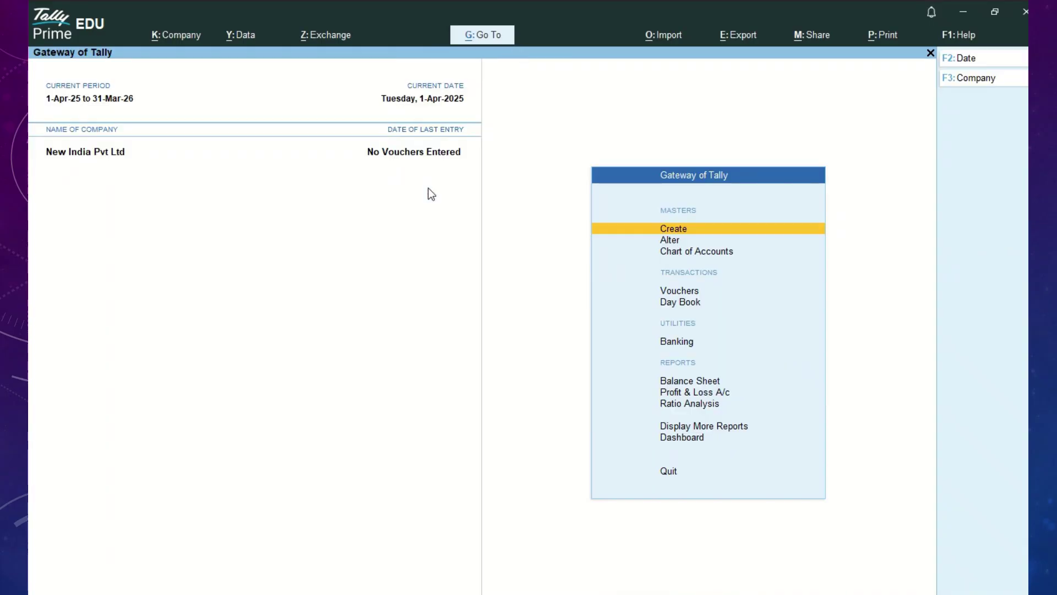
# - Start a new ledger named as the second customer's account and place it under the Customer group
pyautogui.press('Return')
pyautogui.press('Down')
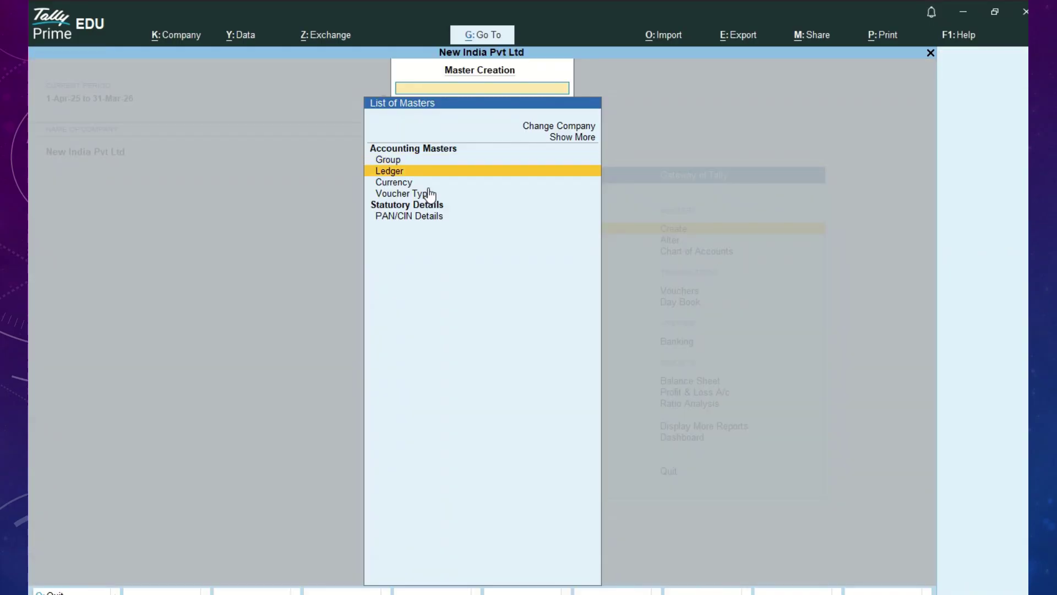
pyautogui.press('Return')
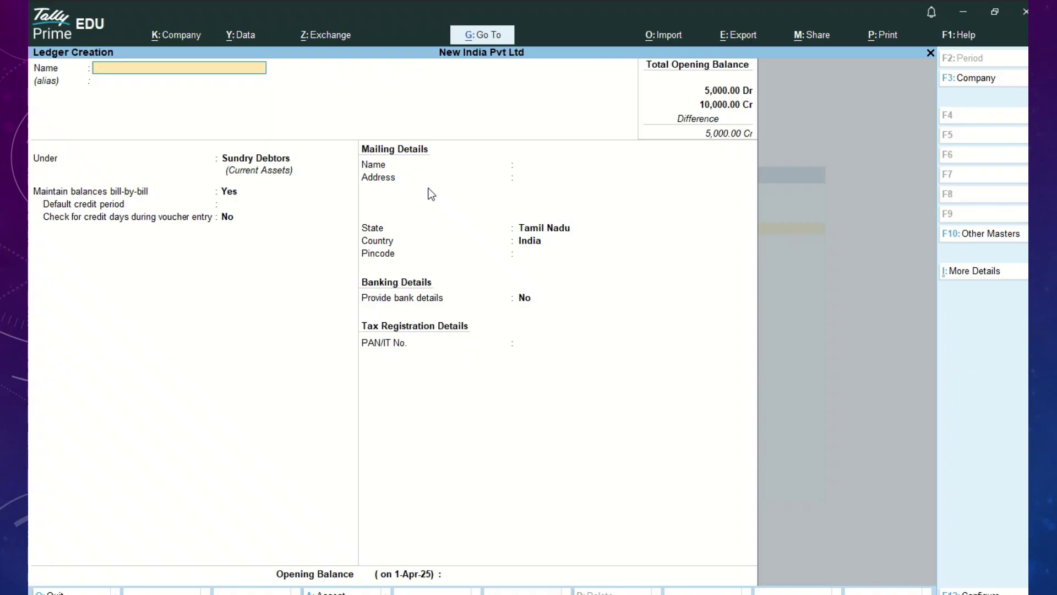
pyautogui.write('Guna A/c')
pyautogui.press('Return')
pyautogui.press('Return')
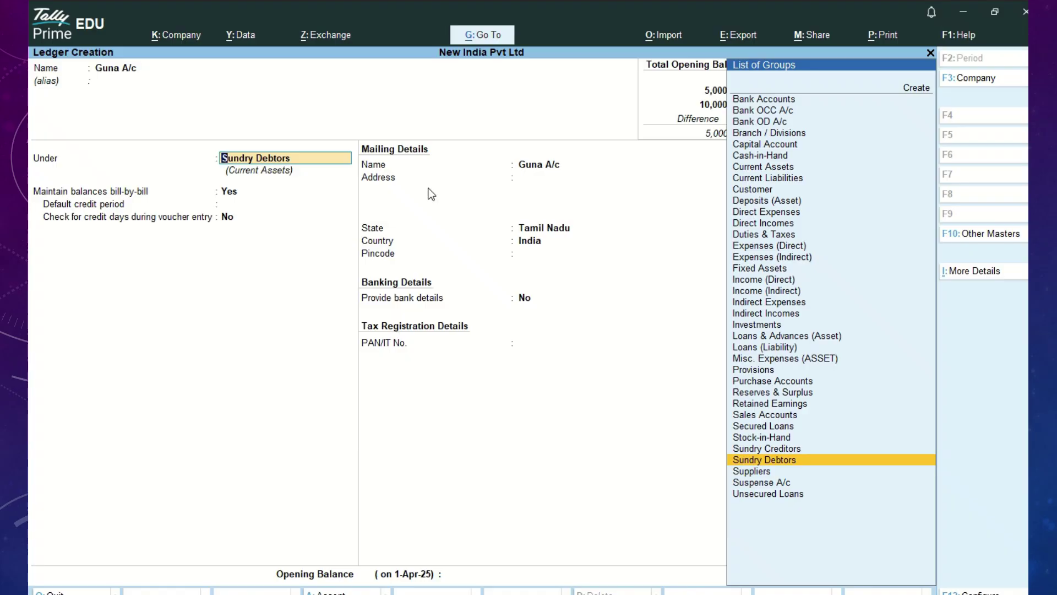
pyautogui.write('Cus')
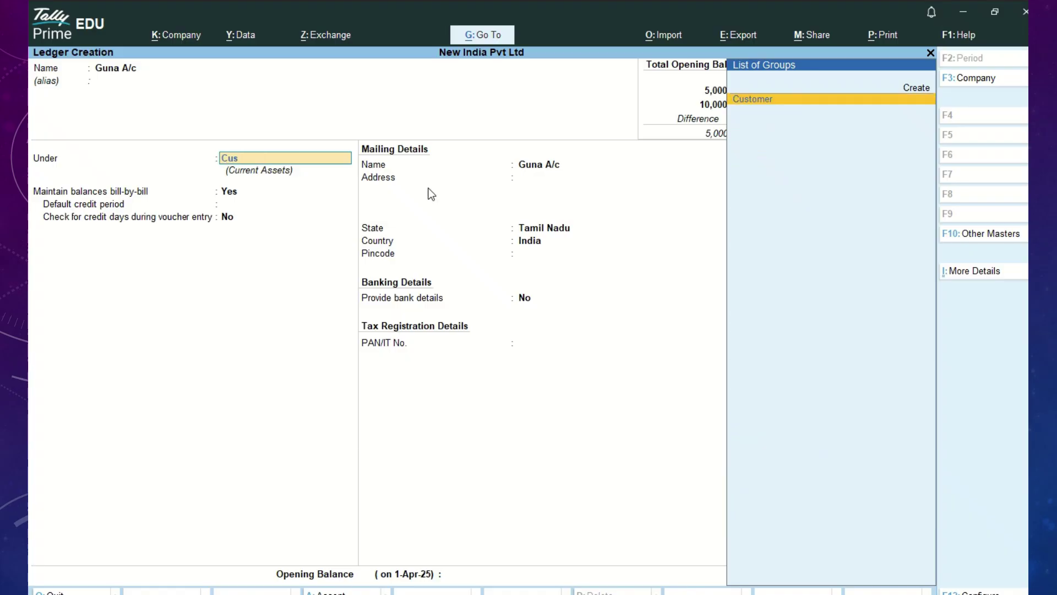
pyautogui.press('Return')
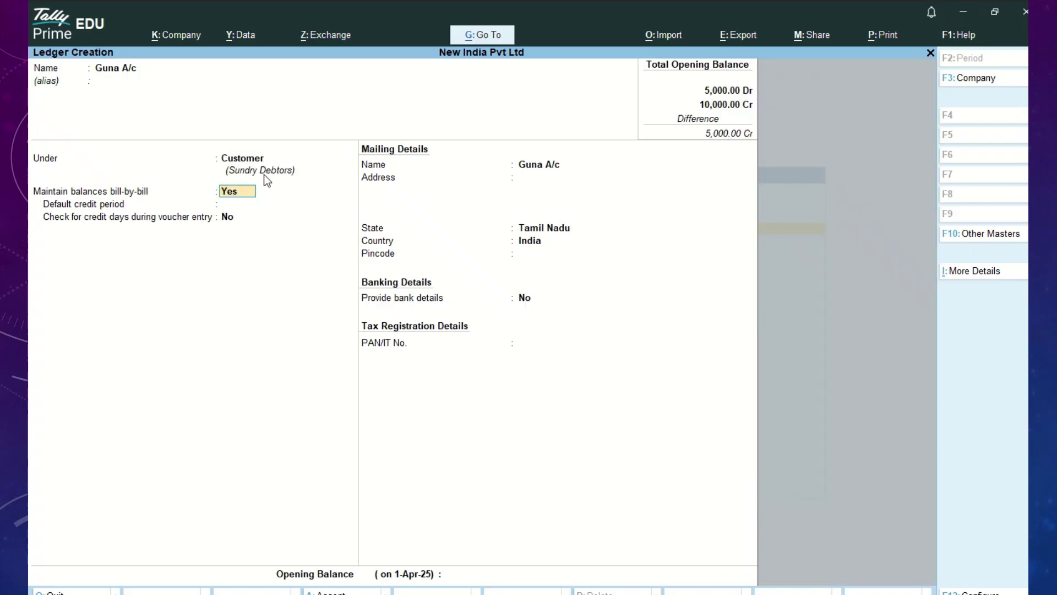
# - Give the second customer's ledger an opening balance of 500 Dr, keep its other details at their defaults, and save it
pyautogui.press('Return')
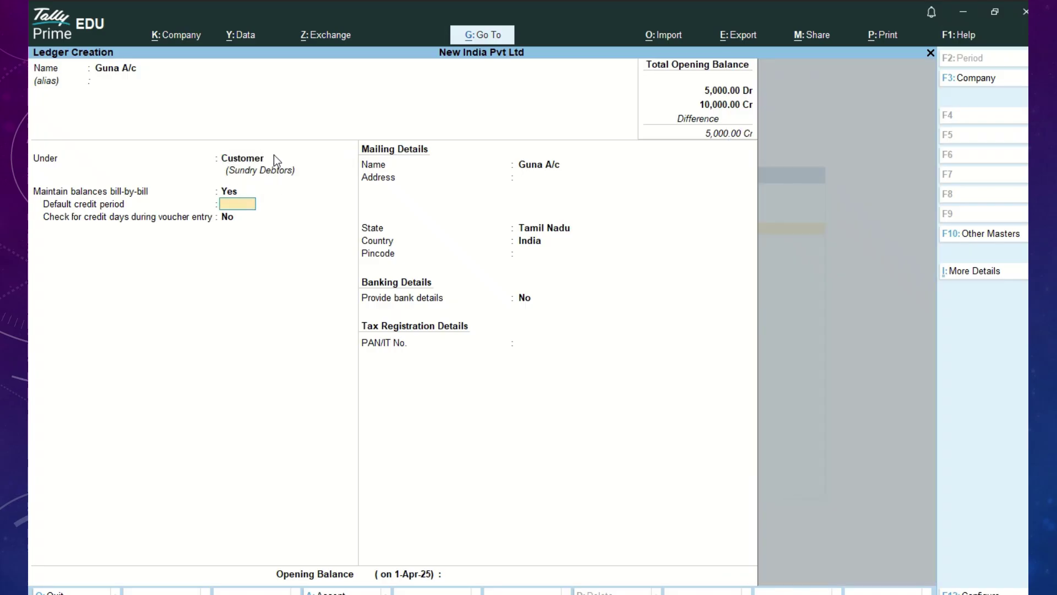
pyautogui.press('Return')
pyautogui.press('Return')
pyautogui.press('Return')
pyautogui.press('Return')
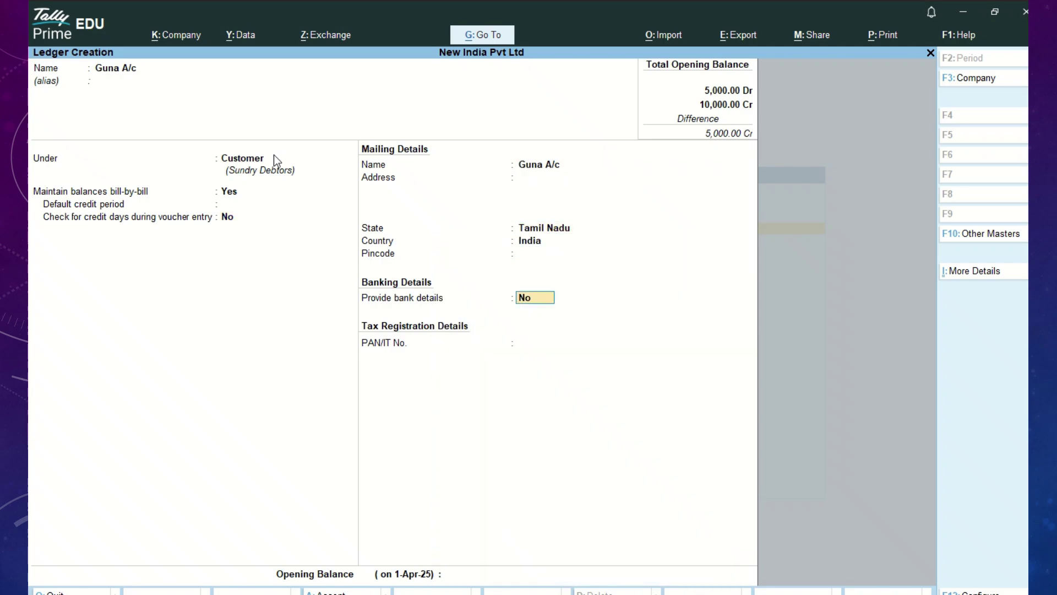
pyautogui.press('Return')
pyautogui.press('Return')
pyautogui.write('500')
pyautogui.press('Return')
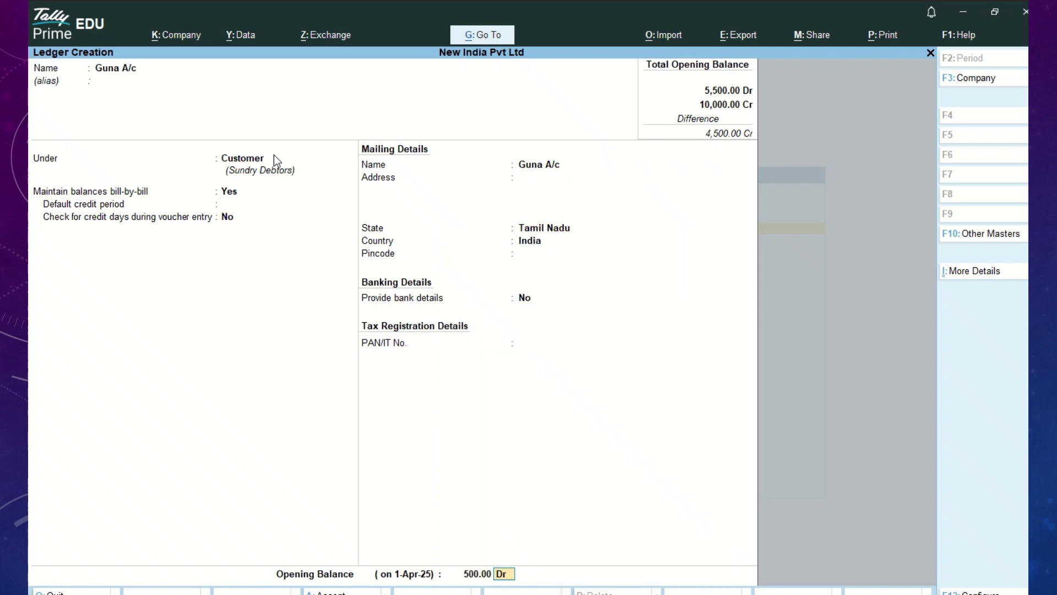
pyautogui.press('Return')
pyautogui.press('Return')
pyautogui.press('Return')
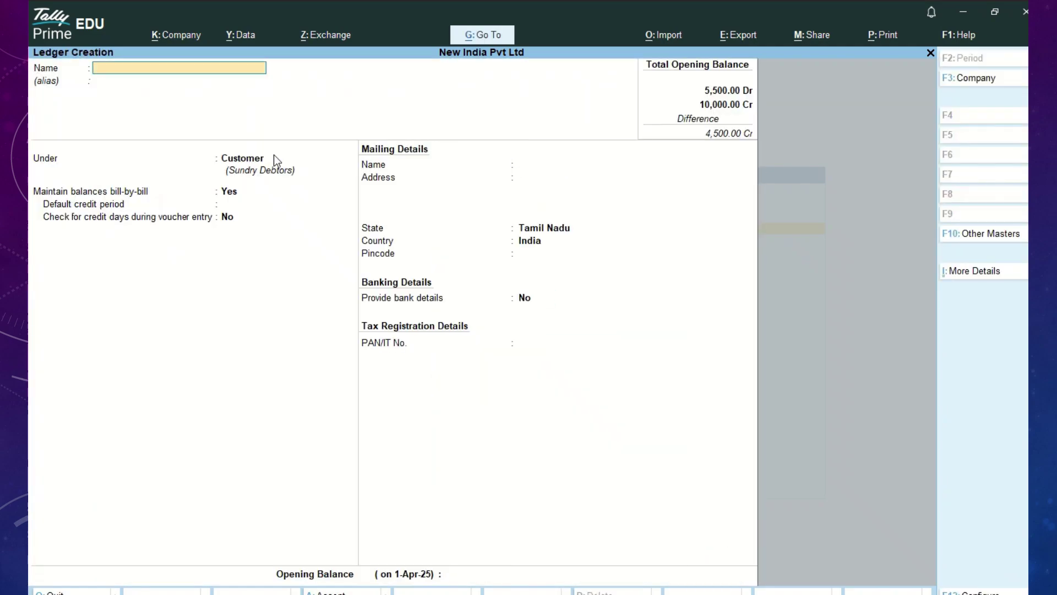
# - Start a new ledger named Customer B and keep it under the Customer group
pyautogui.write('Customer B')
pyautogui.press('Return')
pyautogui.press('Return')
pyautogui.press('Return')
# - Keep the Customer B ledger's other details at their defaults, leave its opening balance empty, and save it
pyautogui.press('Return')
pyautogui.press('Return')
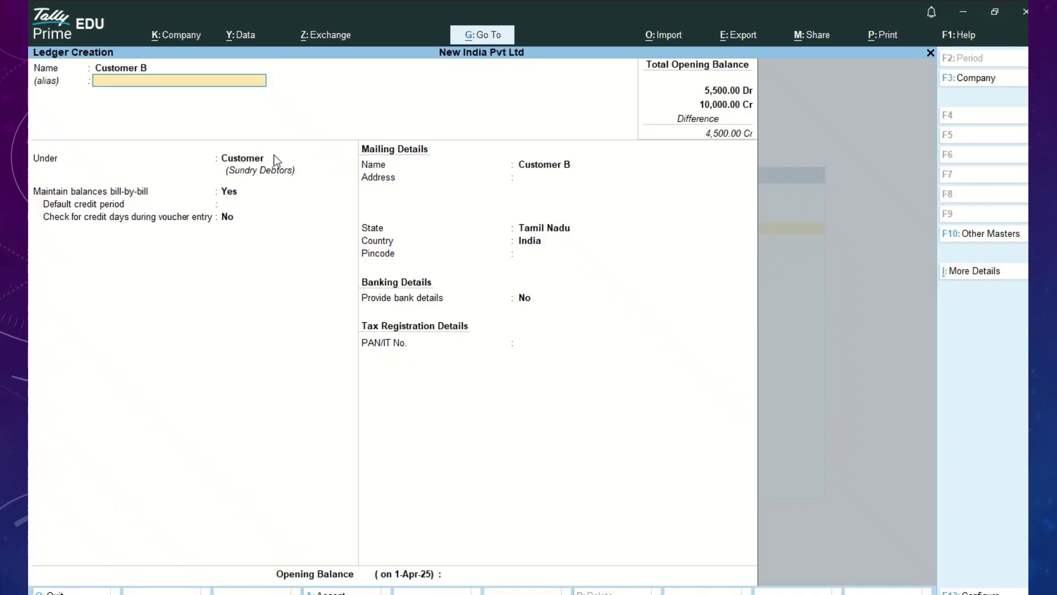
pyautogui.press('Return')
pyautogui.press('Return')
pyautogui.press('Return')
pyautogui.press('Return')
pyautogui.press('Return')
pyautogui.press('Return')
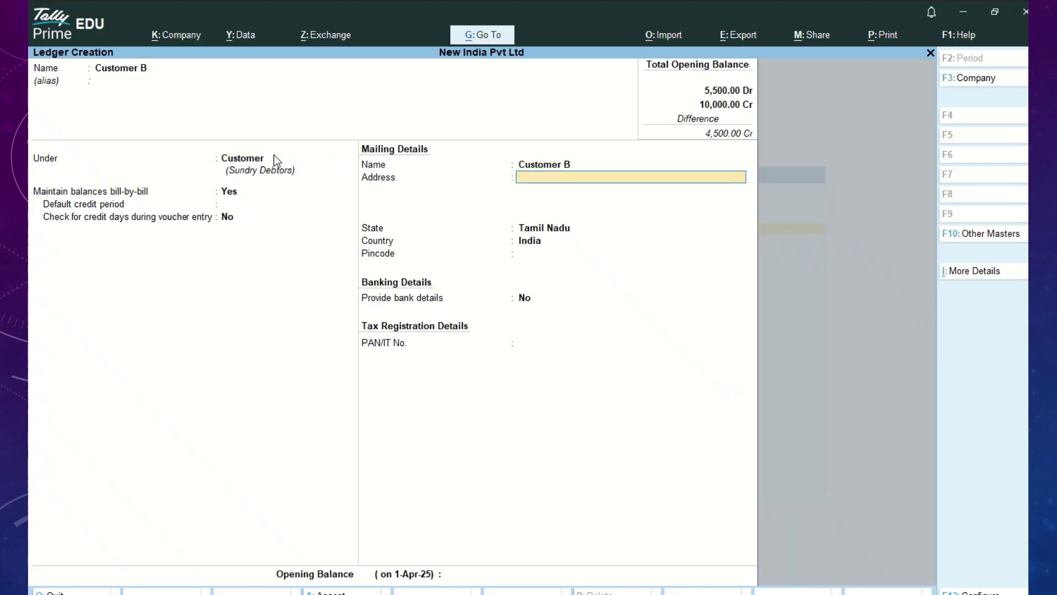
pyautogui.press('Return')
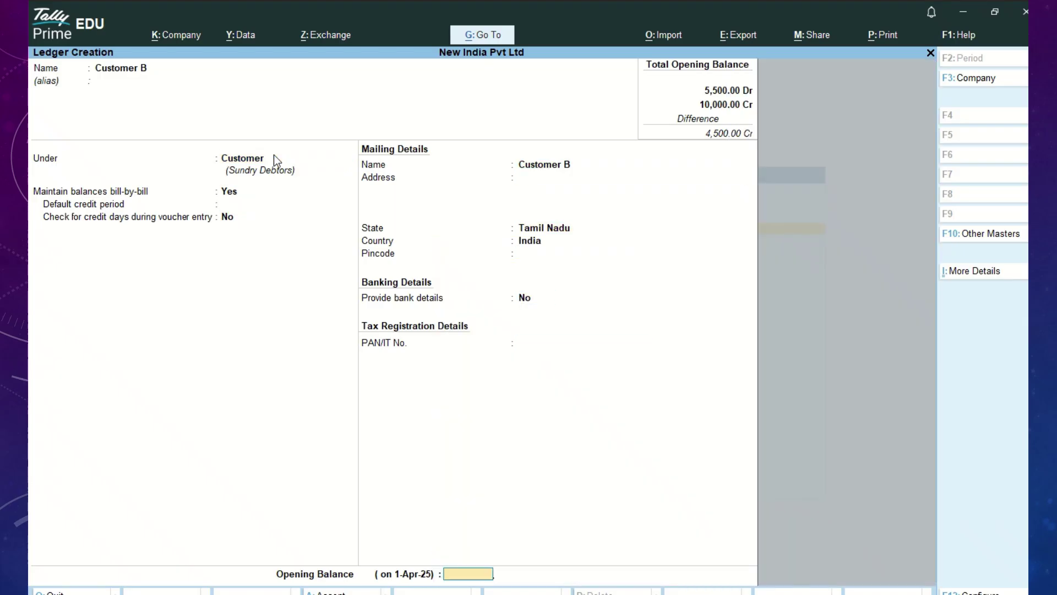
pyautogui.press('Return')
pyautogui.press('Return')
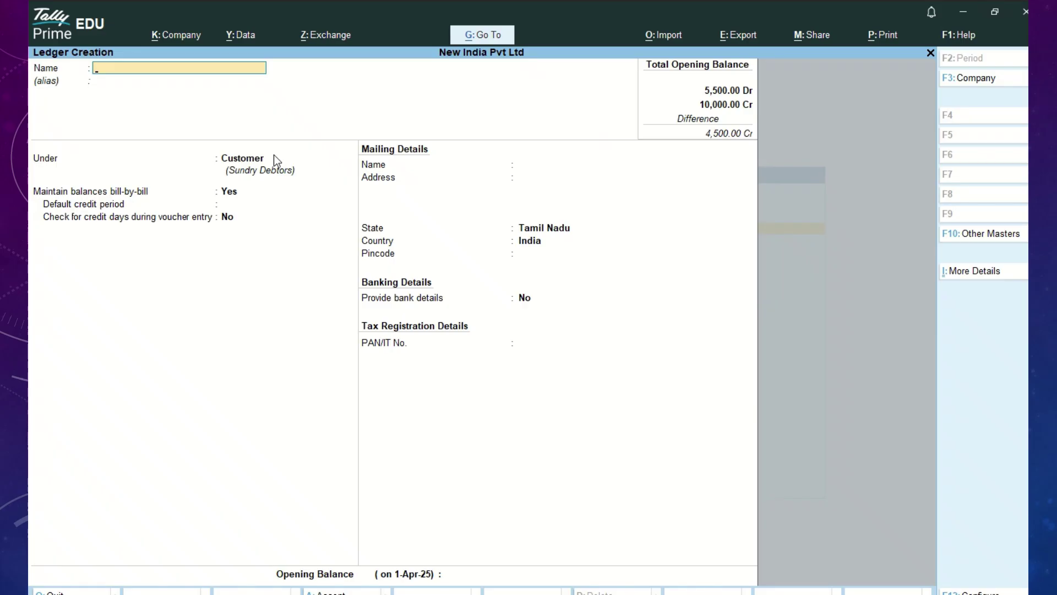
# - Start a new ledger named Student A and place it under Sundry Debtors
pyautogui.write('Student A')
pyautogui.press('ctrl')
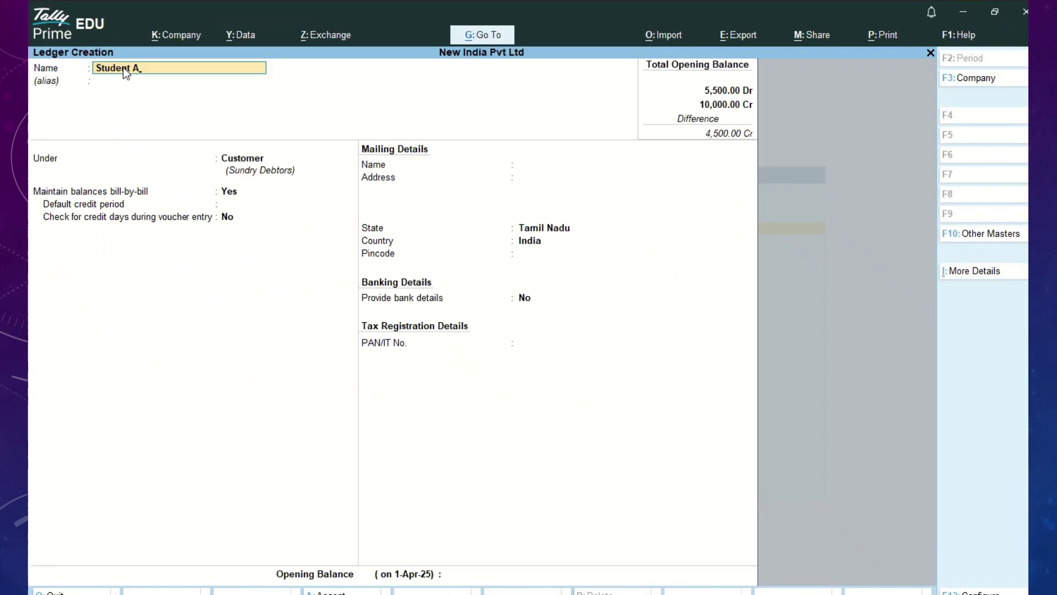
pyautogui.press('Return')
pyautogui.press('Return')
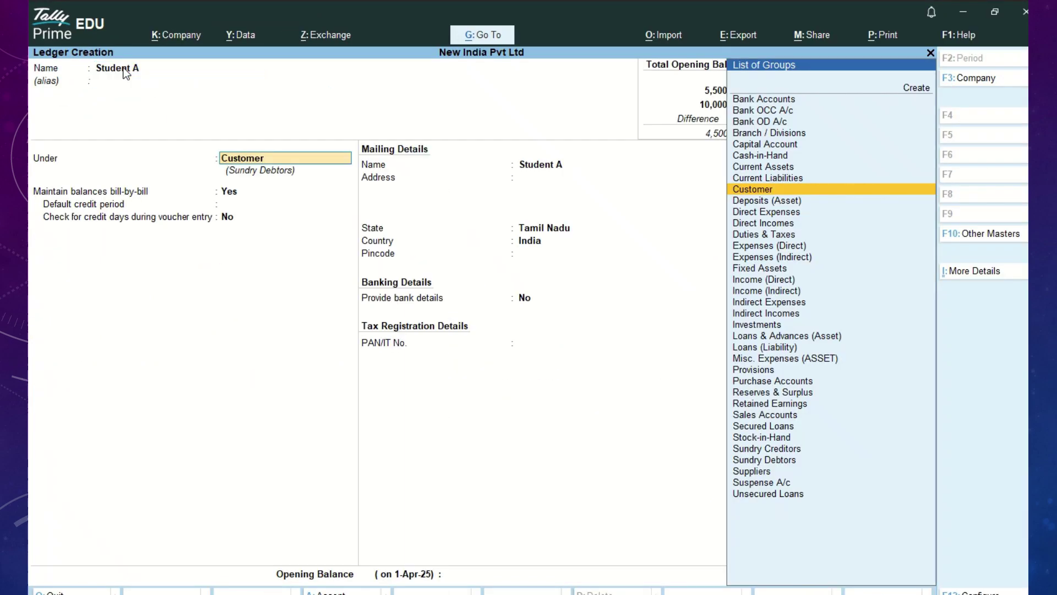
pyautogui.write('Sundr')
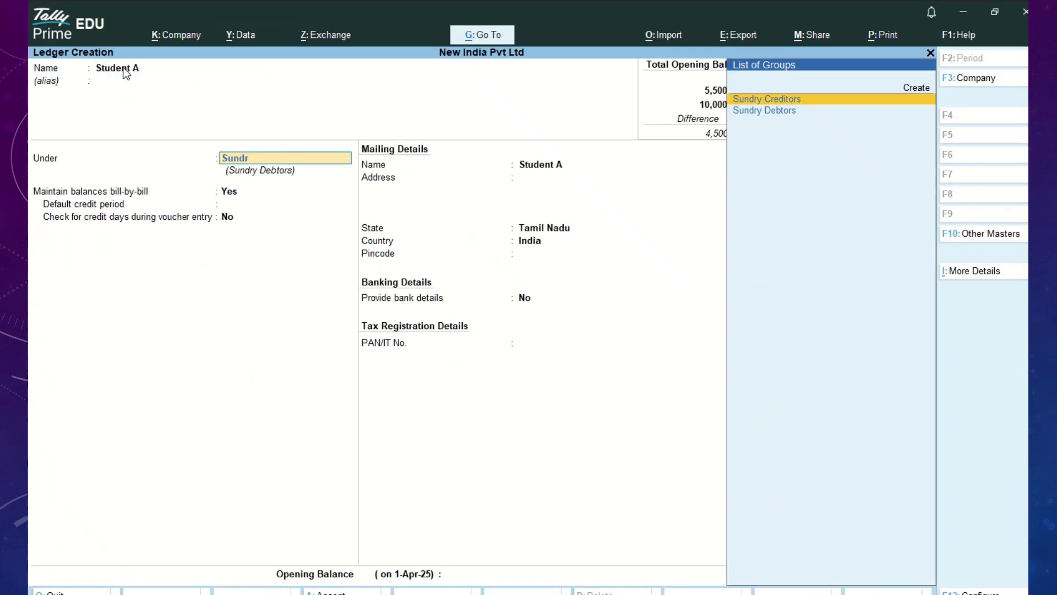
pyautogui.press('Down')
pyautogui.press('Return')
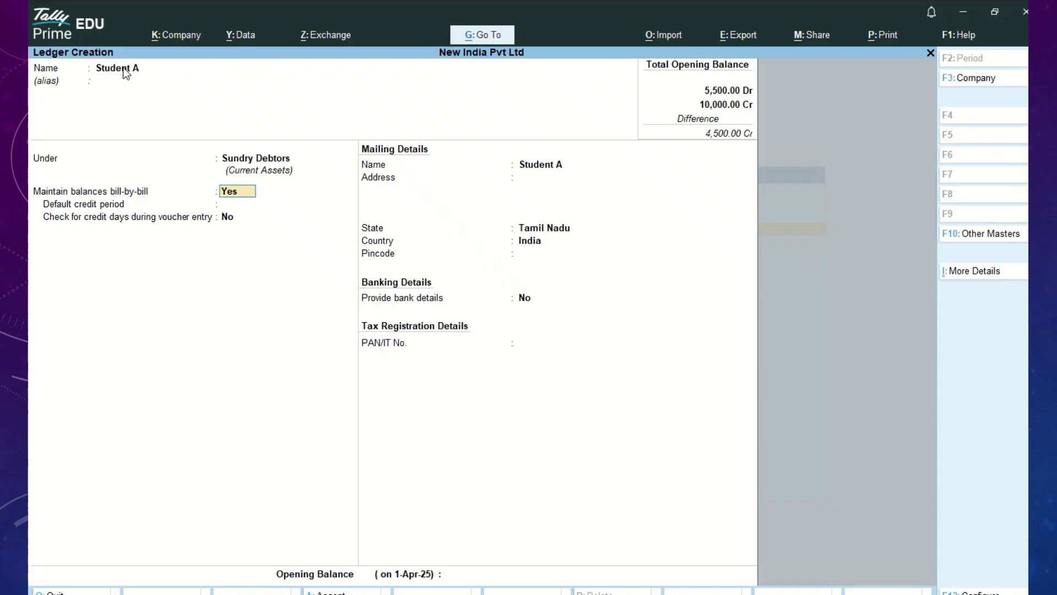
pyautogui.press('BackSpace')
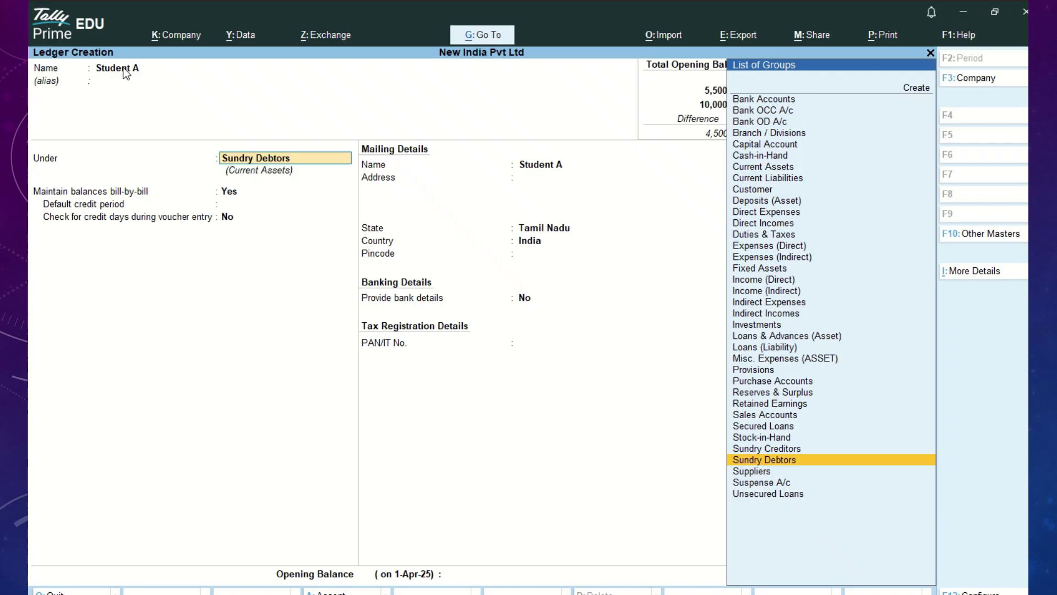
pyautogui.press('Return')
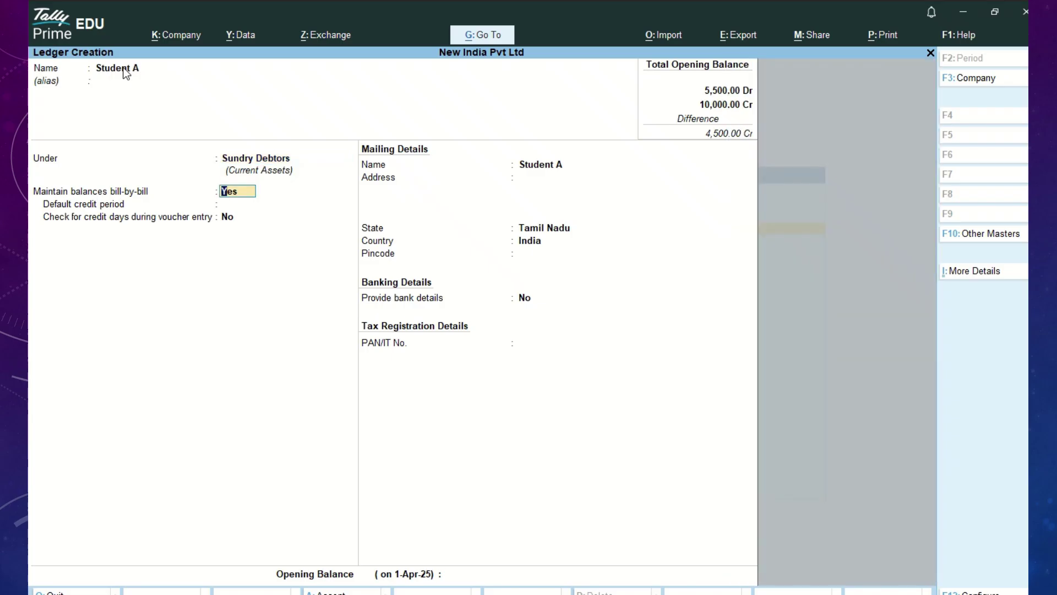
# - Give the Student A ledger an opening balance of 5,000 Dr, keep its other details at their defaults, and save it
pyautogui.press('Return')
pyautogui.press('Return')
pyautogui.press('Return')
pyautogui.press('Return')
pyautogui.press('Return')
pyautogui.press('Return')
pyautogui.press('Return')
pyautogui.press('Return')
pyautogui.press('Return')
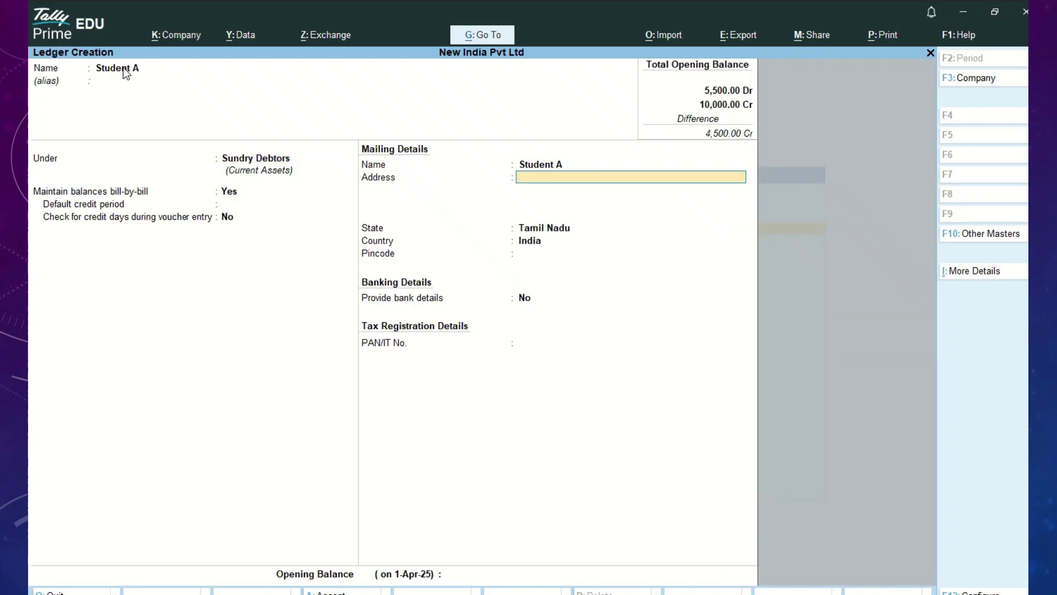
pyautogui.press('Return')
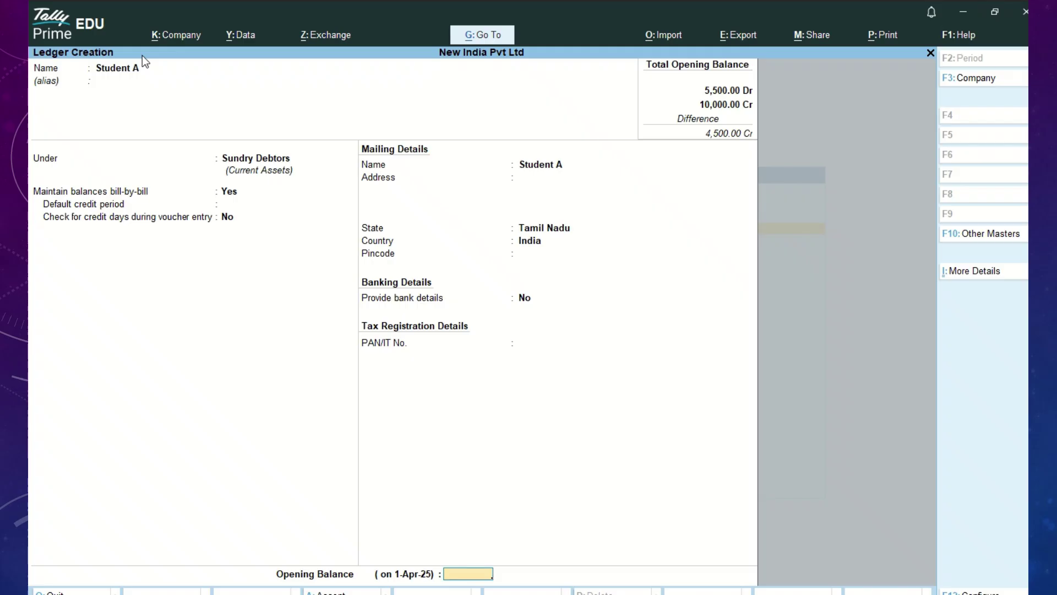
pyautogui.write('5000')
pyautogui.press('Return')
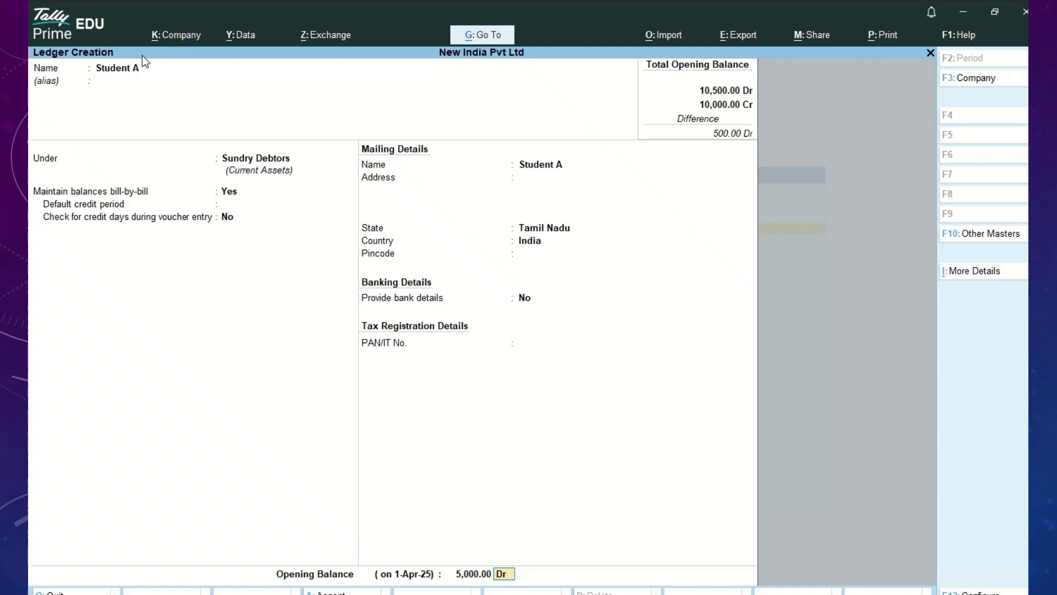
pyautogui.press('Return')
pyautogui.press('Return')
pyautogui.press('Return')
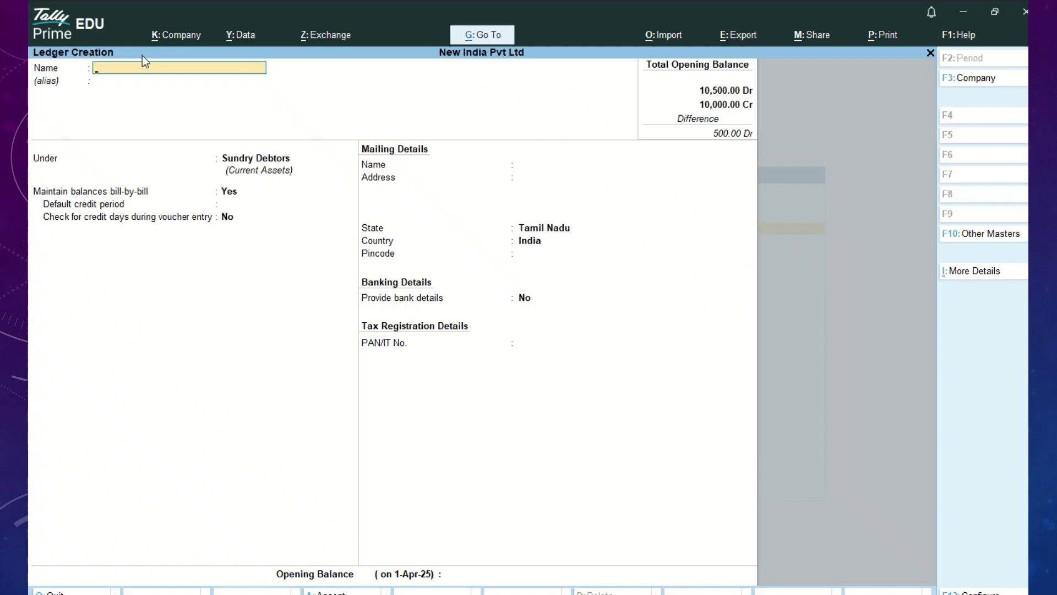
# - Leave ledger creation and start a new account group named Students under Sundry Debtors
pyautogui.press('Escape')
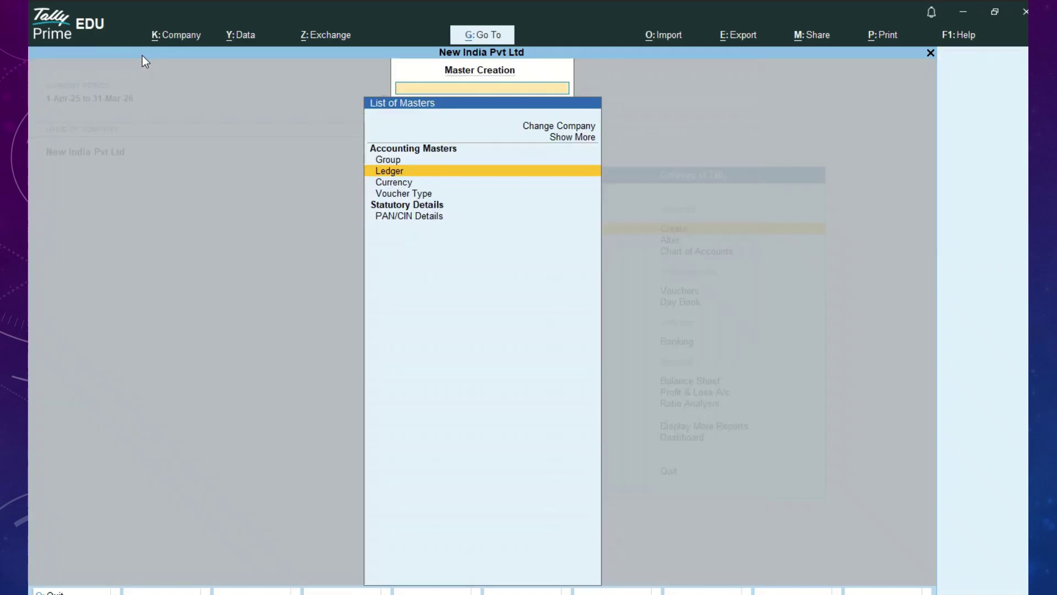
pyautogui.press('Up')
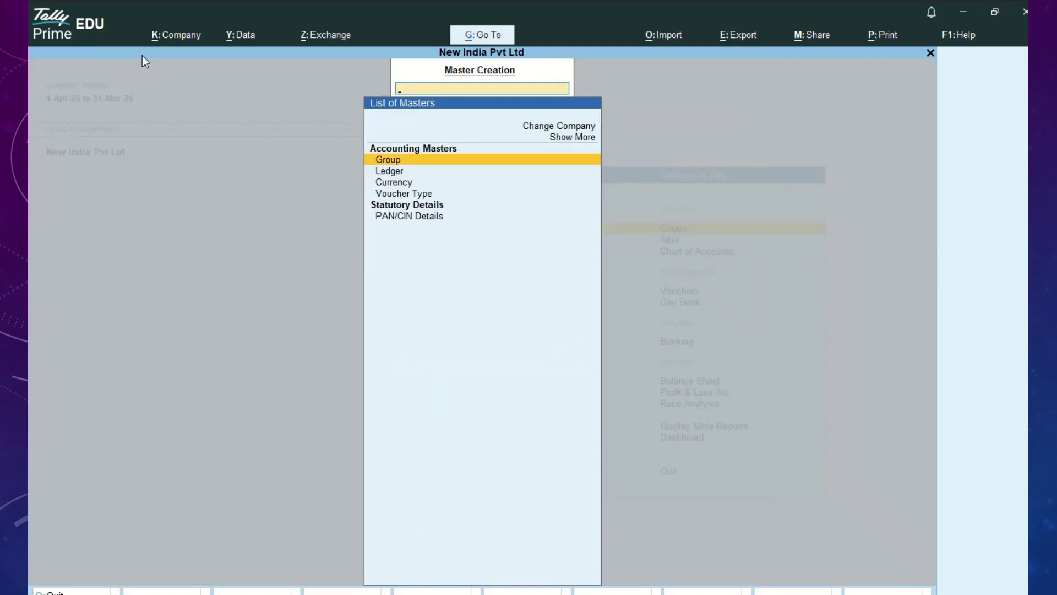
pyautogui.press('Return')
pyautogui.write('Students')
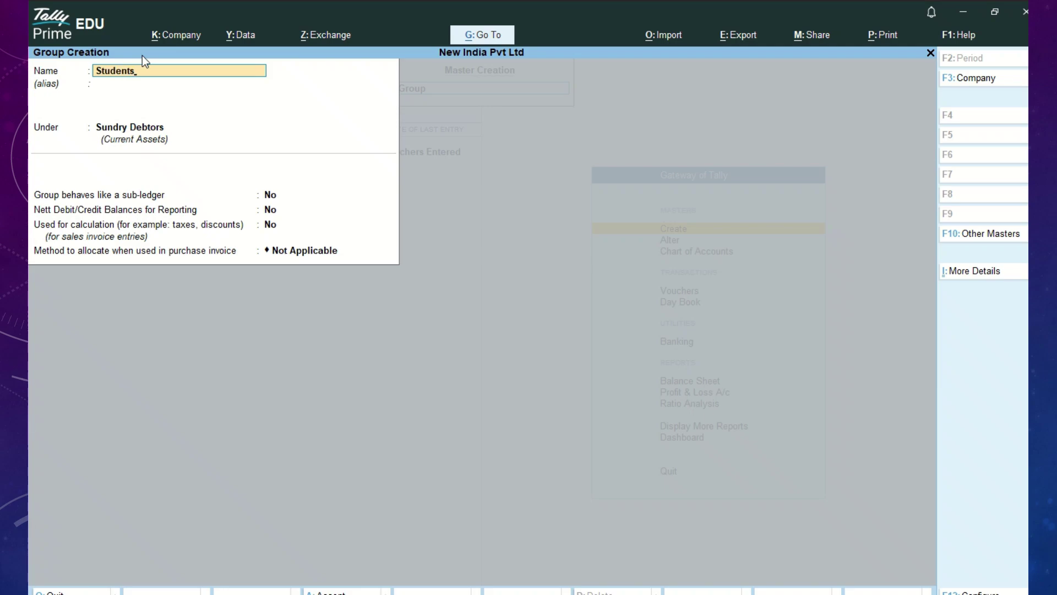
pyautogui.press('Return')
pyautogui.press('Return')
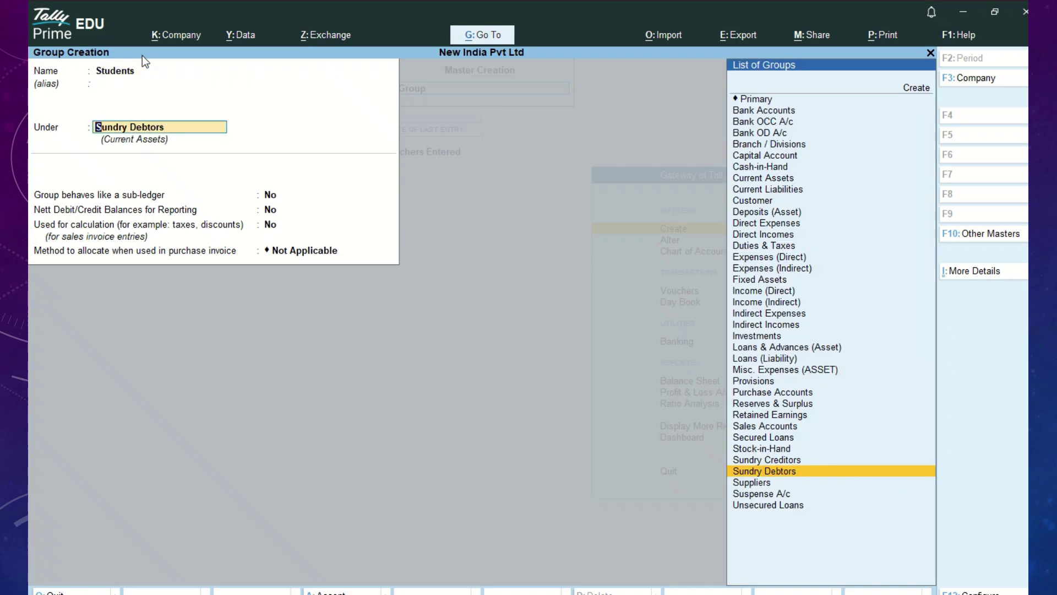
pyautogui.press('Return')
pyautogui.press('Return')
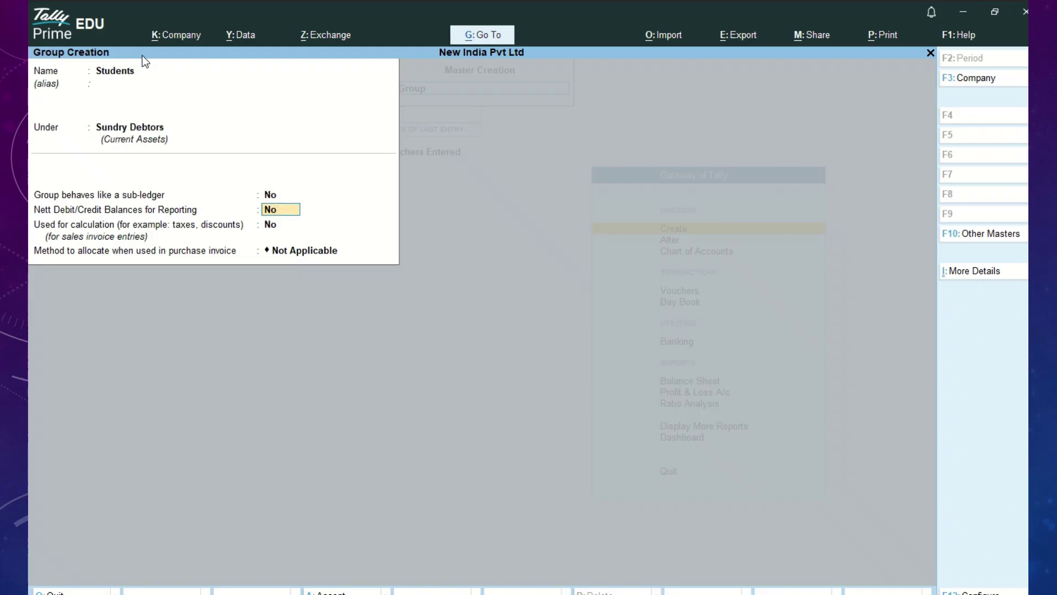
# - Set the Students group to behave like a sub-ledger, save it and leave group creation
pyautogui.press('Up')
pyautogui.write('yes')
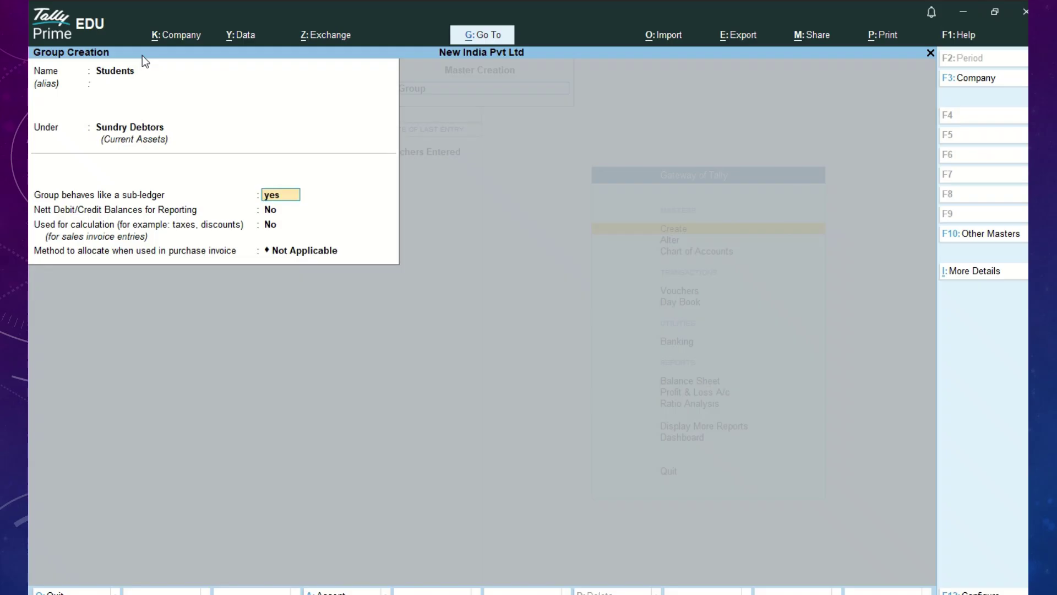
pyautogui.press('Return')
pyautogui.press('Return')
pyautogui.press('Return')
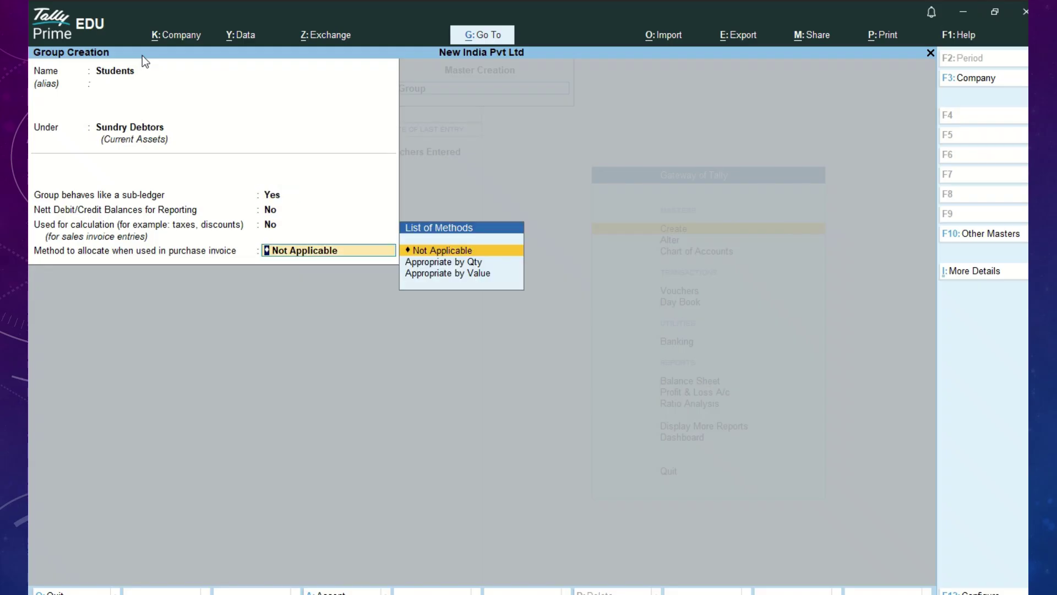
pyautogui.press('Return')
pyautogui.press('y')
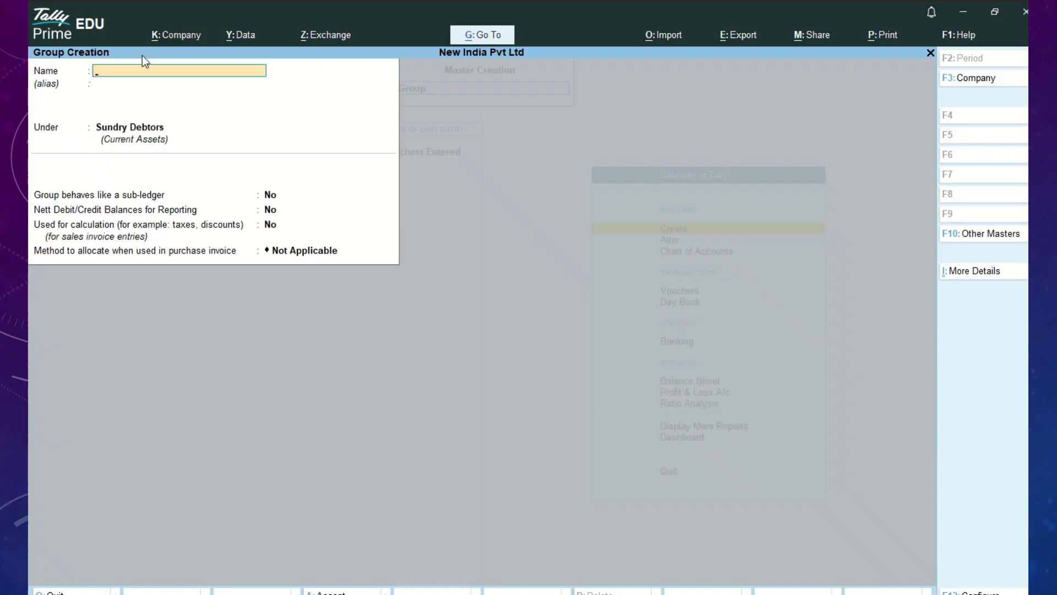
pyautogui.press('Escape')
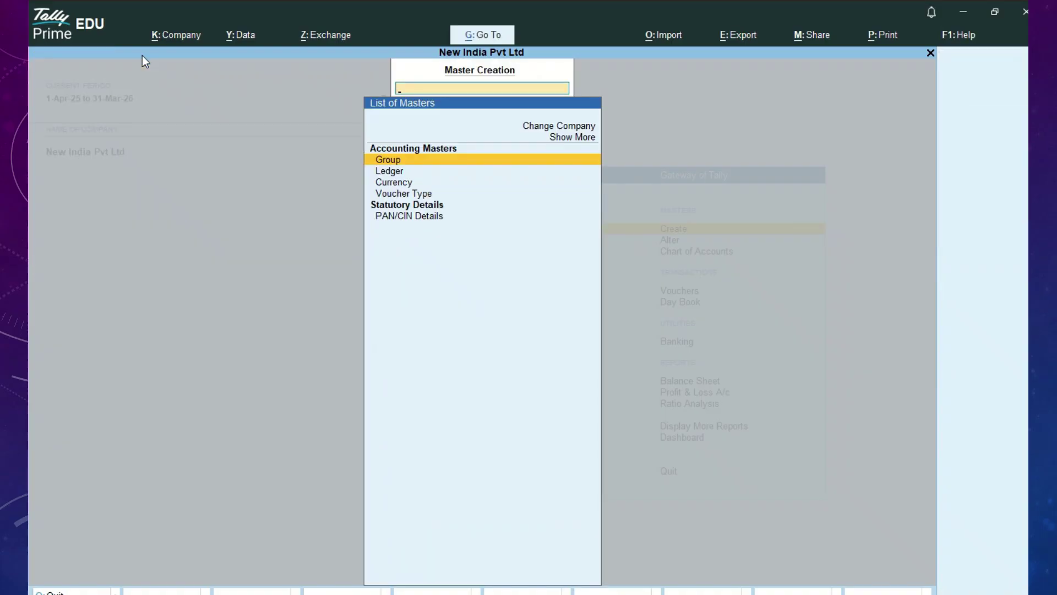
# - Start a new ledger named Studen B and place it under the Students group
pyautogui.press('Down')
pyautogui.press('Escape')
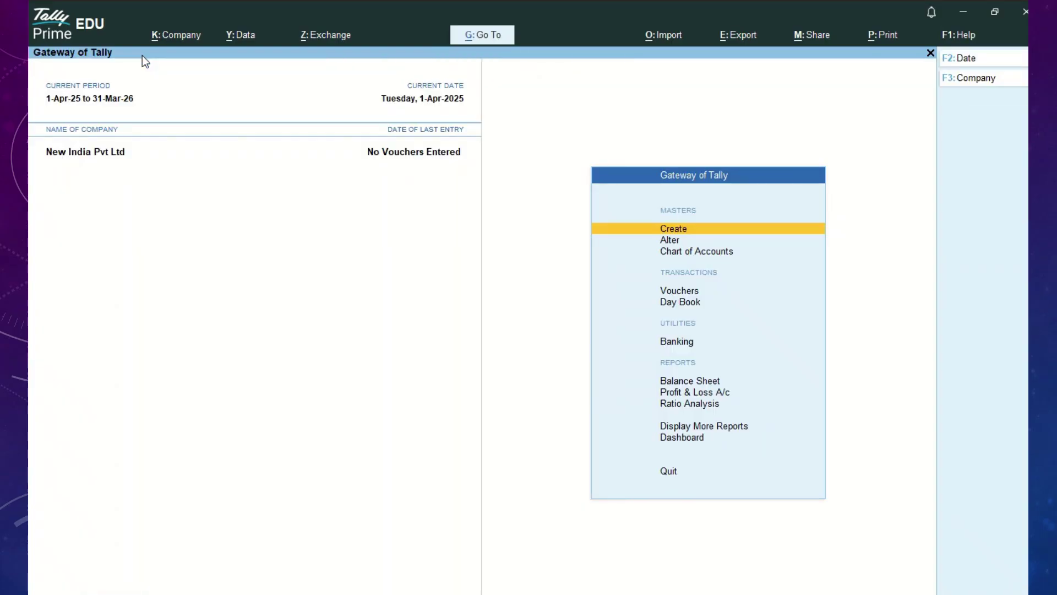
pyautogui.press('Return')
pyautogui.press('Down')
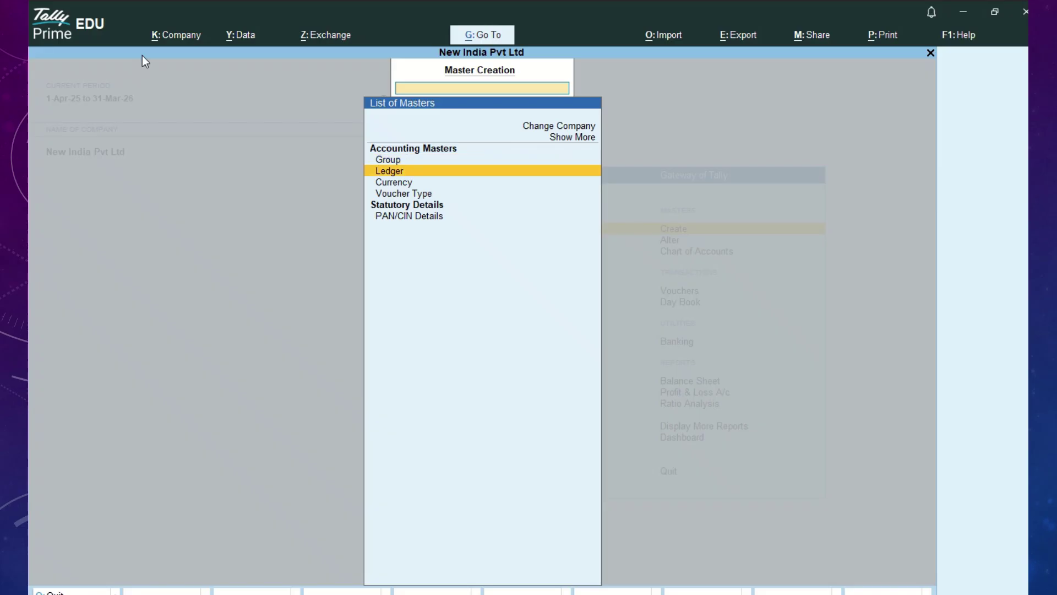
pyautogui.press('Return')
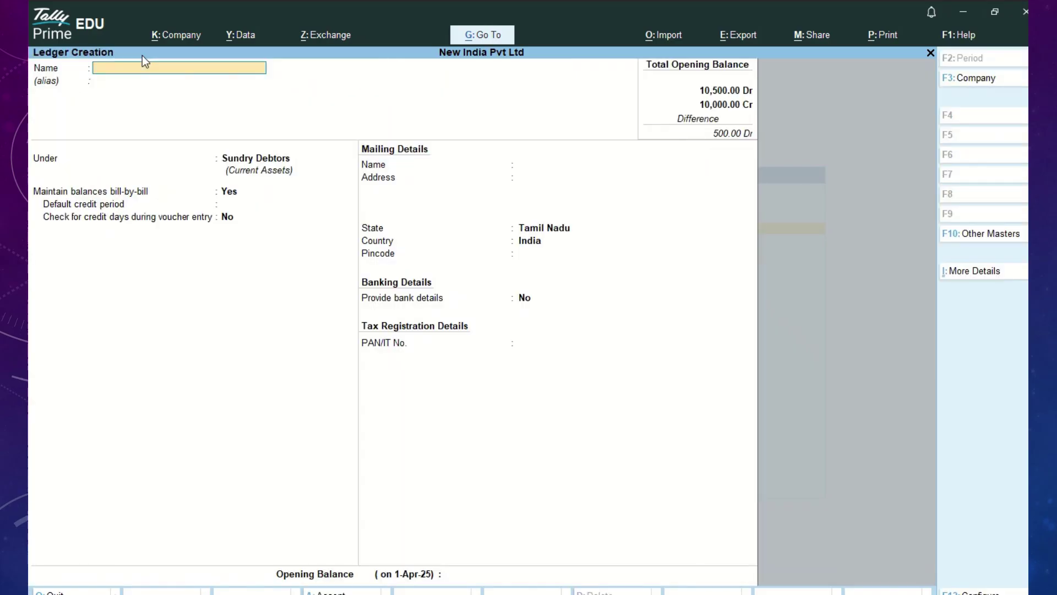
pyautogui.write('Studen B')
pyautogui.press('Return')
pyautogui.press('Return')
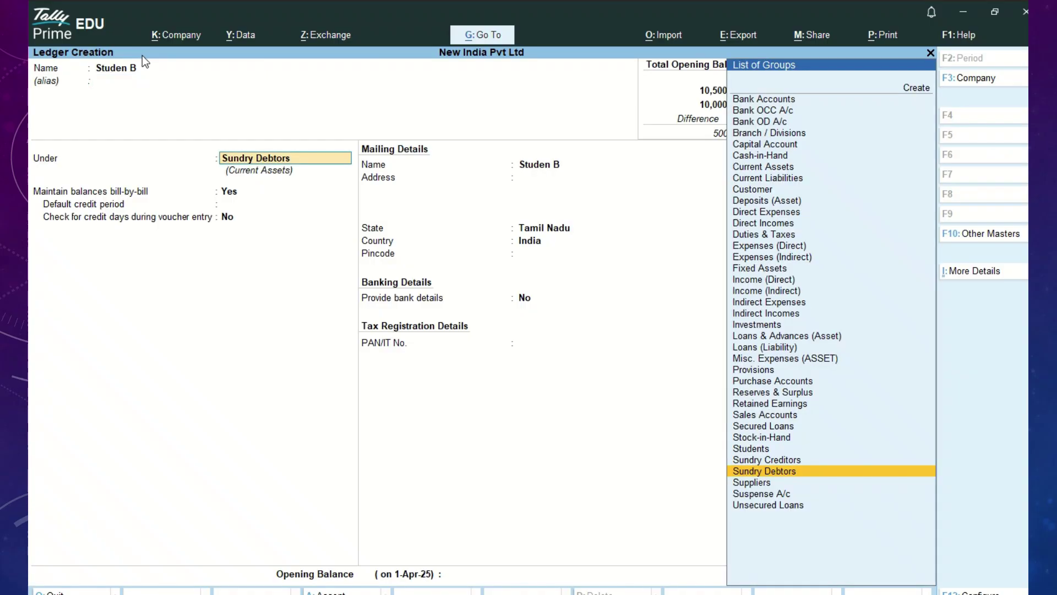
pyautogui.write('stud')
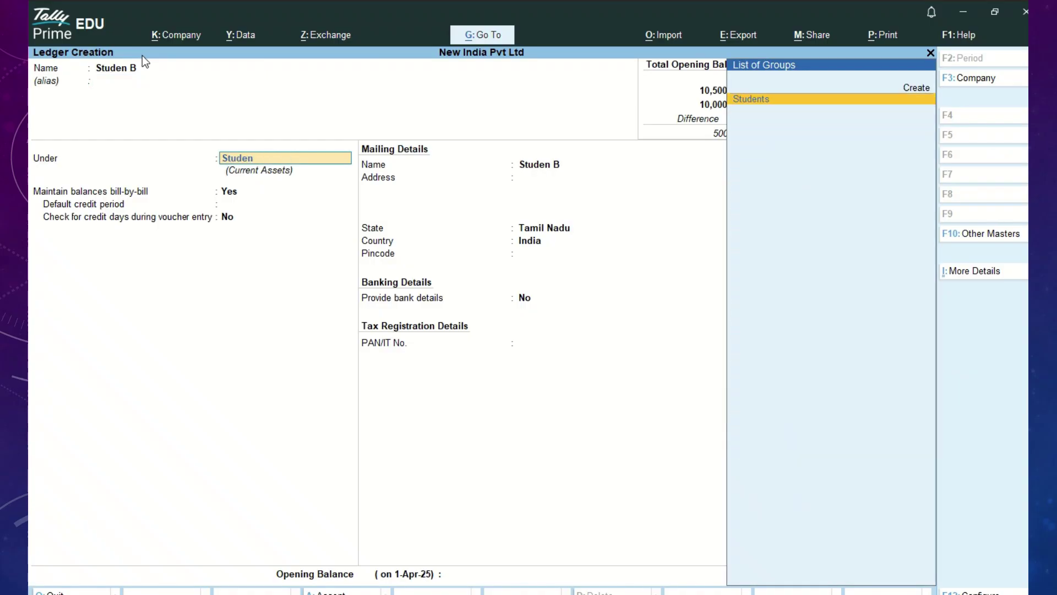
pyautogui.press('Return')
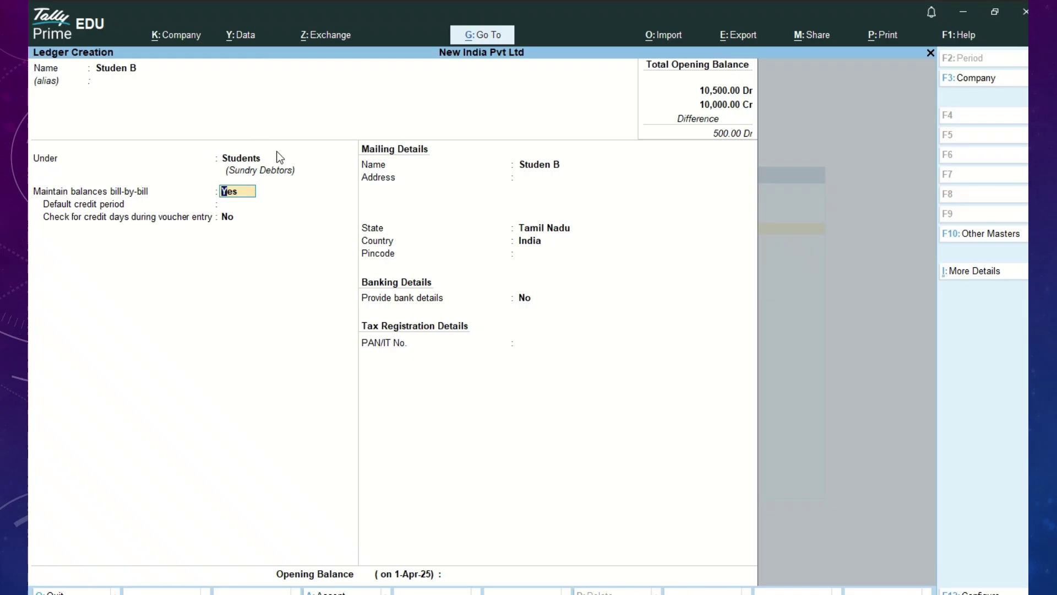
# - Give the Studen B ledger an opening balance of 50 Dr kept on account, leave other details at defaults, save it and exit ledger creation
pyautogui.press('Return')
pyautogui.press('Return')
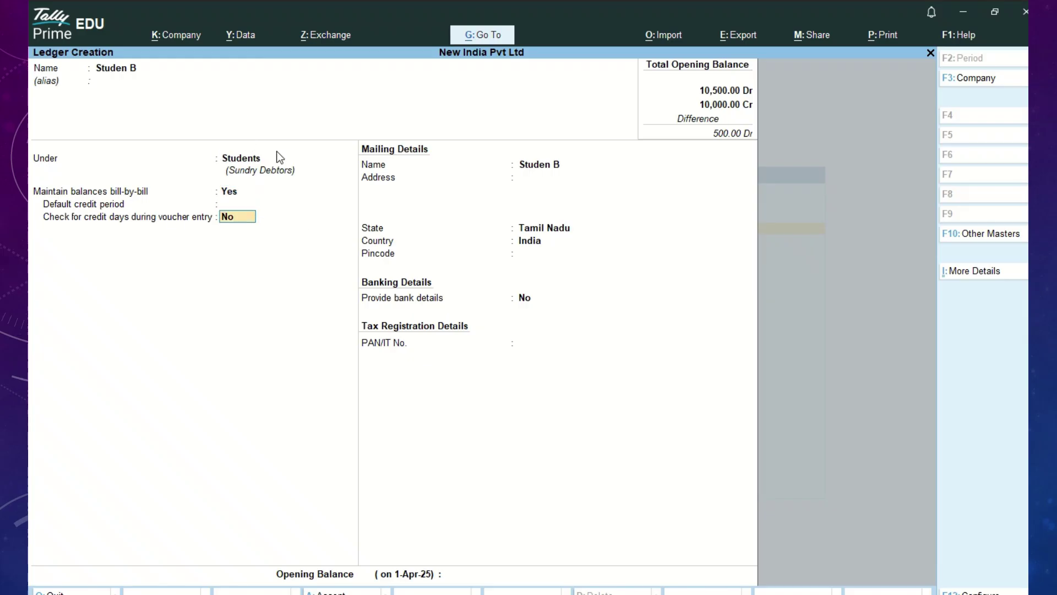
pyautogui.press('Return')
pyautogui.press('Return')
pyautogui.press('Return')
pyautogui.press('Return')
pyautogui.press('Return')
pyautogui.press('Return')
pyautogui.press('Return')
pyautogui.press('Return')
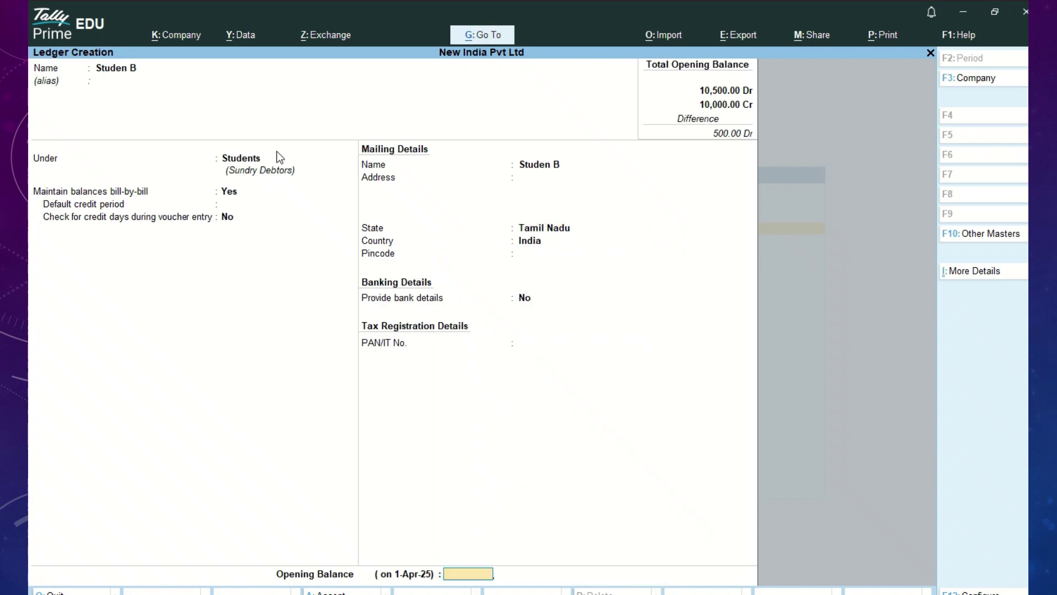
pyautogui.press('Return')
pyautogui.press('Escape')
pyautogui.write('50')
pyautogui.press('Return')
pyautogui.press('Return')
pyautogui.press('Return')
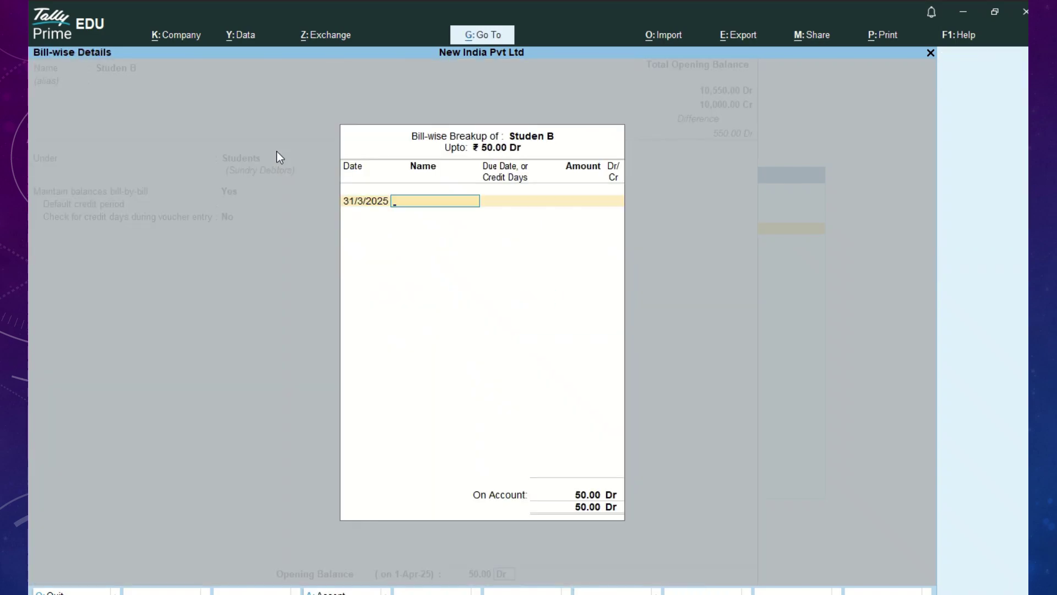
pyautogui.press('Return')
pyautogui.press('Return')
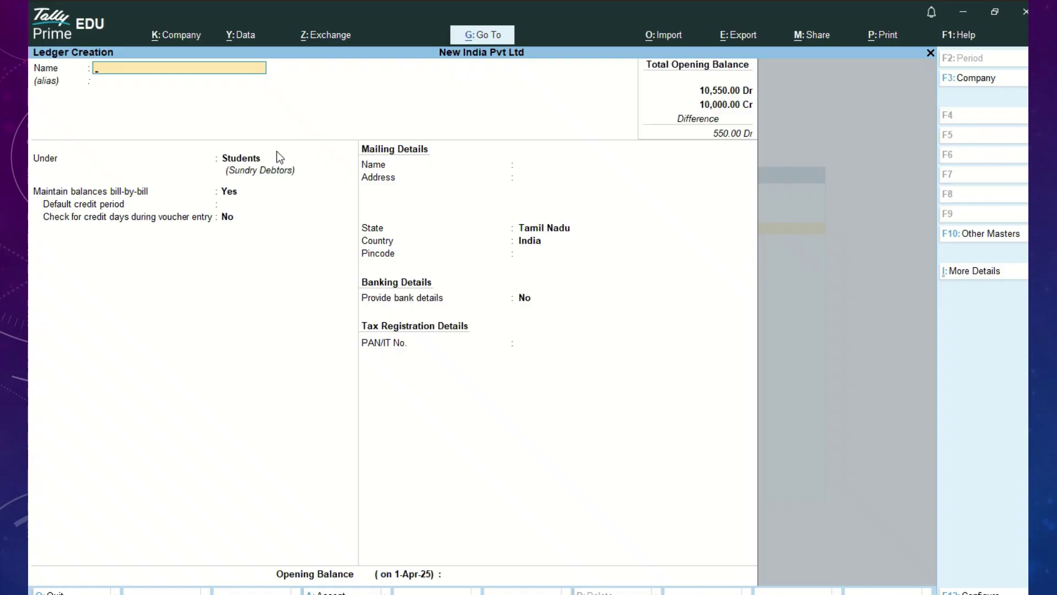
pyautogui.press('Escape')
pyautogui.press('Return')
pyautogui.press('Escape')
# - Open the Trial Balance from the additional reports of New India Pvt Ltd
pyautogui.press('Down')
pyautogui.press('Down')
pyautogui.press('Down')
pyautogui.press('Down')
pyautogui.press('Down')
pyautogui.press('Down')
pyautogui.press('Down')
pyautogui.press('Down')
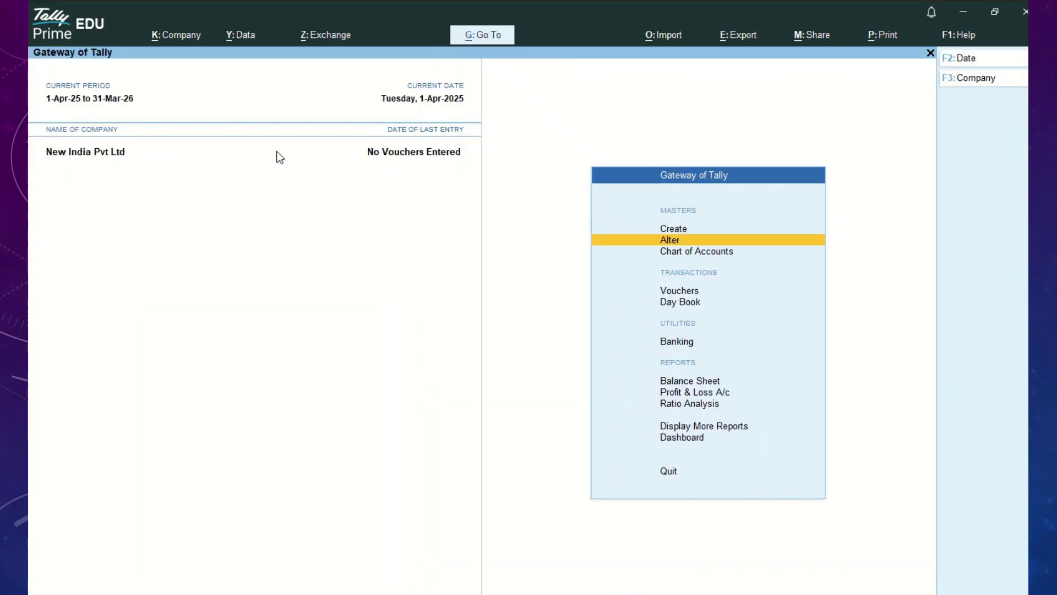
pyautogui.press('Down')
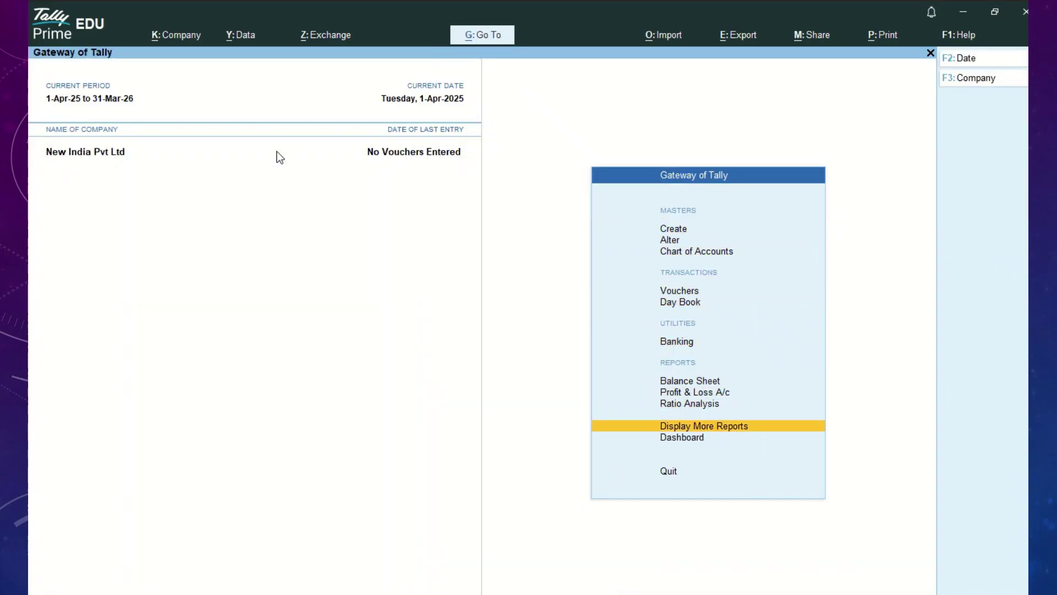
pyautogui.press('Return')
pyautogui.press('Return')
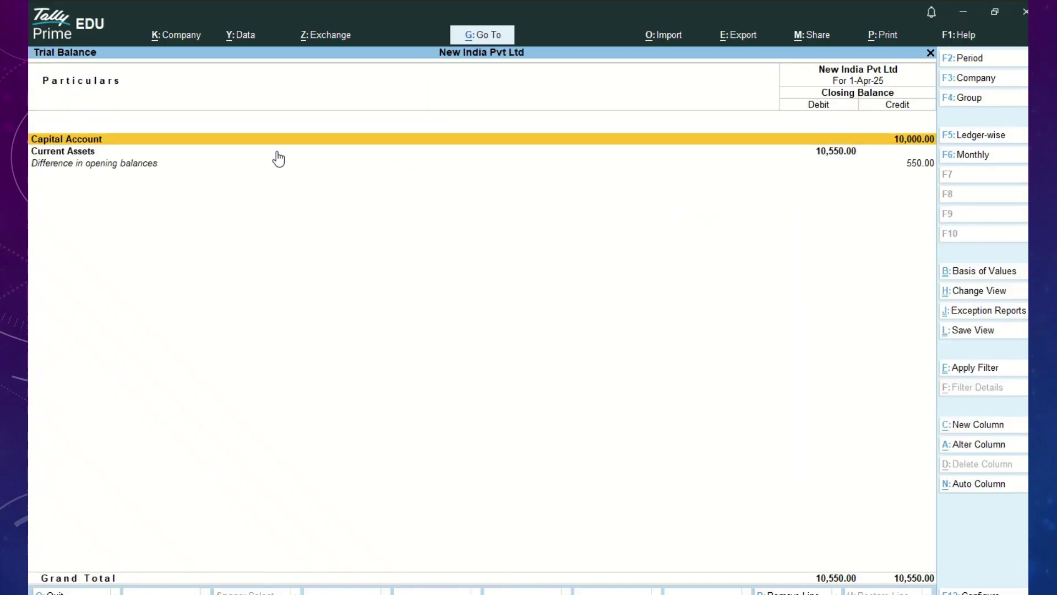
# - Drill down from Current Assets in the Trial Balance to the Sundry Debtors group summary
pyautogui.click(277, 153)
pyautogui.click(277, 153)
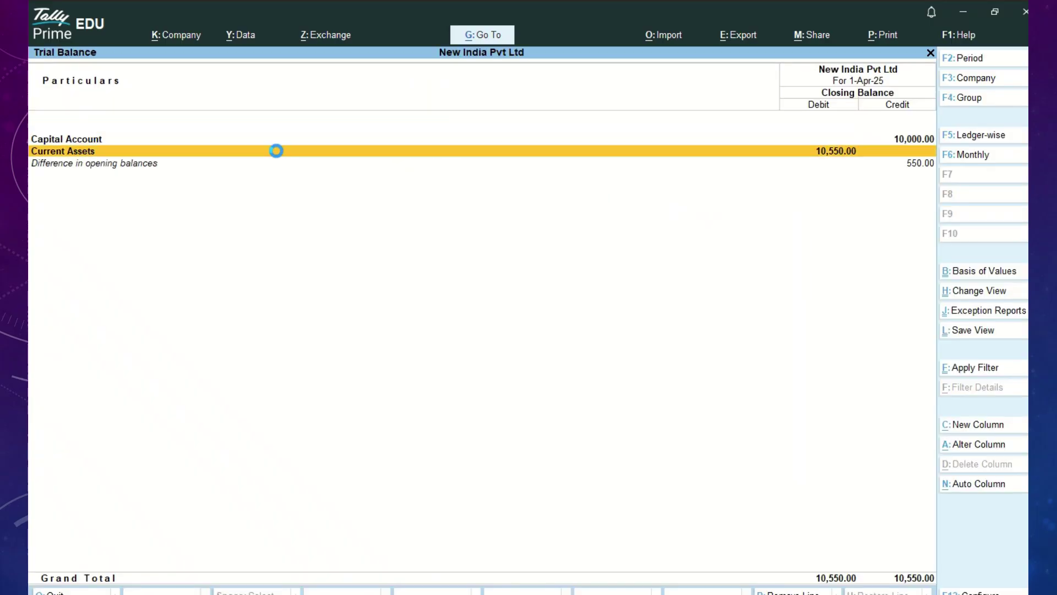
pyautogui.click(278, 154)
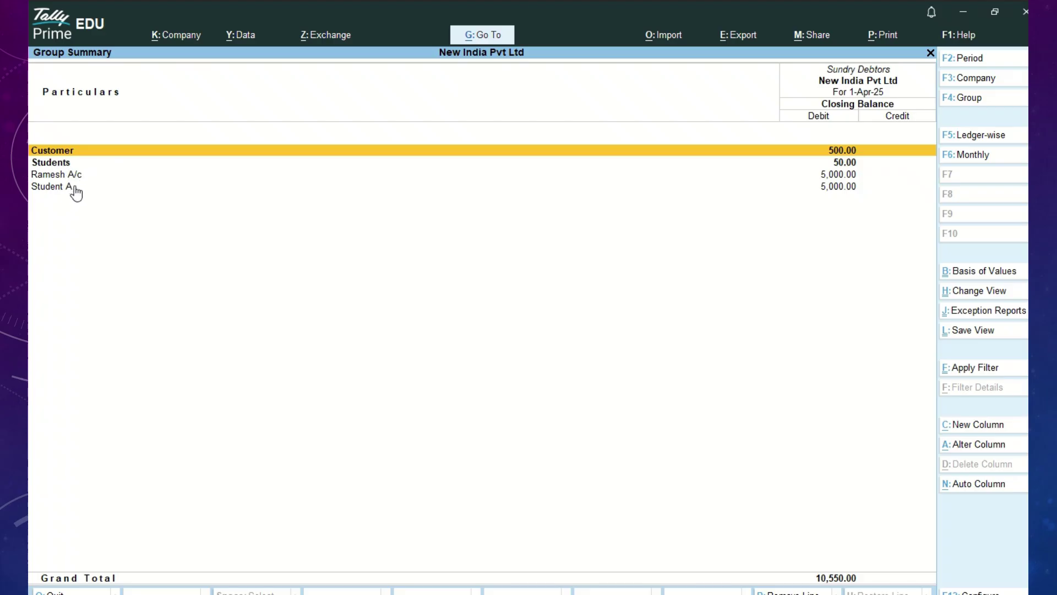
# - View the contents of the Customer and Students groups, returning to the Sundry Debtors summary after each
pyautogui.press('Return')
pyautogui.press('Escape')
pyautogui.press('Down')
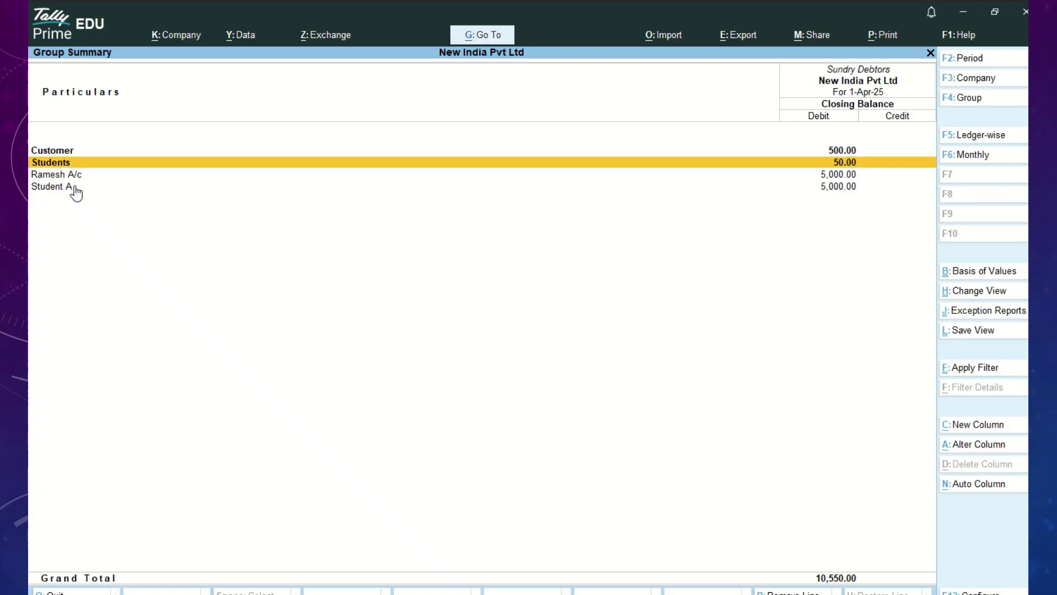
pyautogui.press('Return')
pyautogui.press('Escape')
pyautogui.press('Up')
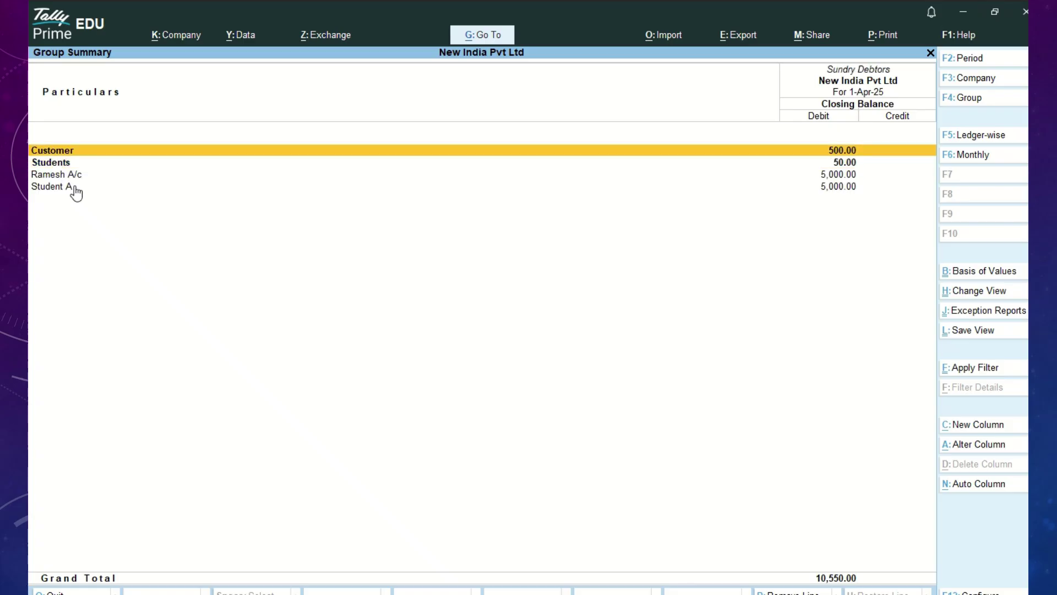
# - Drill down from the Students group to the monthly summary of the Studen B ledger
pyautogui.press('Down')
pyautogui.press('Down')
pyautogui.press('Up')
pyautogui.press('Up')
pyautogui.press('Down')
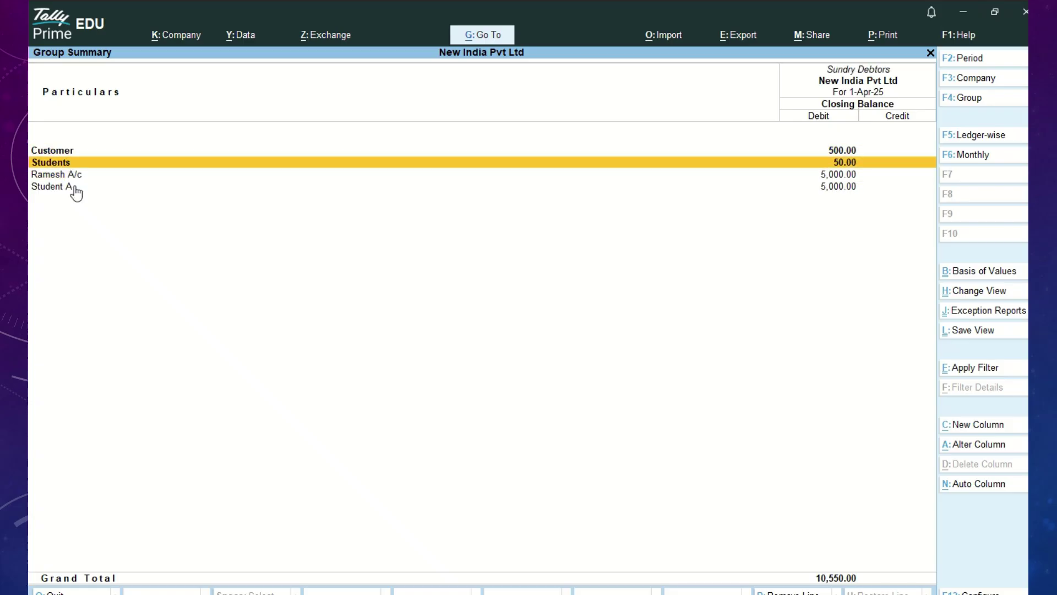
pyautogui.press('Up')
pyautogui.press('Down')
pyautogui.press('Return')
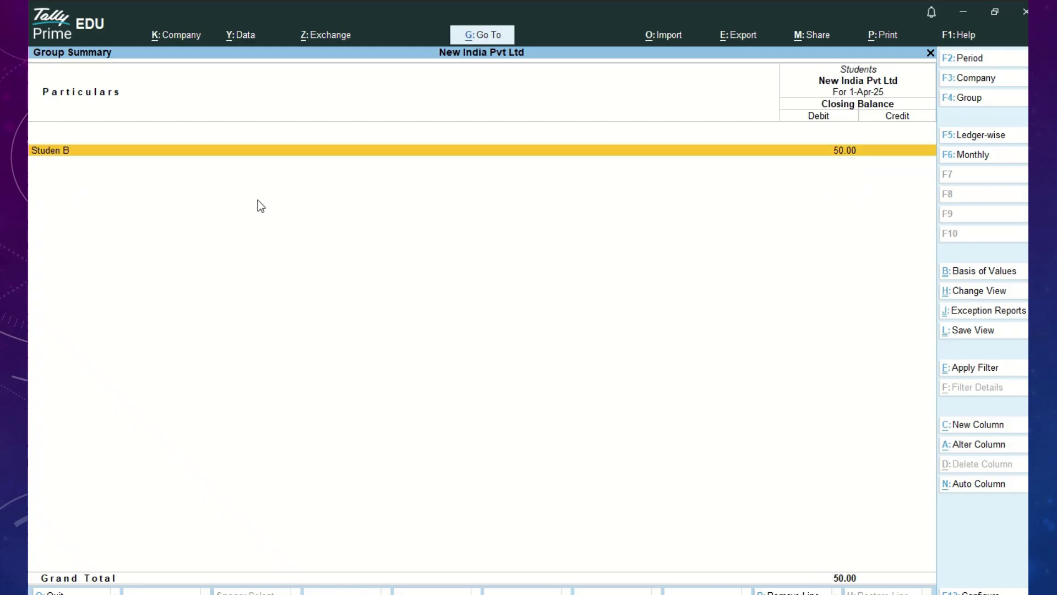
pyautogui.press('Return')
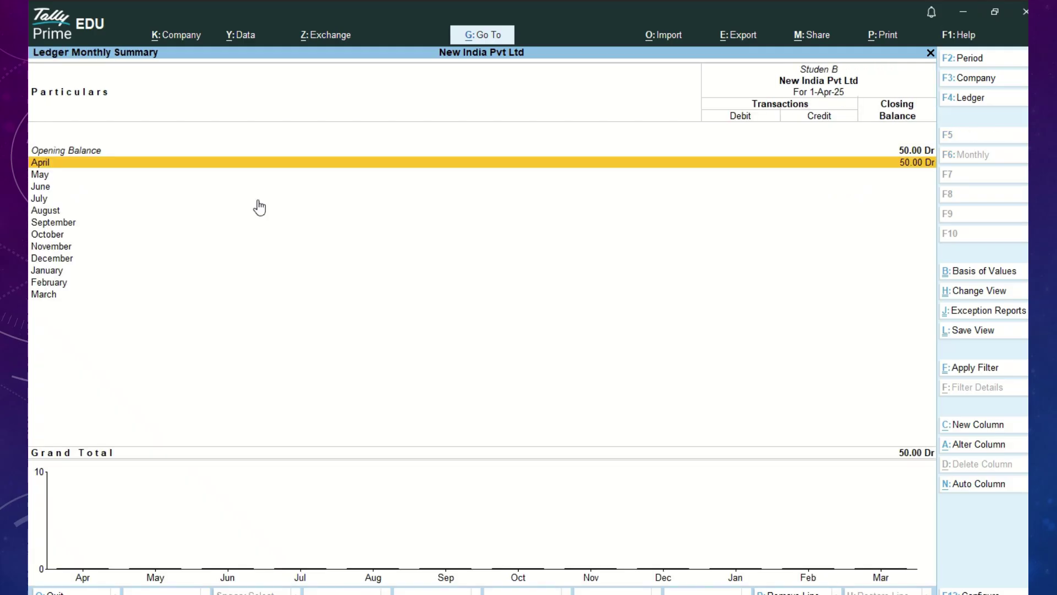
# - Go back to the Sundry Debtors summary and check the contents of the Customer group again
pyautogui.press('Escape')
pyautogui.press('Escape')
pyautogui.press('Down')
pyautogui.press('Up')
pyautogui.press('Up')
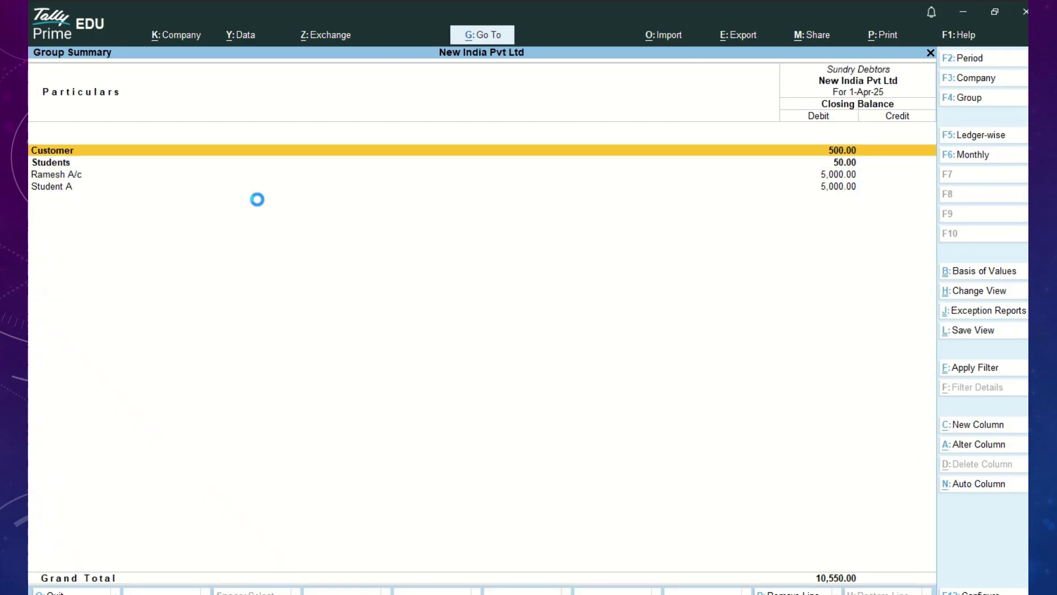
pyautogui.press('Return')
pyautogui.press('Escape')
# - Compare the ledger-wise and group-wise views of the Sundry Debtors summary, ending on the group-wise view
pyautogui.click(974, 137)
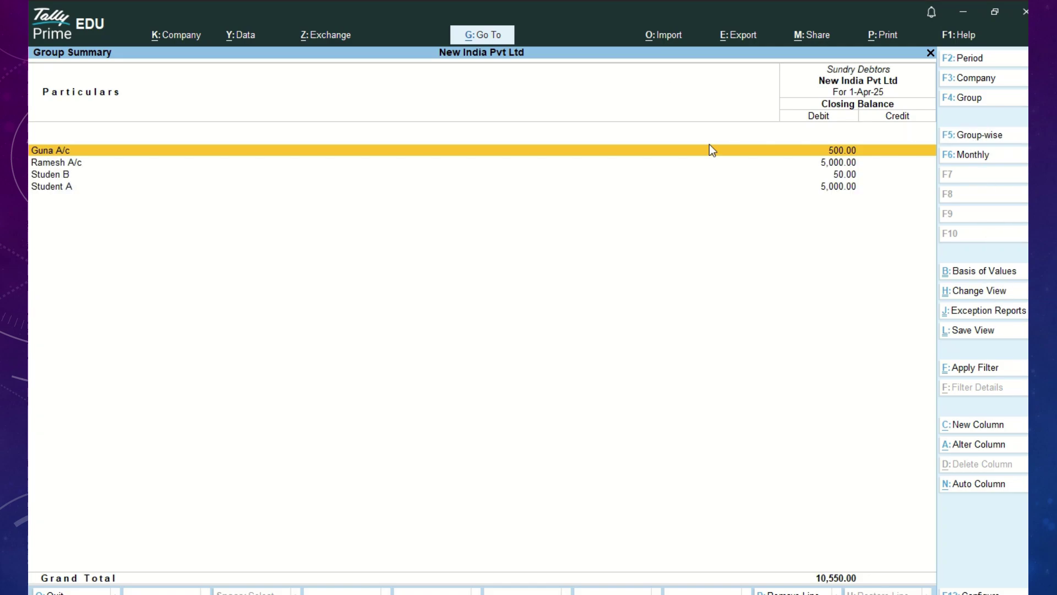
pyautogui.click(977, 139)
pyautogui.click(977, 137)
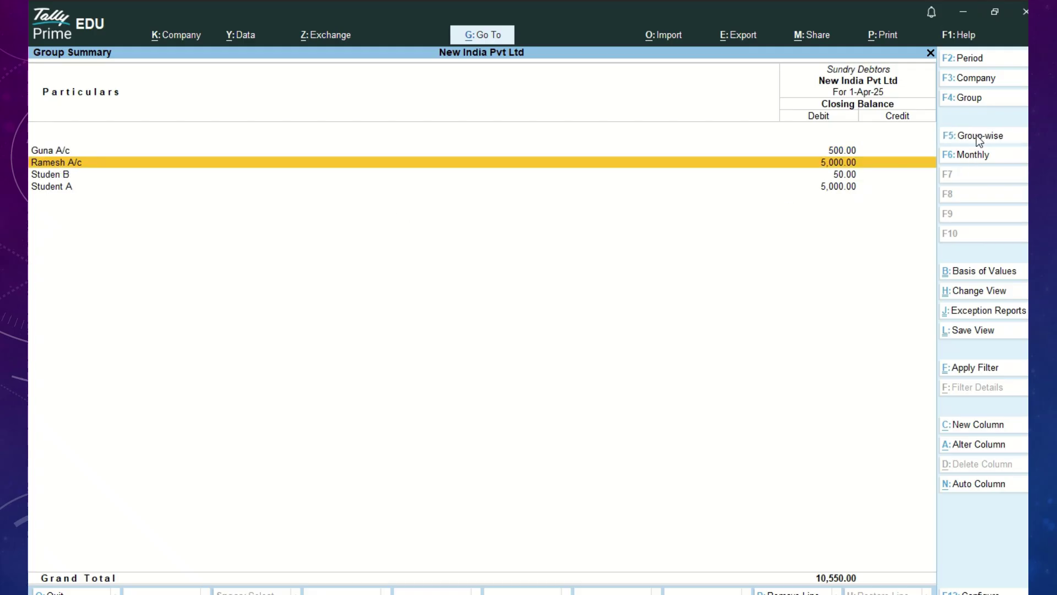
pyautogui.click(977, 138)
pyautogui.click(976, 137)
pyautogui.click(976, 138)
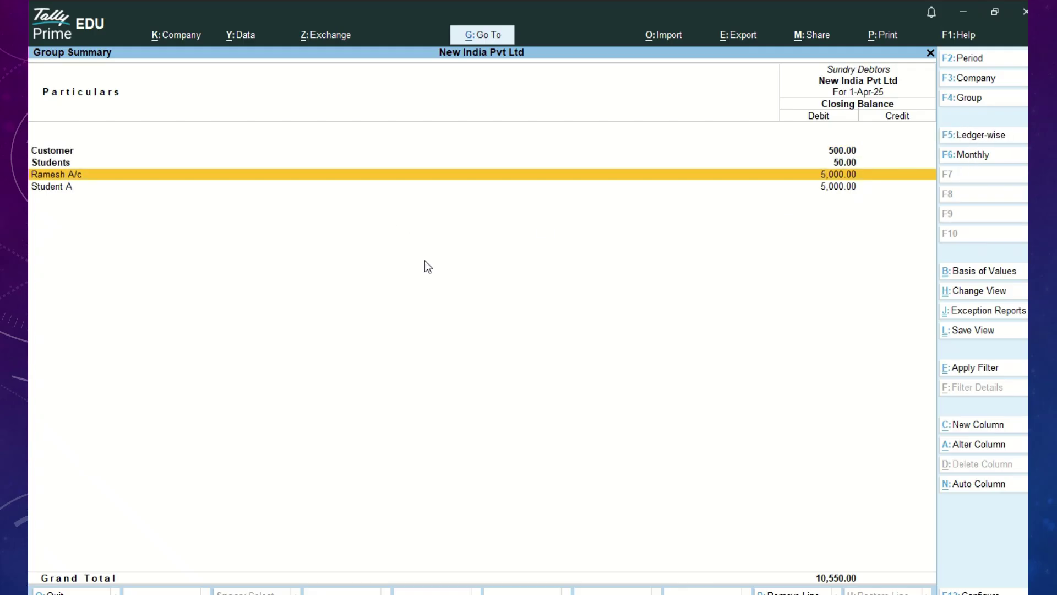
# - Leave the Trial Balance and the reports, and open the list of masters for creation
pyautogui.press('Escape')
pyautogui.press('Escape')
pyautogui.press('Escape')
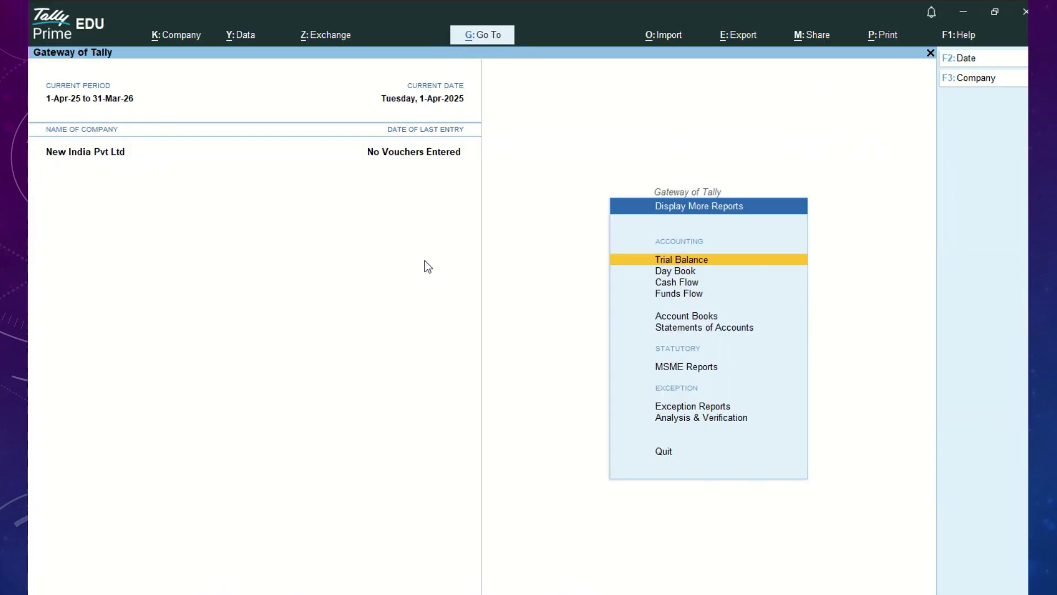
pyautogui.press('Escape')
pyautogui.press('Up')
pyautogui.press('Up')
pyautogui.press('Up')
pyautogui.press('Up')
pyautogui.press('Up')
pyautogui.press('Up')
pyautogui.press('Up')
pyautogui.press('Up')
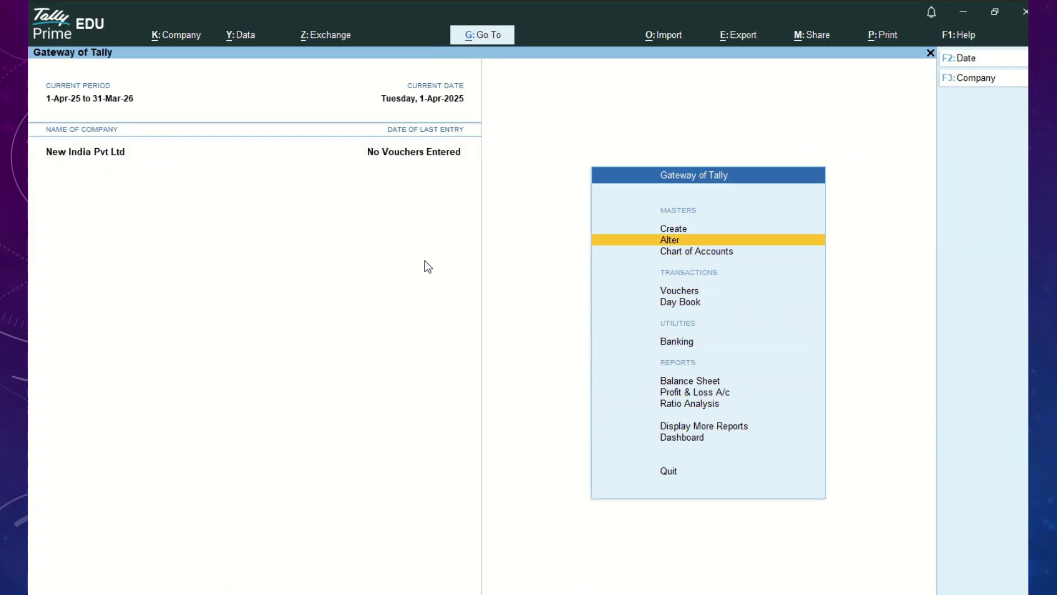
pyautogui.press('Up')
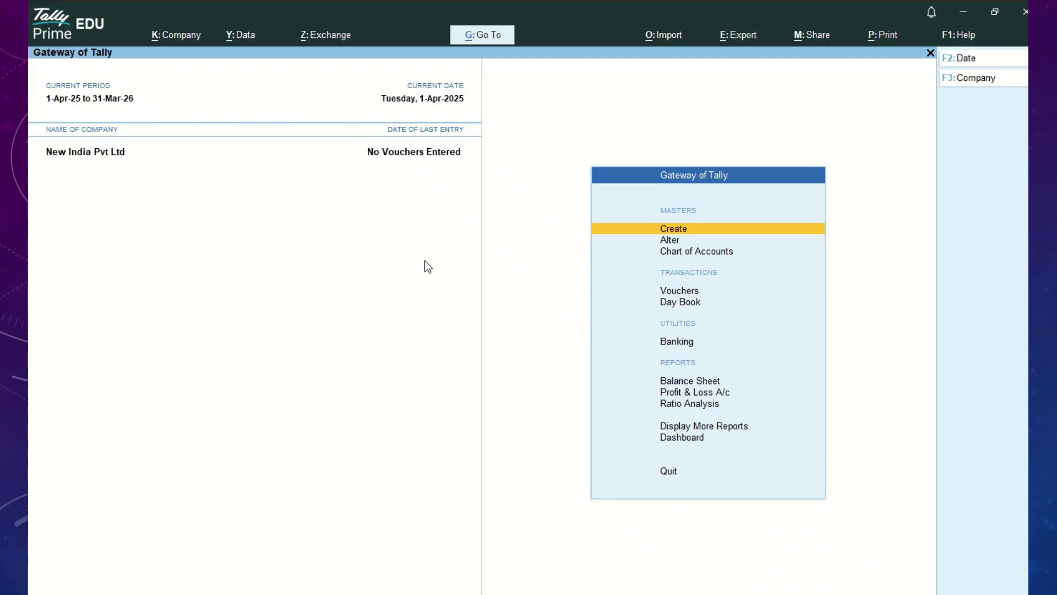
pyautogui.press('Down')
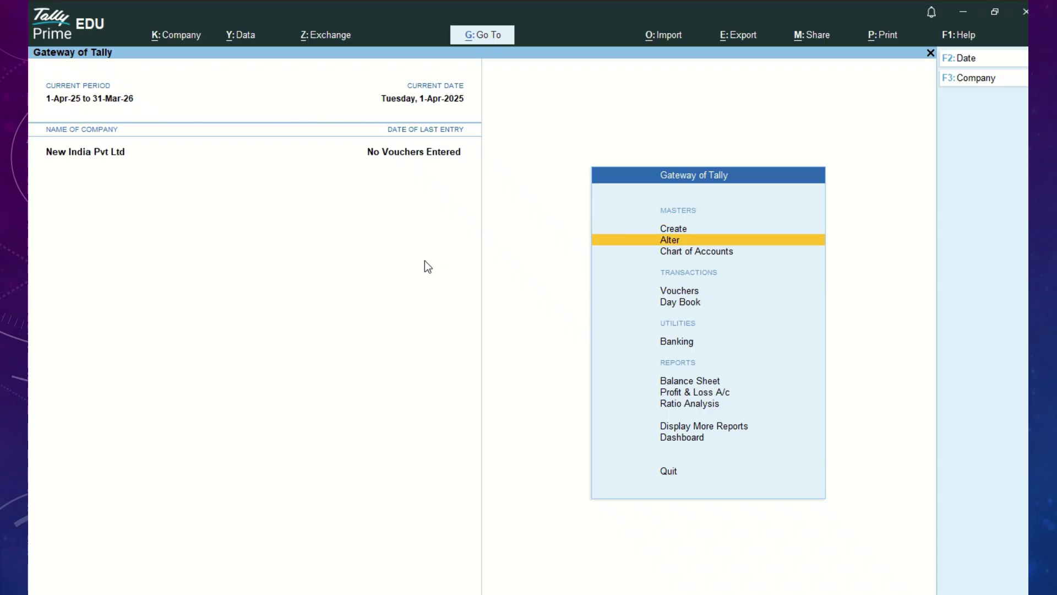
pyautogui.press('Up')
pyautogui.press('Return')
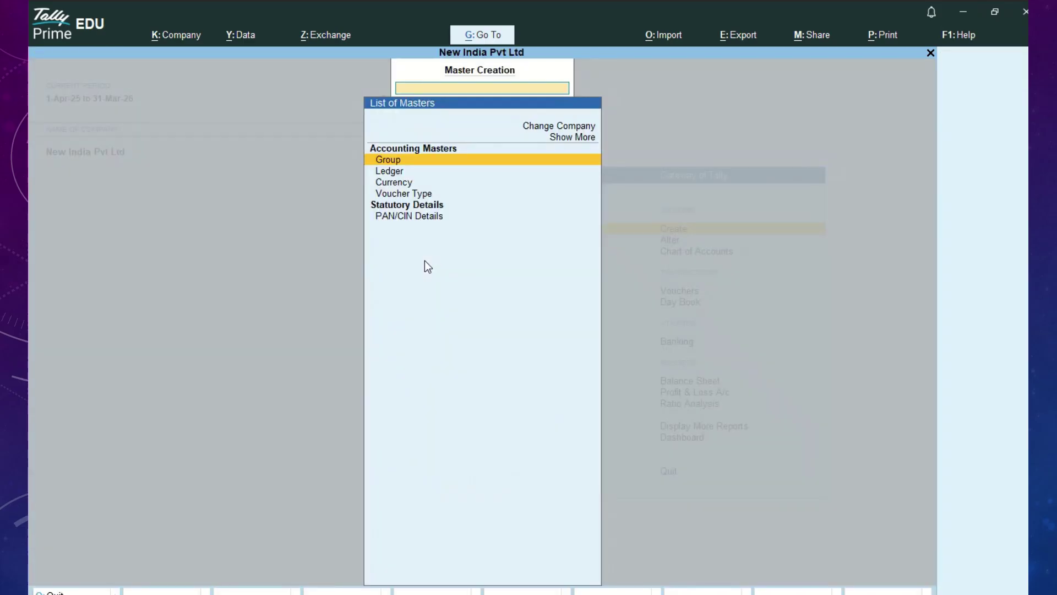
# - Start a new account group named Office Expenses and place it under Indirect Expenses
pyautogui.press('Down')
pyautogui.press('Up')
pyautogui.press('Return')
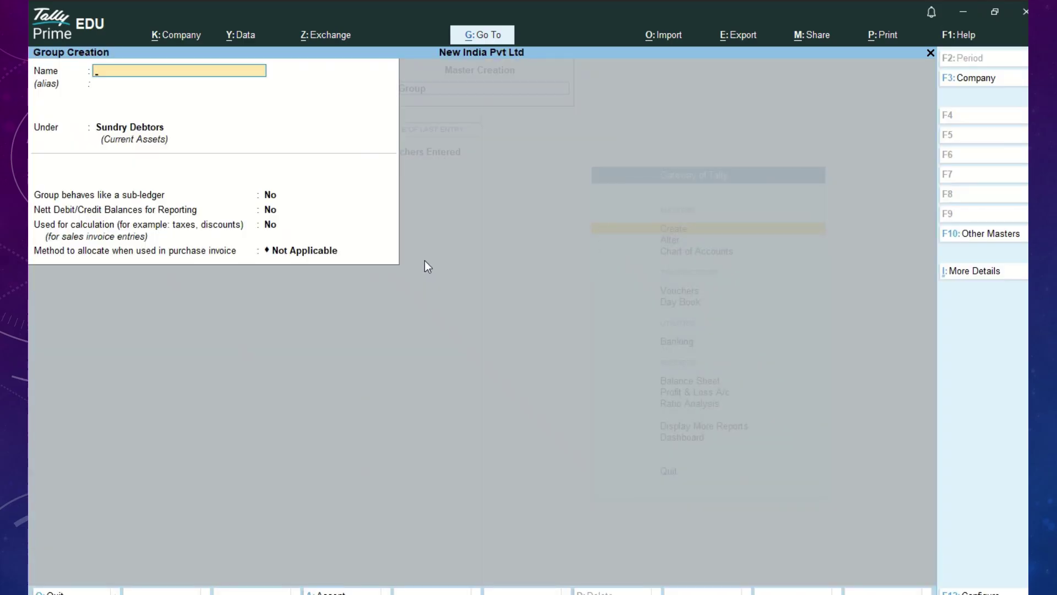
pyautogui.write('Office Expenses')
pyautogui.press('Return')
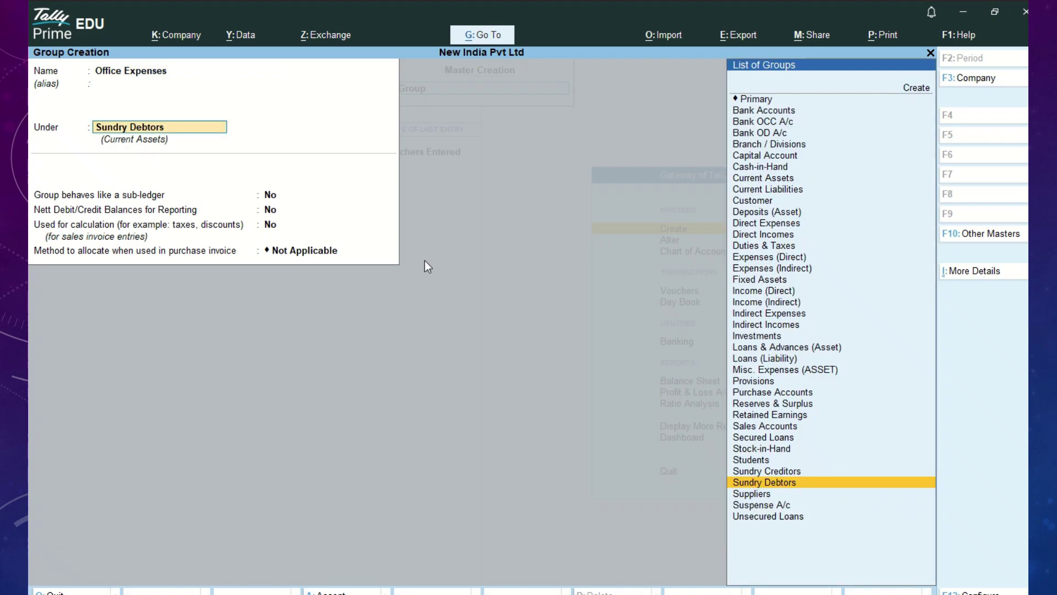
pyautogui.write('Ind')
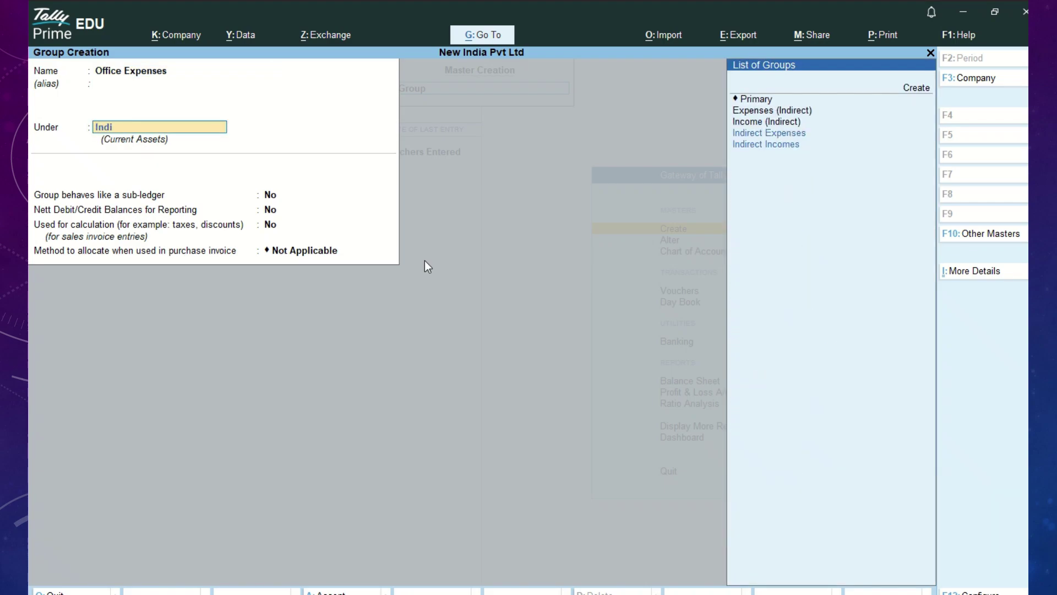
pyautogui.write('i')
pyautogui.press('Return')
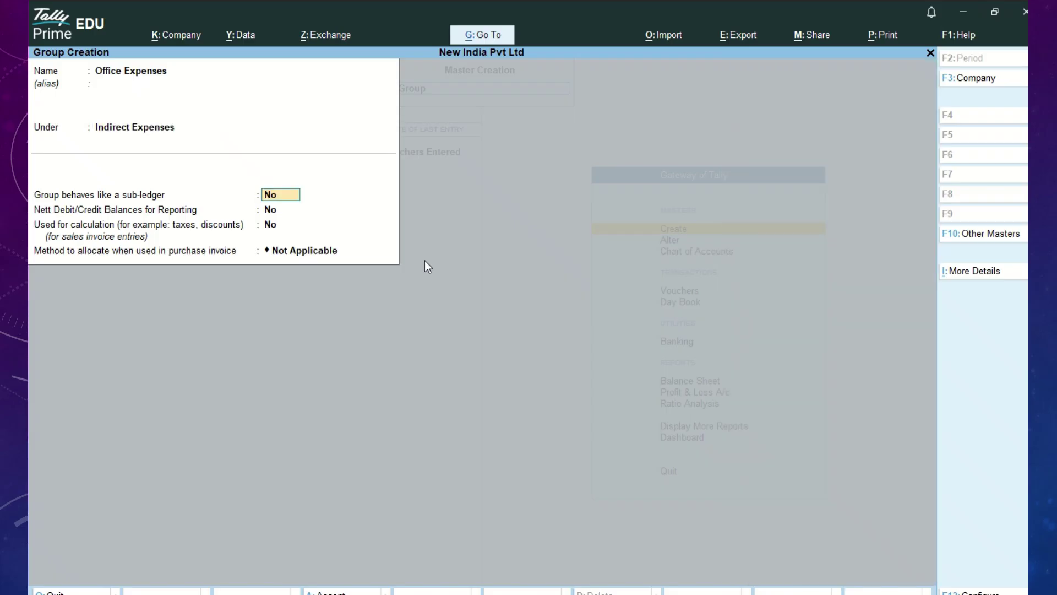
# - Set the Office Expenses group to behave like a sub-ledger, save it and leave group creation
pyautogui.press('y')
pyautogui.press('Return')
pyautogui.press('Return')
pyautogui.press('Return')
pyautogui.press('Return')
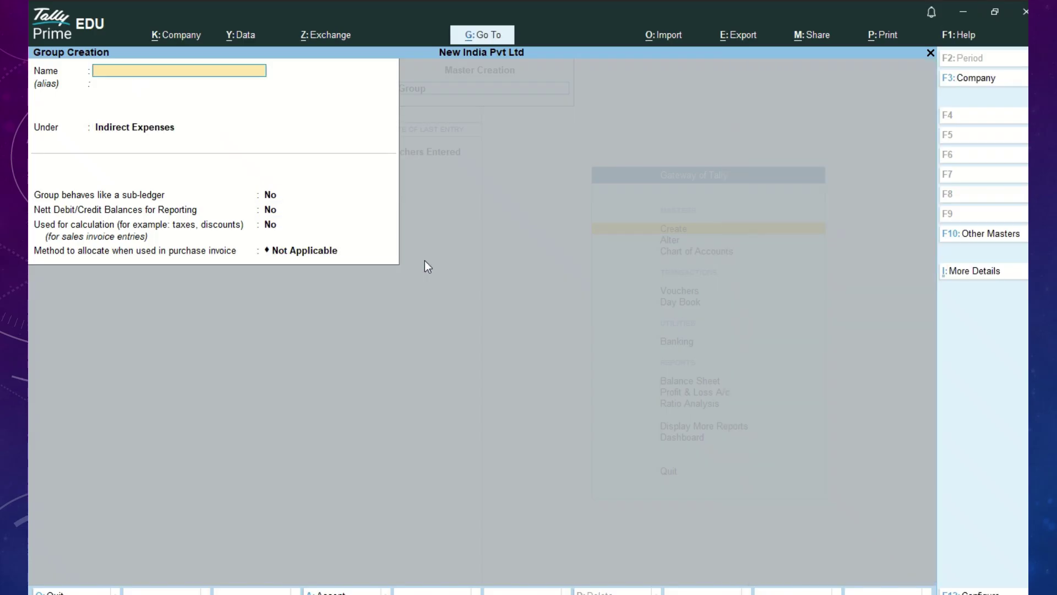
pyautogui.press('Escape')
pyautogui.press('Escape')
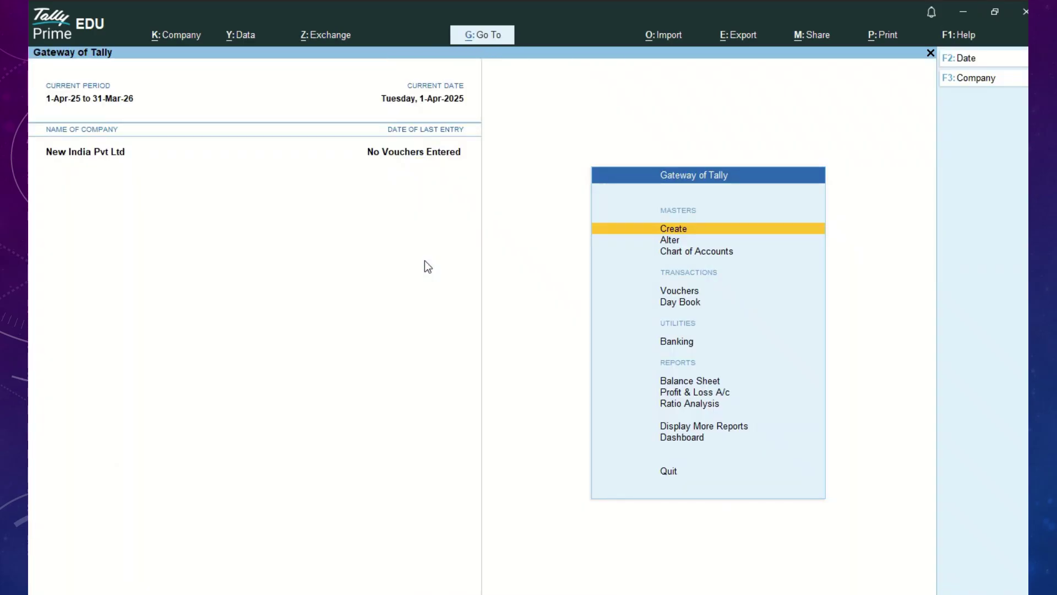
# - Start a new ledger named Telephone Charges
pyautogui.press('Return')
pyautogui.press('Down')
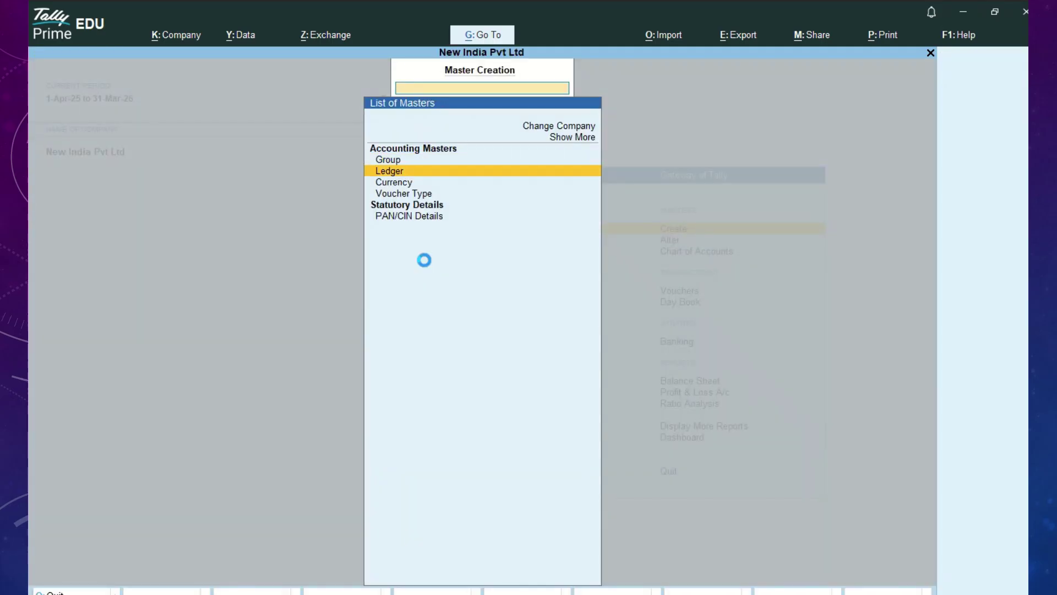
pyautogui.press('Return')
pyautogui.write('Telepho')
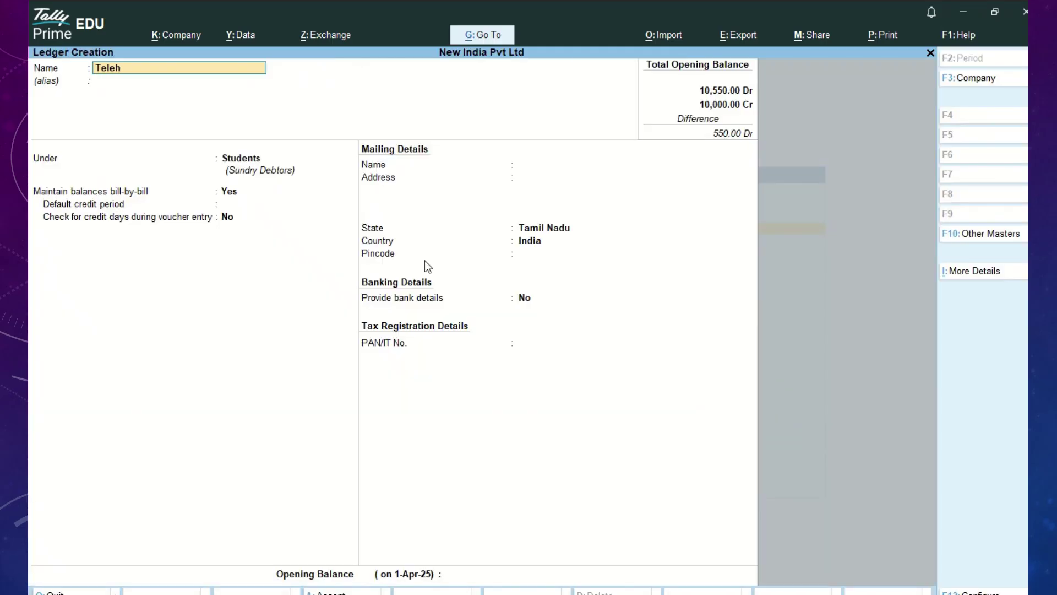
pyautogui.write('nt')
pyautogui.press('BackSpace')
pyautogui.write('e Charges')
pyautogui.press('Return')
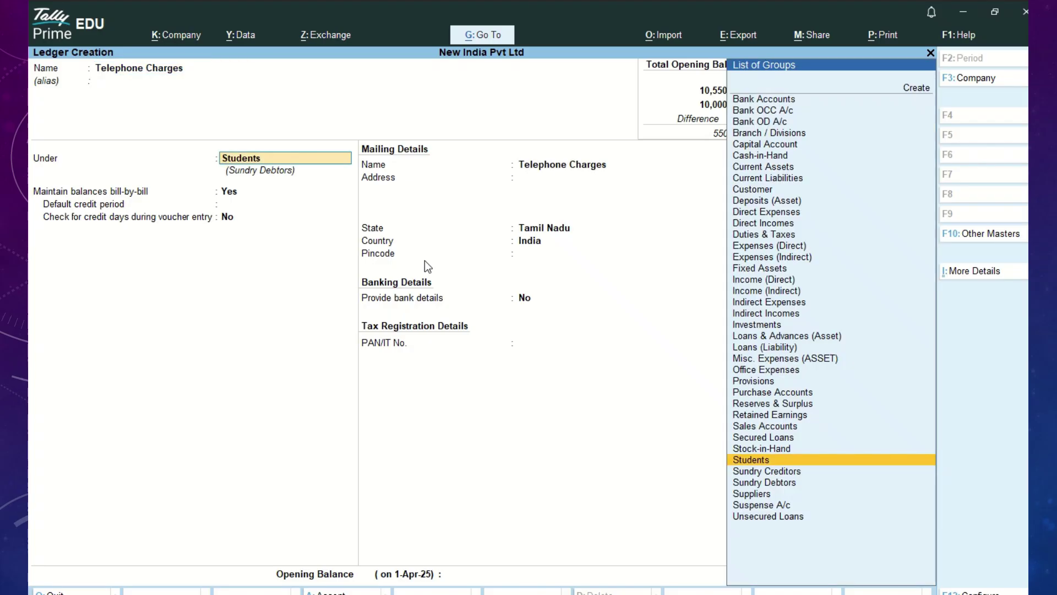
# - Place the Telephone Charges ledger under the Office Expenses group and keep its ledger type as Not Applicable
pyautogui.write('ind')
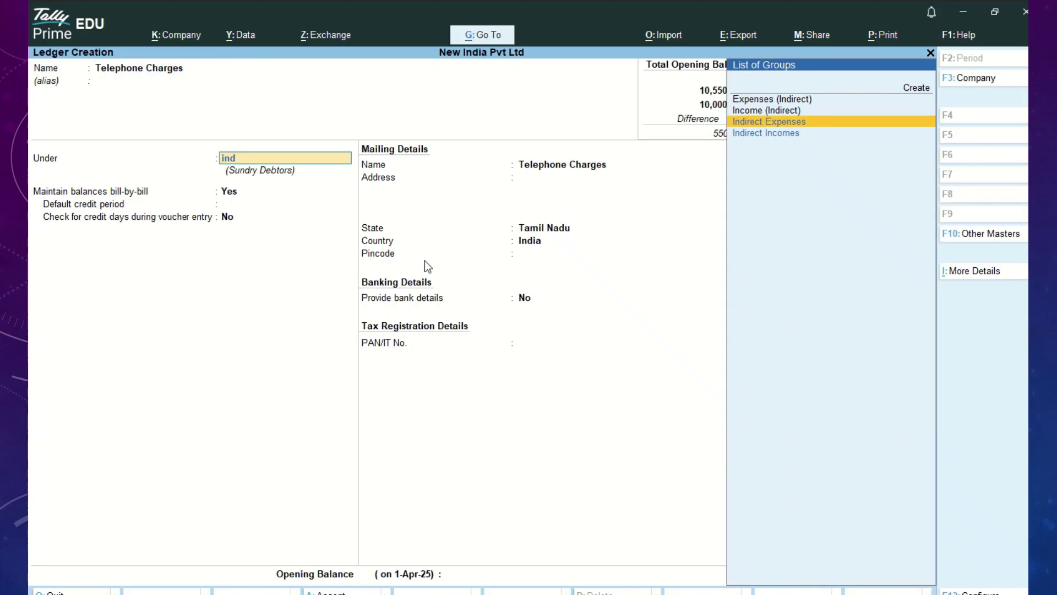
pyautogui.press('BackSpace')
pyautogui.press('BackSpace')
pyautogui.press('BackSpace')
pyautogui.write('f')
pyautogui.press('BackSpace')
pyautogui.write('of')
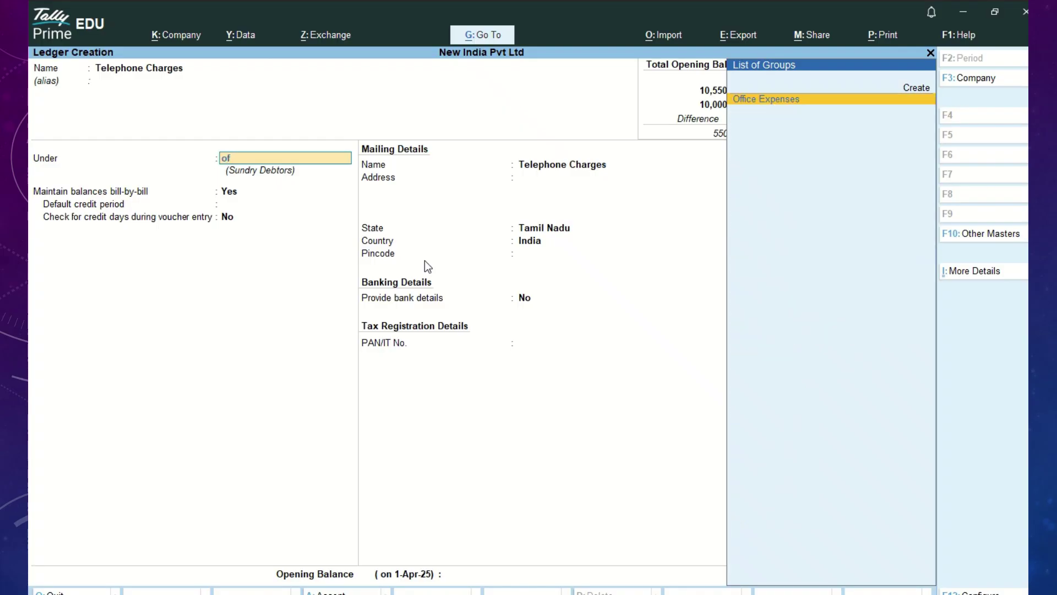
pyautogui.write('f')
pyautogui.press('Return')
pyautogui.press('Return')
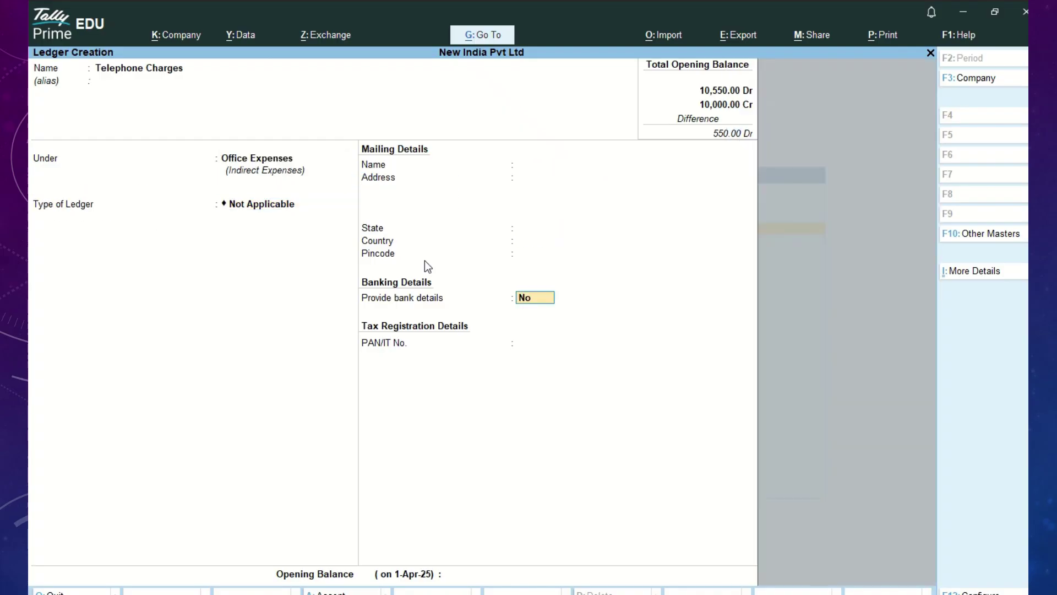
# - Give the Telephone Charges ledger an opening balance of 1,000 Dr without bank details, and save it
pyautogui.press('Return')
pyautogui.press('Return')
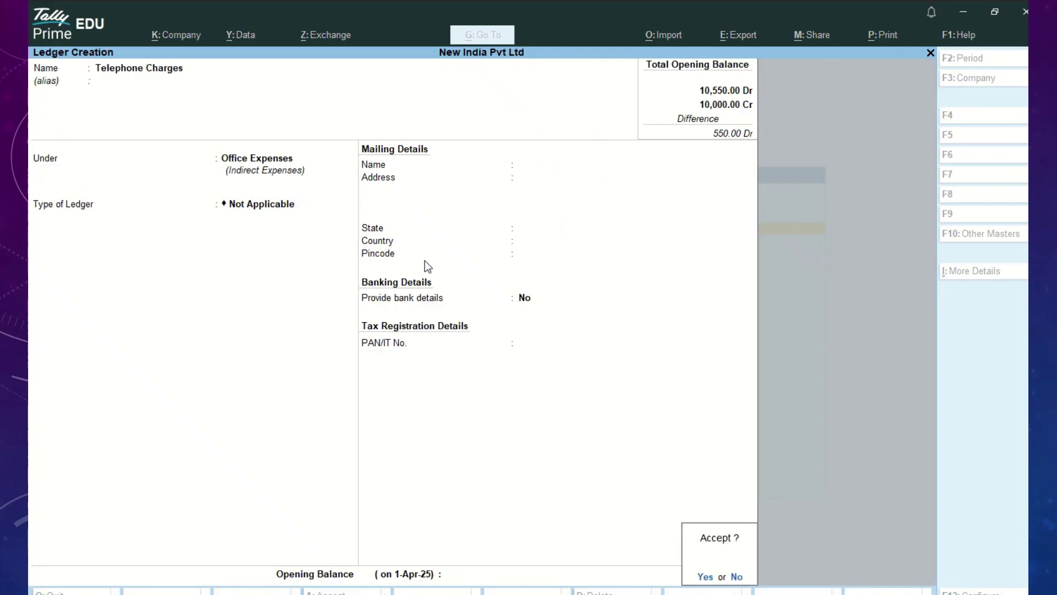
pyautogui.press('Escape')
pyautogui.write('1000')
pyautogui.press('Return')
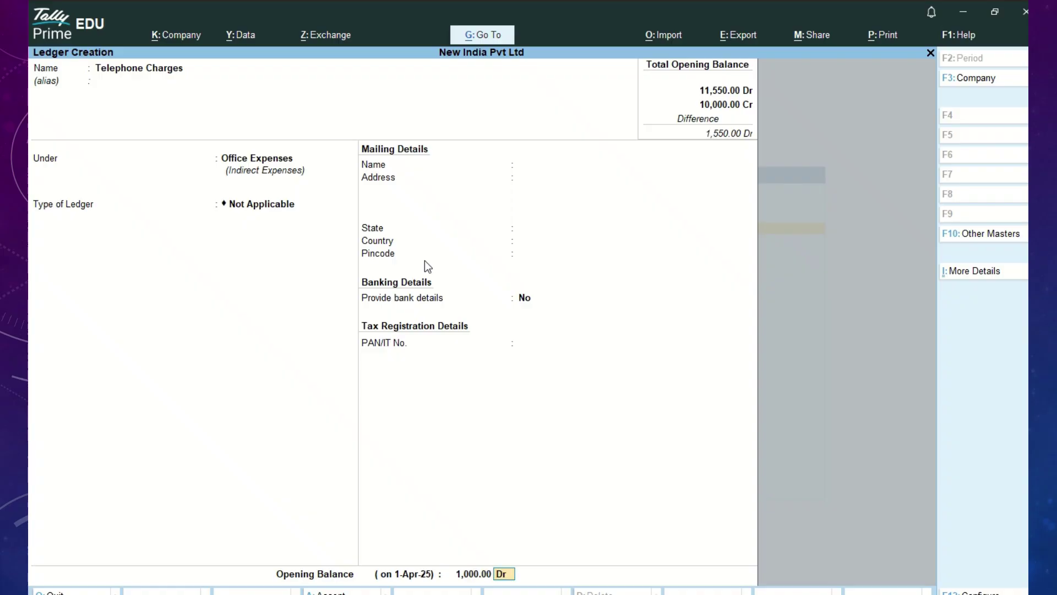
pyautogui.press('Return')
pyautogui.press('Return')
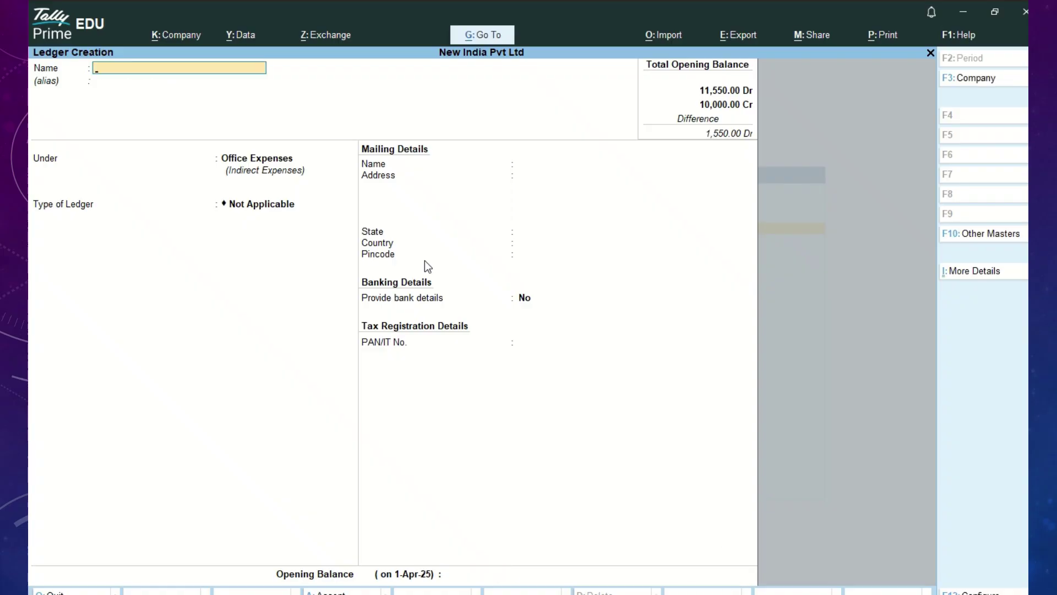
# - Leave ledger creation and open the Students group for alteration
pyautogui.press('Escape')
pyautogui.press('Return')
pyautogui.press('Up')
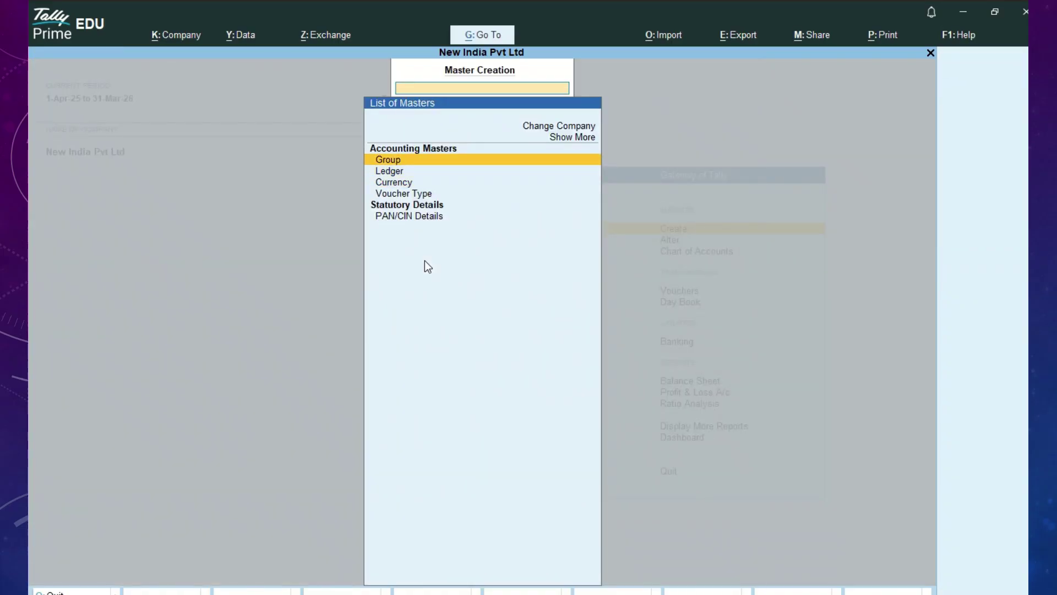
pyautogui.press('Escape')
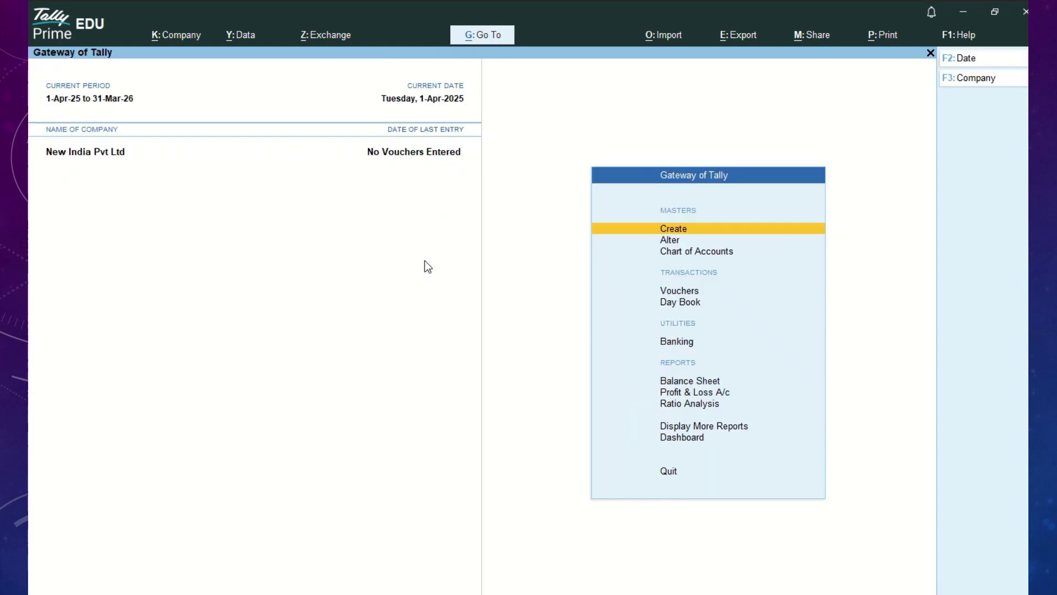
pyautogui.press('Down')
pyautogui.press('Return')
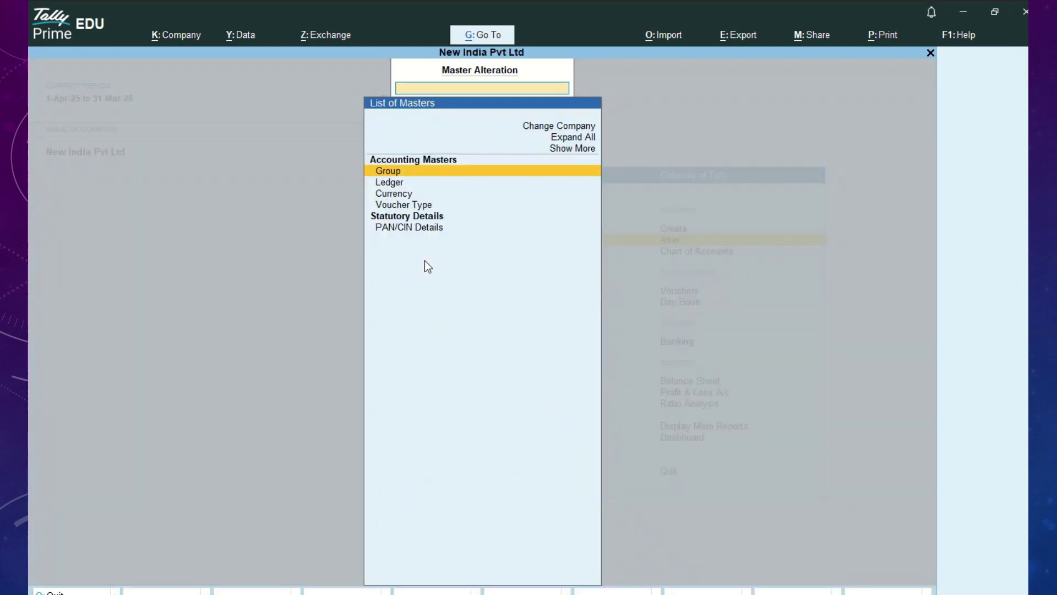
pyautogui.press('Return')
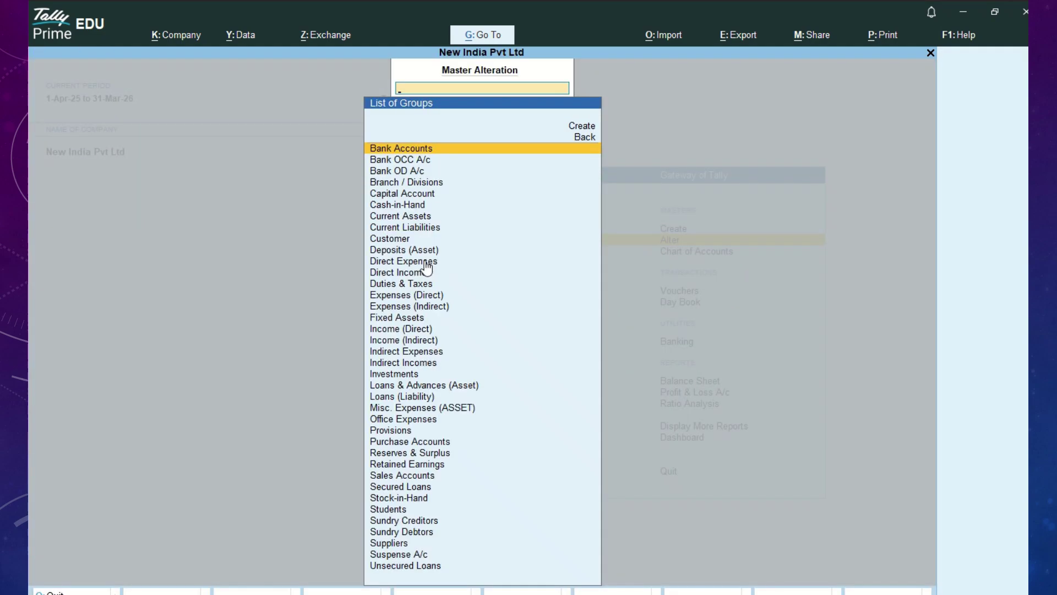
pyautogui.press('Down')
pyautogui.press('Down')
pyautogui.press('Down')
pyautogui.press('Down')
pyautogui.press('Down')
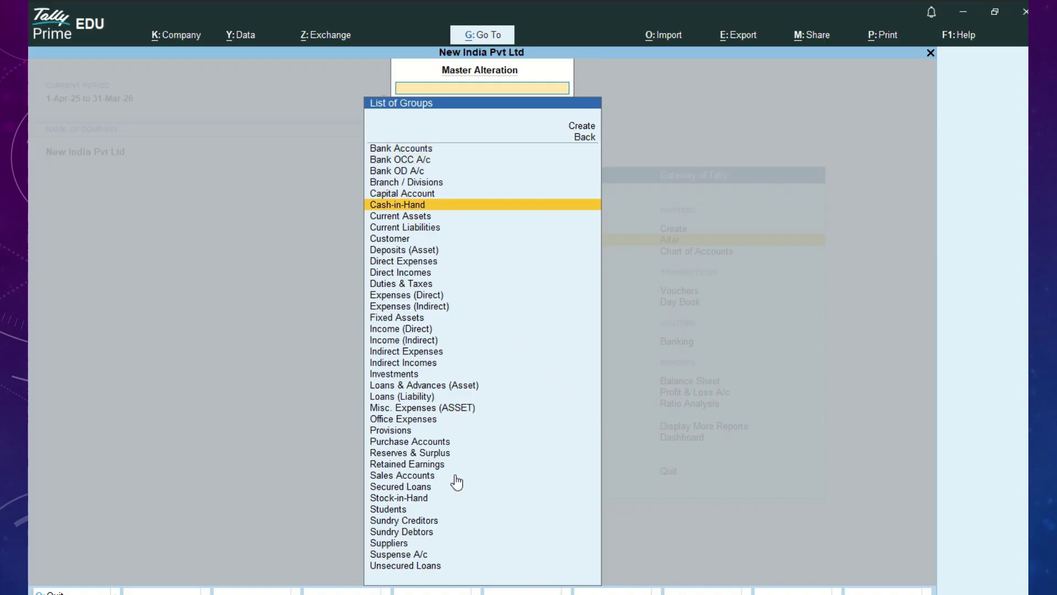
pyautogui.press('Down')
pyautogui.press('Down')
pyautogui.press('Down')
pyautogui.press('Down')
pyautogui.press('Down')
pyautogui.press('Down')
pyautogui.press('Down')
pyautogui.press('Down')
pyautogui.press('Down')
pyautogui.press('Down')
pyautogui.press('Down')
pyautogui.press('Down')
pyautogui.press('Down')
pyautogui.press('Down')
pyautogui.press('Down')
pyautogui.press('Down')
pyautogui.press('Down')
pyautogui.press('Down')
pyautogui.press('Down')
pyautogui.press('Down')
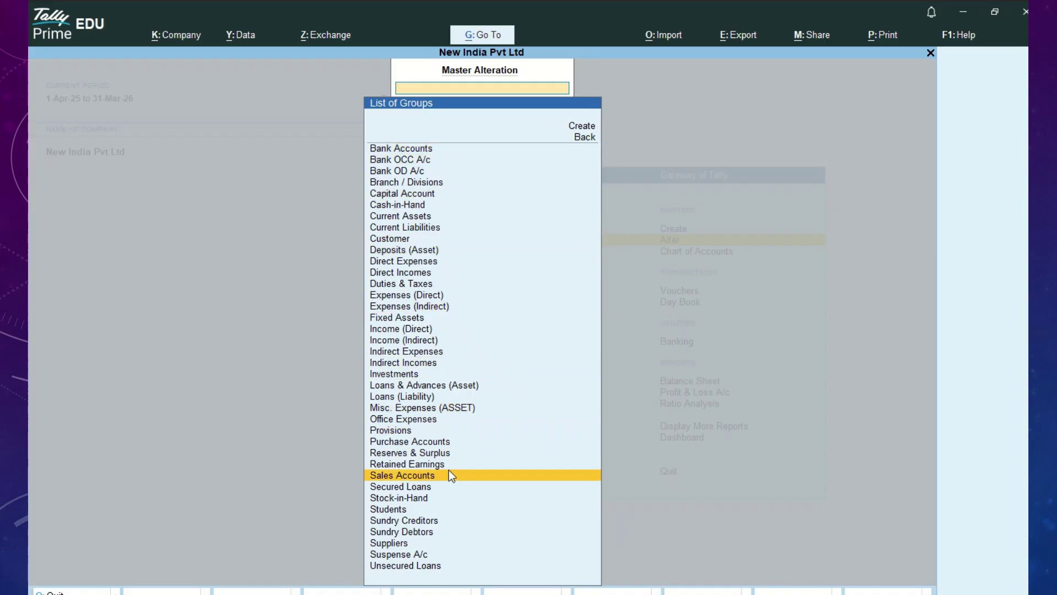
pyautogui.press('Down')
pyautogui.press('Down')
pyautogui.press('Down')
pyautogui.press('Down')
pyautogui.press('Down')
pyautogui.press('Up')
pyautogui.press('Up')
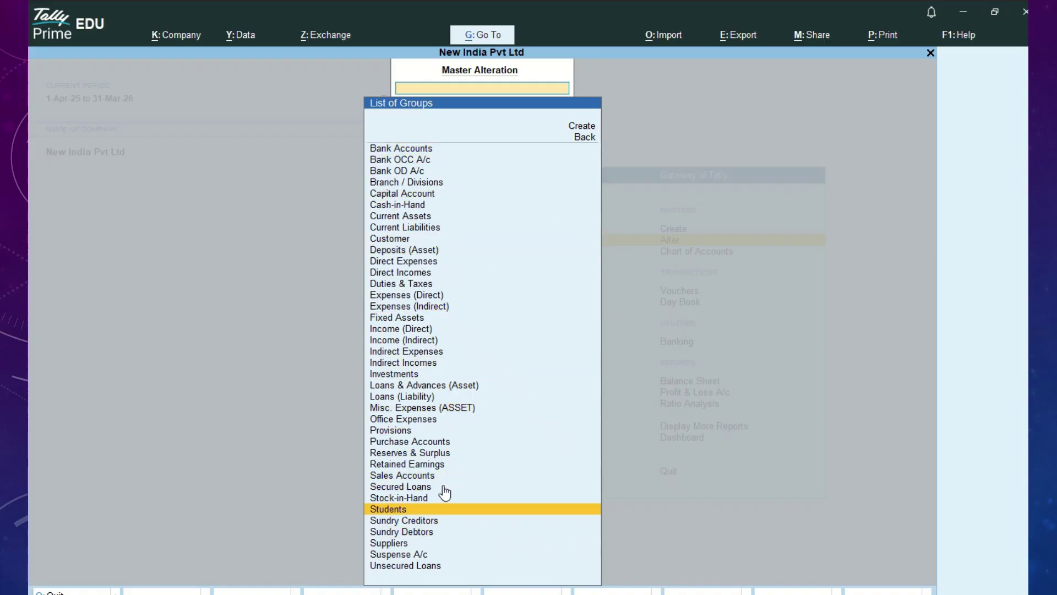
pyautogui.click(429, 515)
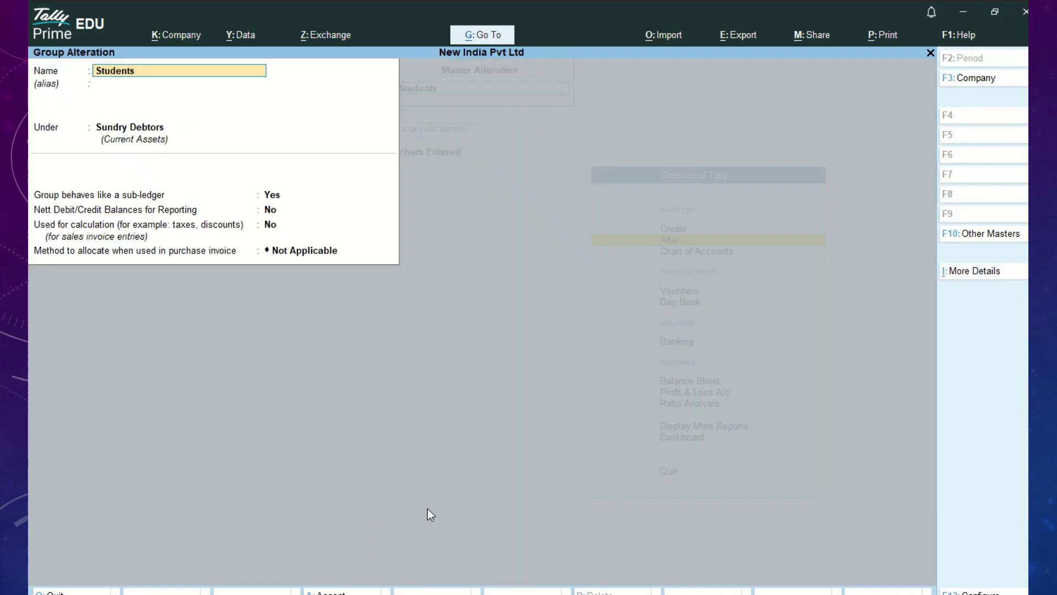
# - Rename the group to Students List, keep its other settings, save it and leave the list of groups
pyautogui.press('ctrl')
pyautogui.press('ctrl')
pyautogui.write('List')
pyautogui.press('Return')
pyautogui.press('Return')
pyautogui.press('Return')
pyautogui.press('Return')
pyautogui.press('Return')
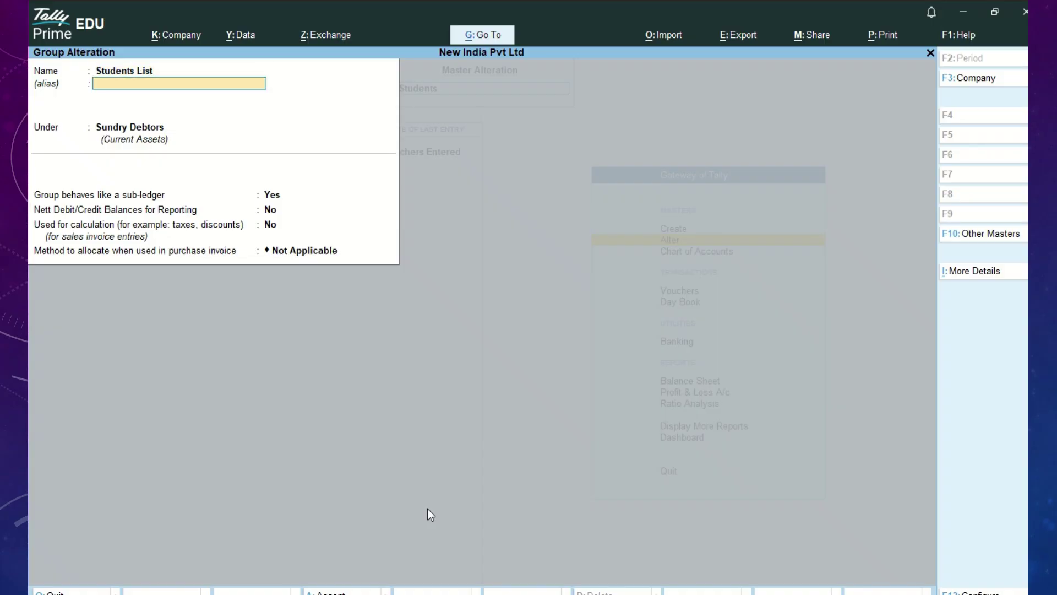
pyautogui.press('Return')
pyautogui.press('Return')
pyautogui.press('Return')
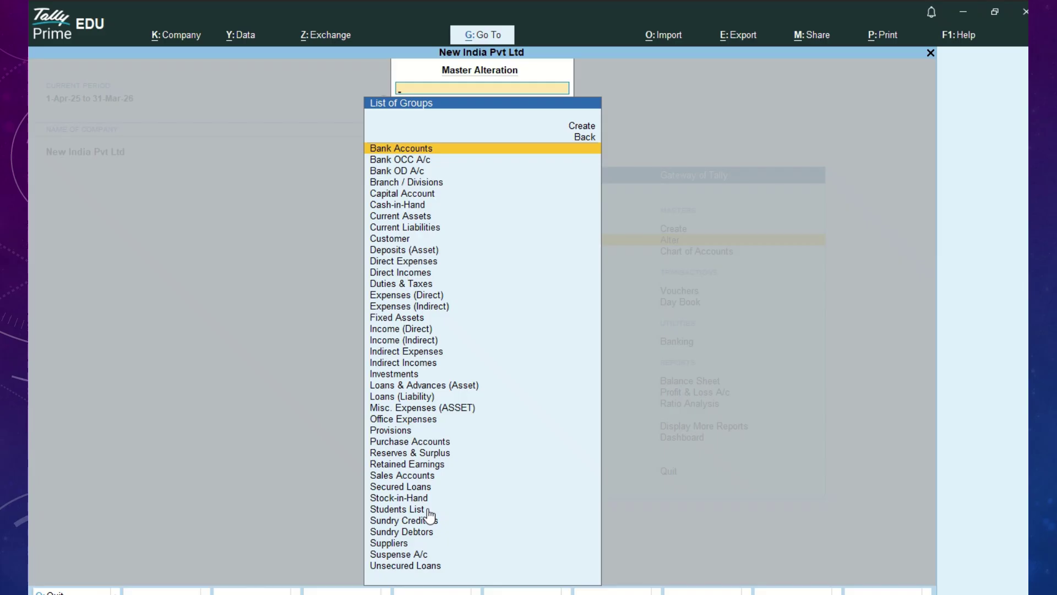
pyautogui.press('Escape')
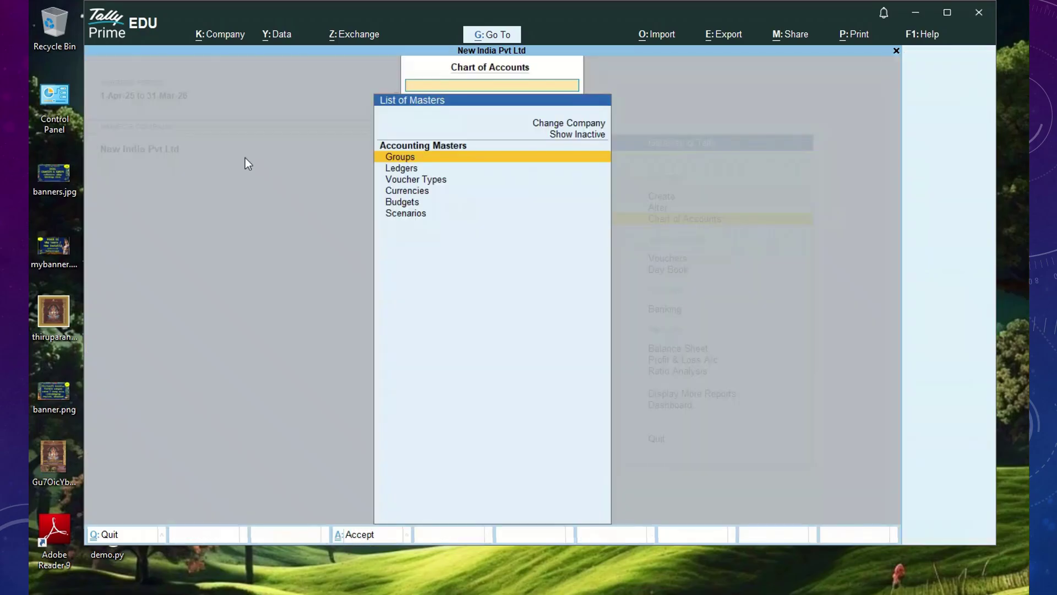
# - Open the list of groups in the Chart of Accounts and start creating multiple groups at once
pyautogui.press('Escape')
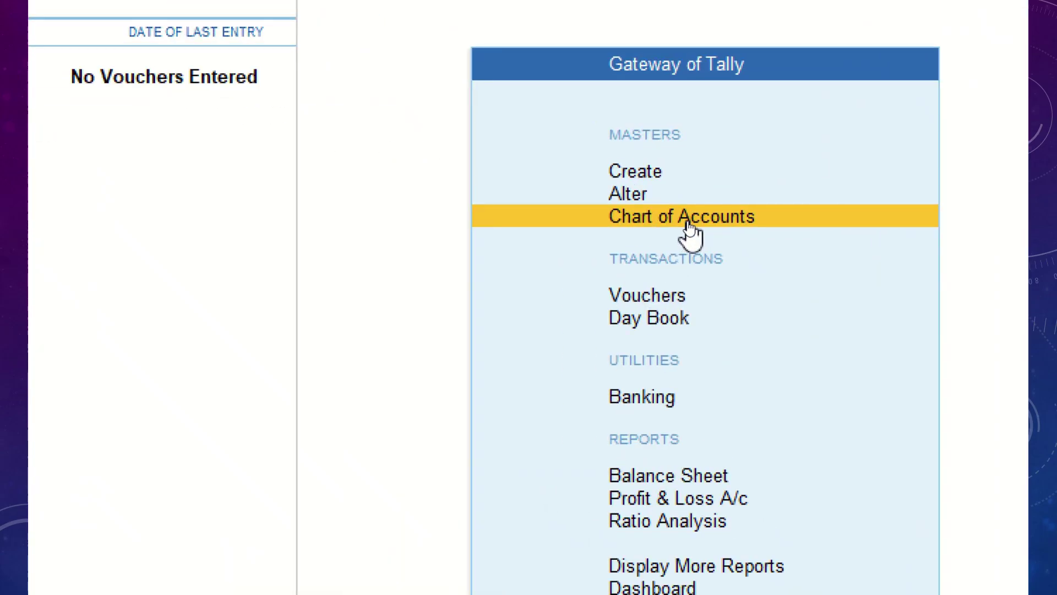
pyautogui.click(690, 234)
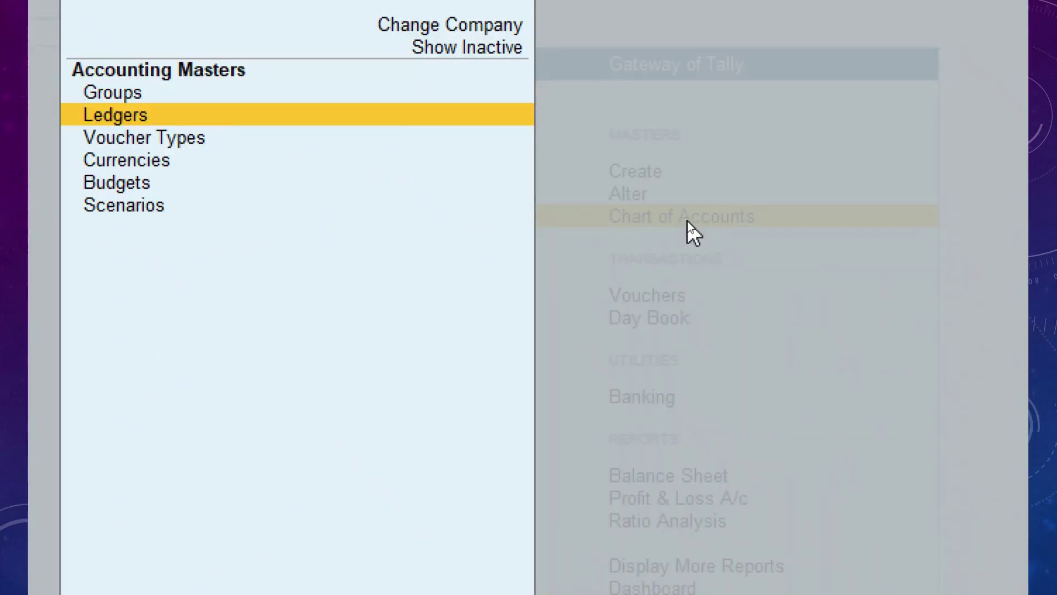
pyautogui.press('Up')
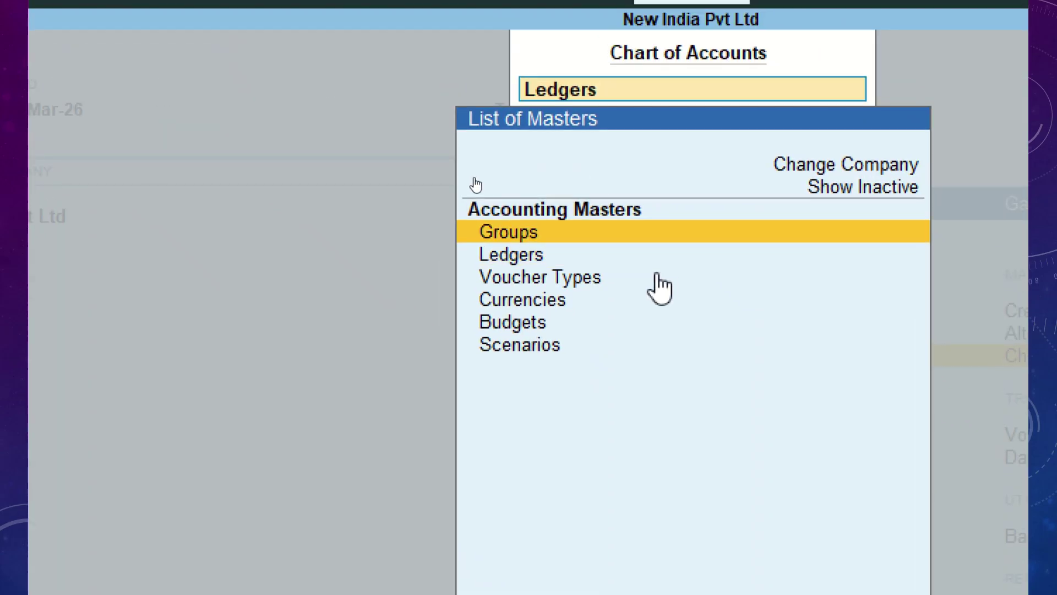
pyautogui.press('Return')
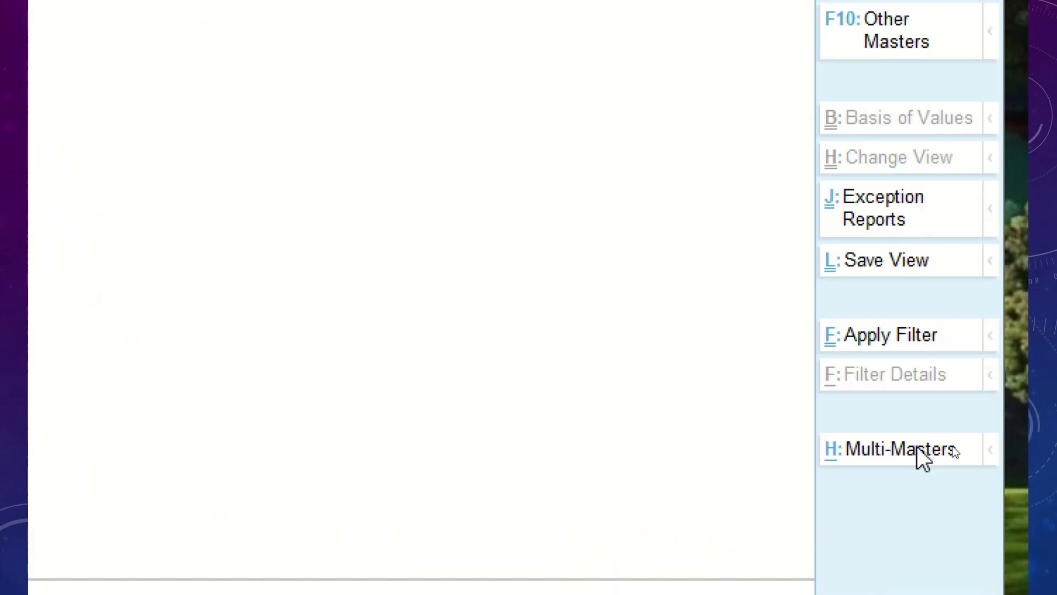
pyautogui.click(957, 452)
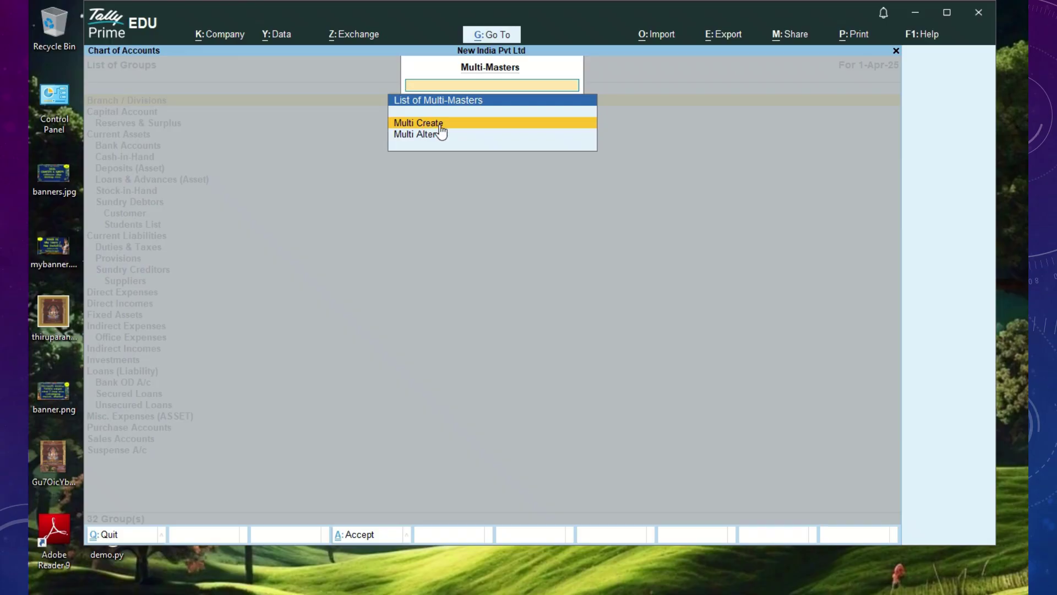
pyautogui.click(441, 127)
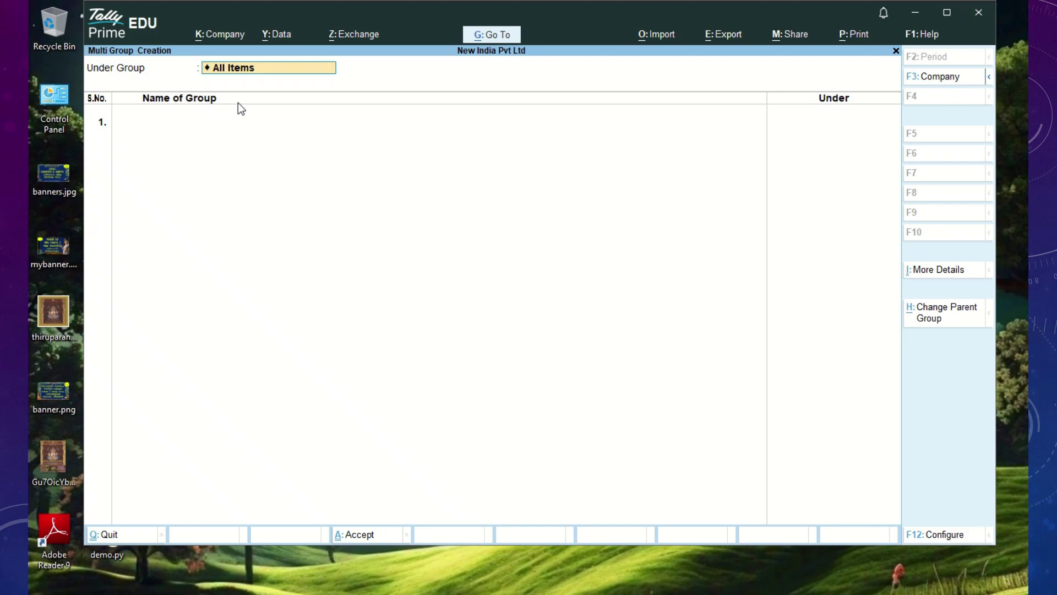
# - Set Sundry Debtors as the parent for the new groups and enter Tally Students as the first group
pyautogui.write('Sun')
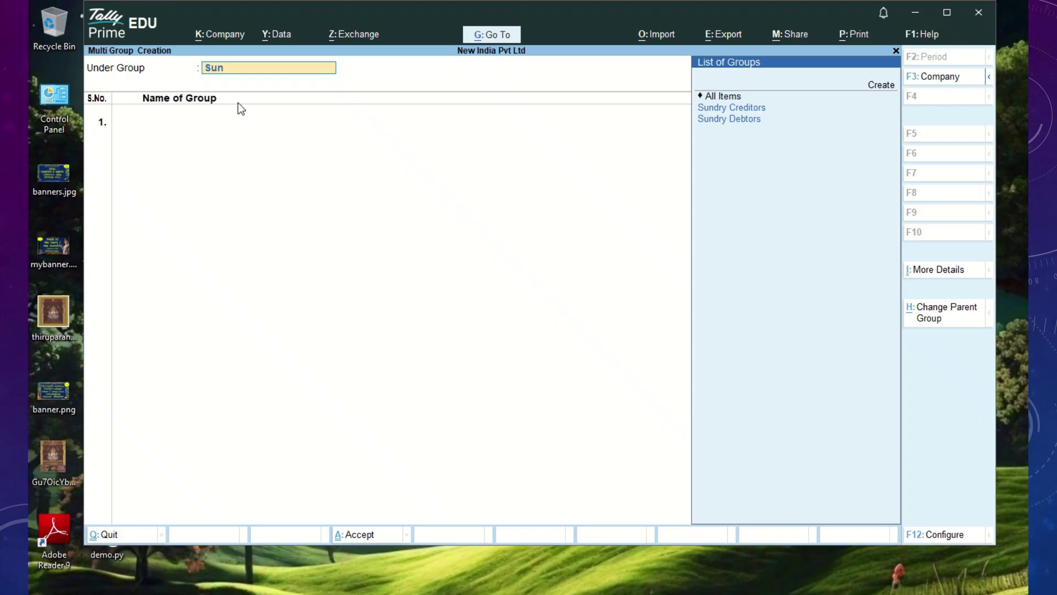
pyautogui.press('Down')
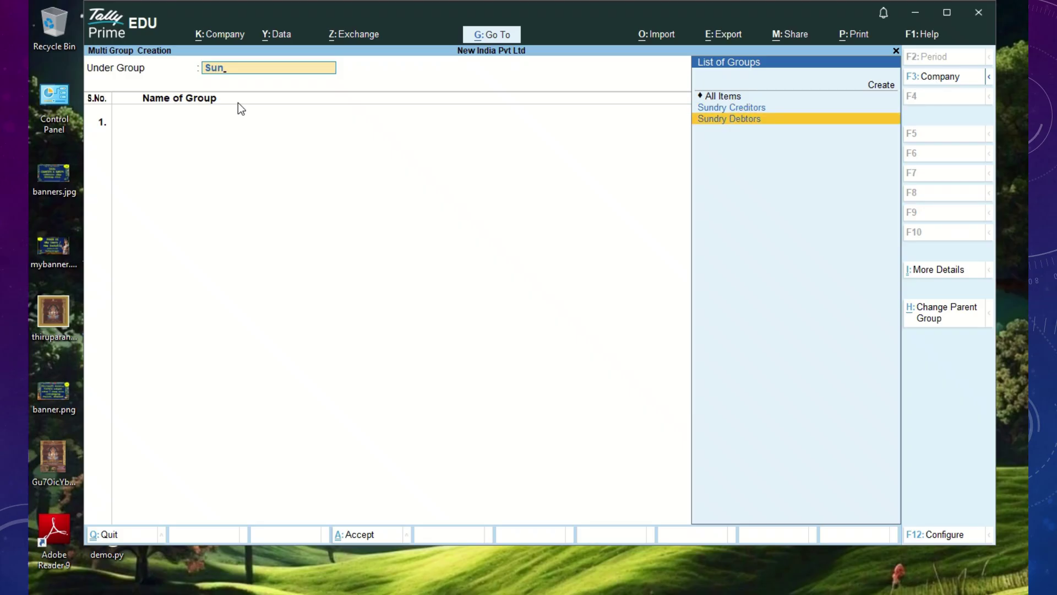
pyautogui.press('Return')
pyautogui.write('Tally G')
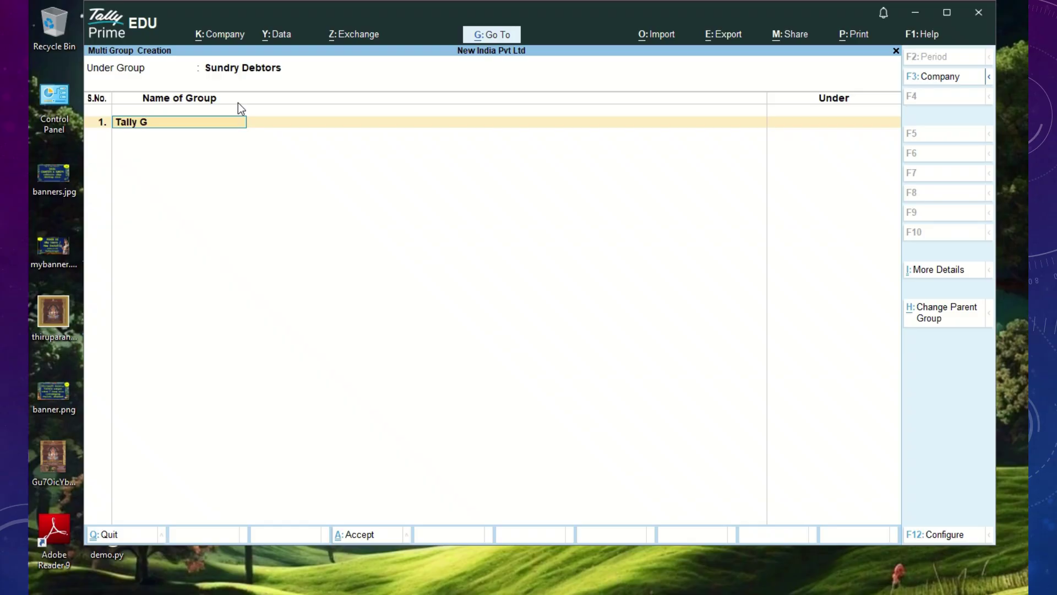
pyautogui.press('BackSpace')
pyautogui.write('Sundry')
pyautogui.press('BackSpace')
pyautogui.write('tudents')
pyautogui.press('Return')
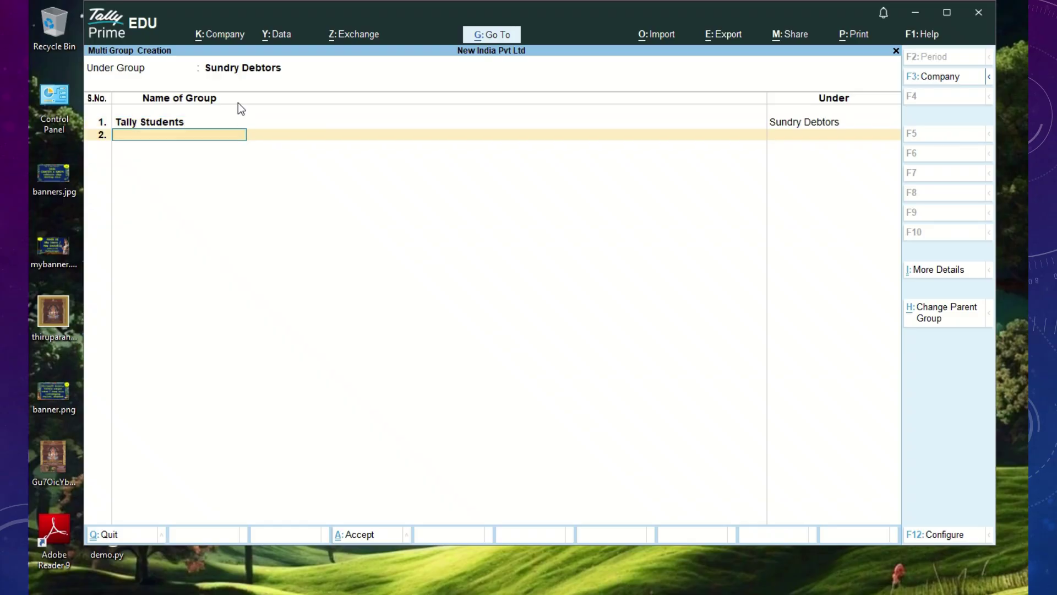
# - Add the groups MS Office Students and Programming Students under Sundry Debtors and save all the new groups
pyautogui.write('MS Office Students')
pyautogui.press('Return')
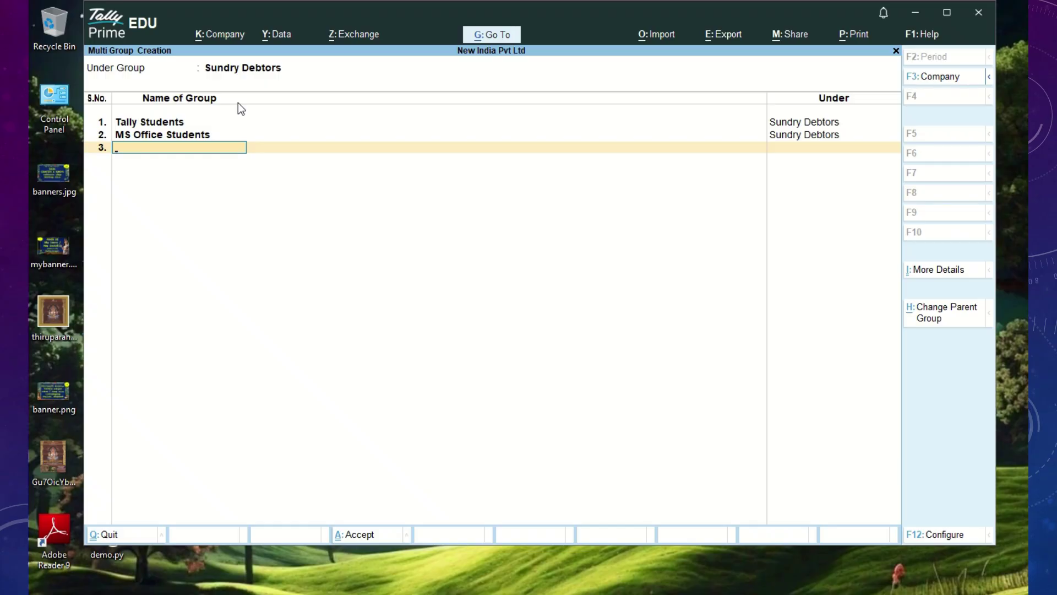
pyautogui.write('Com')
pyautogui.press('BackSpace')
pyautogui.press('BackSpace')
pyautogui.press('BackSpace')
pyautogui.write('Programming Students')
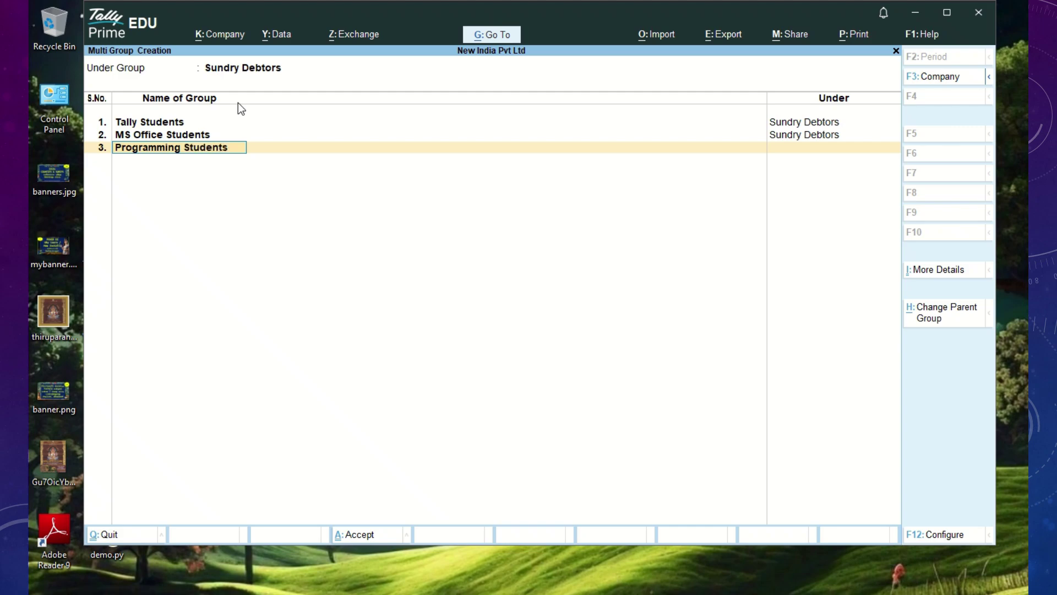
pyautogui.press('Return')
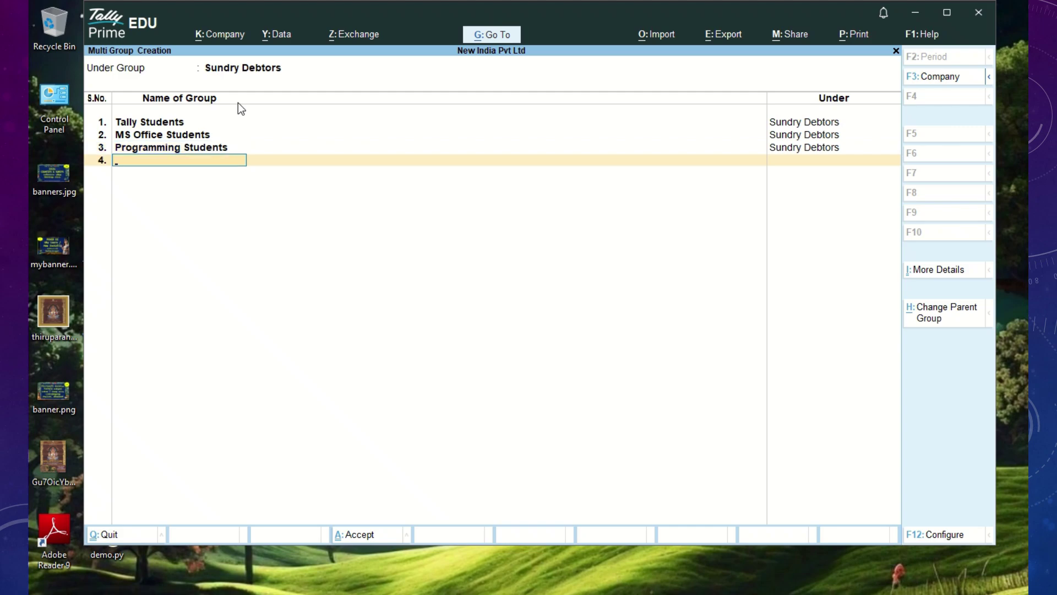
pyautogui.press('Return')
pyautogui.press('Return')
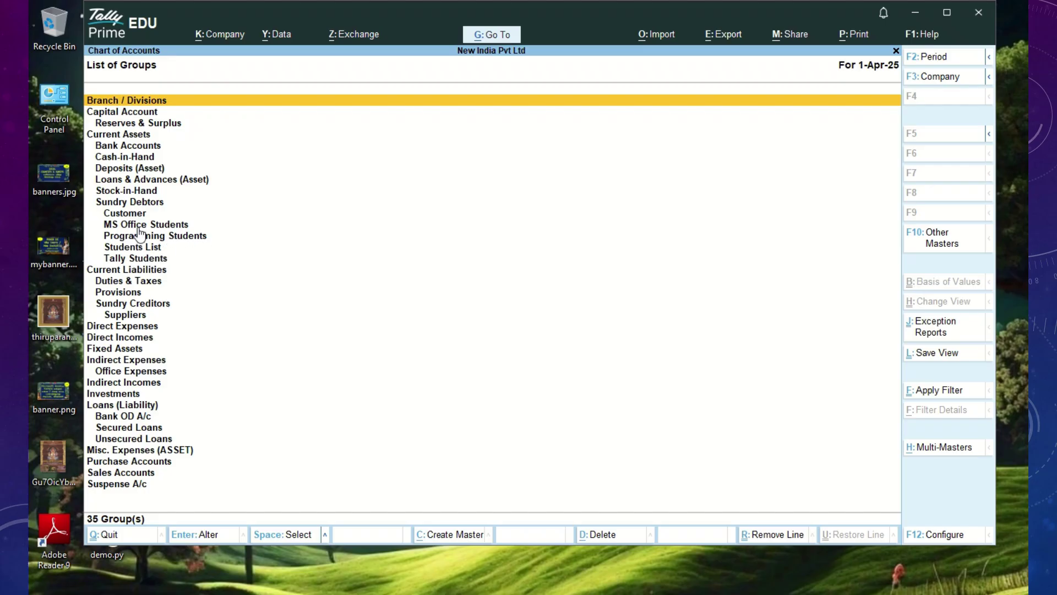
# - View the list of ledgers in the Chart of Accounts and return to the Gateway of Tally
pyautogui.press('Escape')
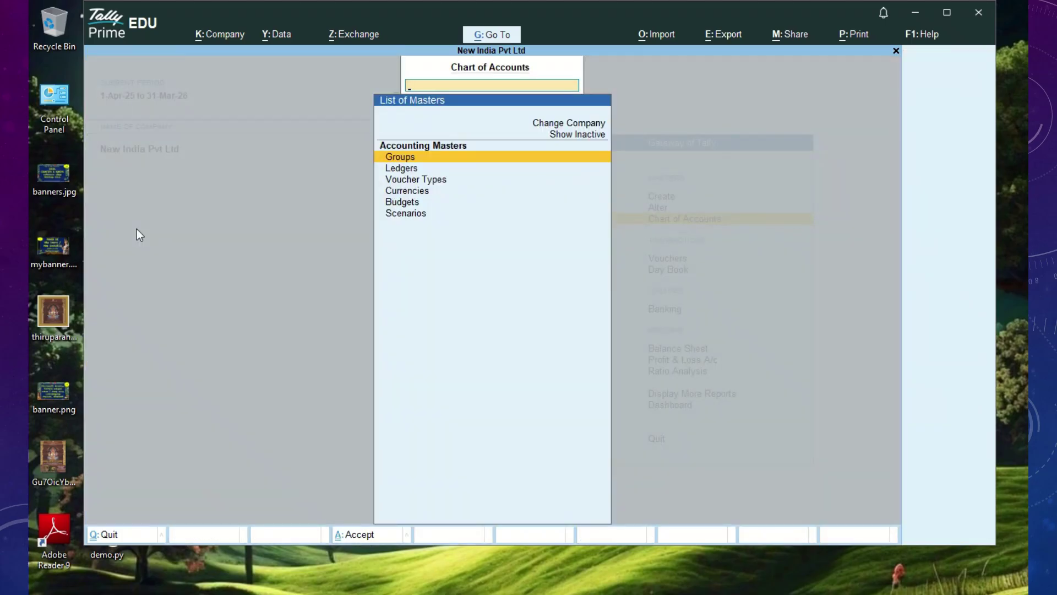
pyautogui.press('Down')
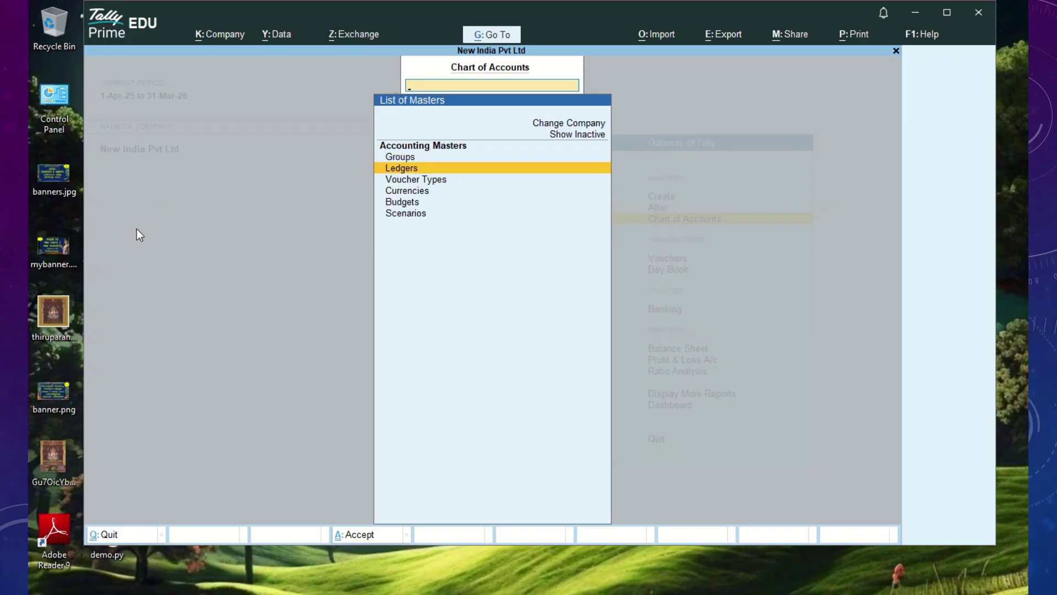
pyautogui.press('Return')
pyautogui.press('Escape')
pyautogui.press('Escape')
pyautogui.press('Up')
pyautogui.press('Up')
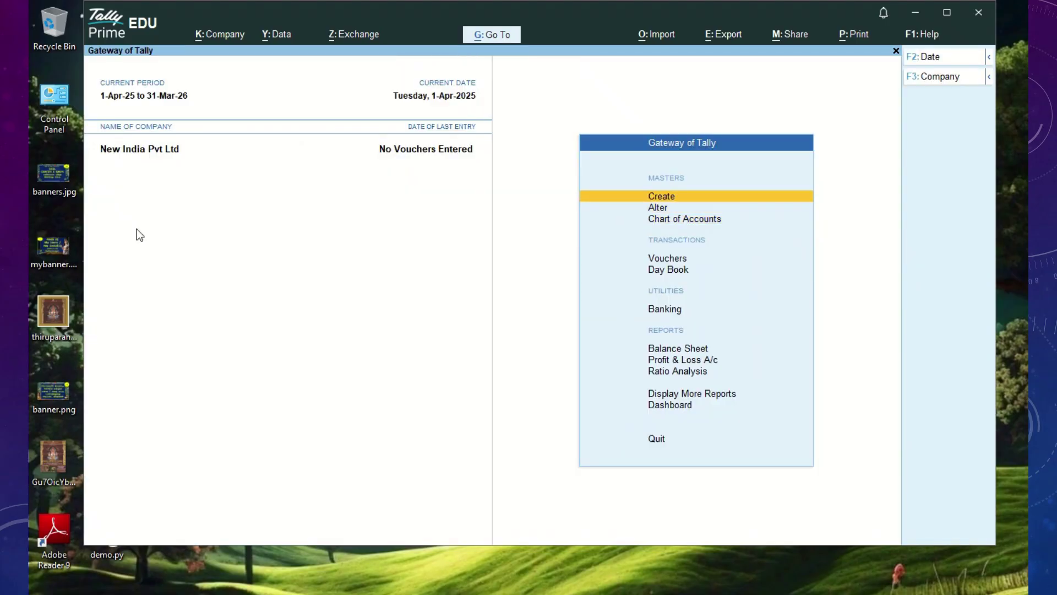
# - Start a new ledger named Student S and place it under the Tally Students group
pyautogui.press('Return')
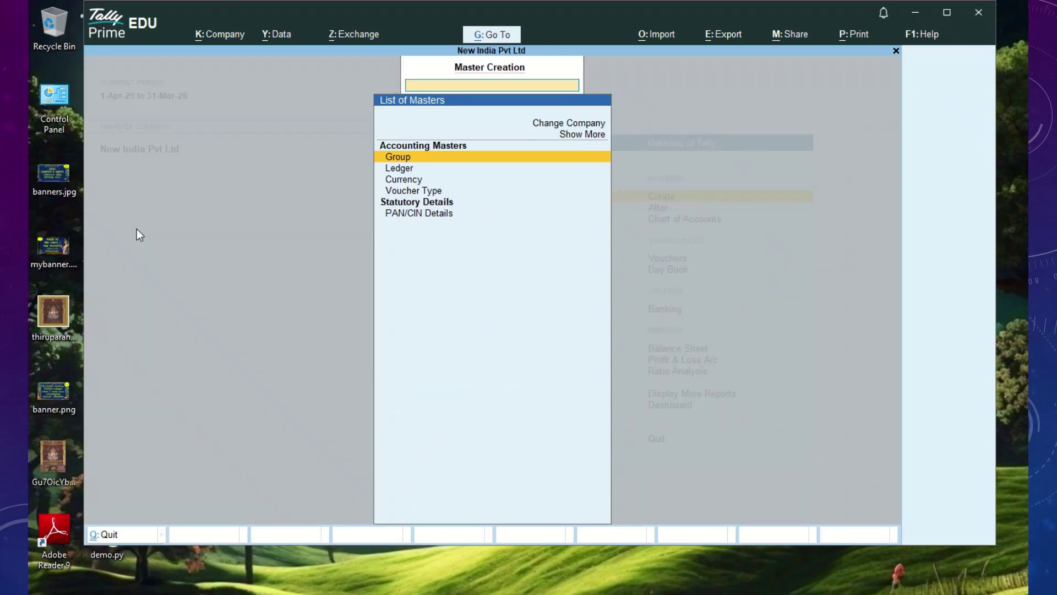
pyautogui.press('Down')
pyautogui.press('Return')
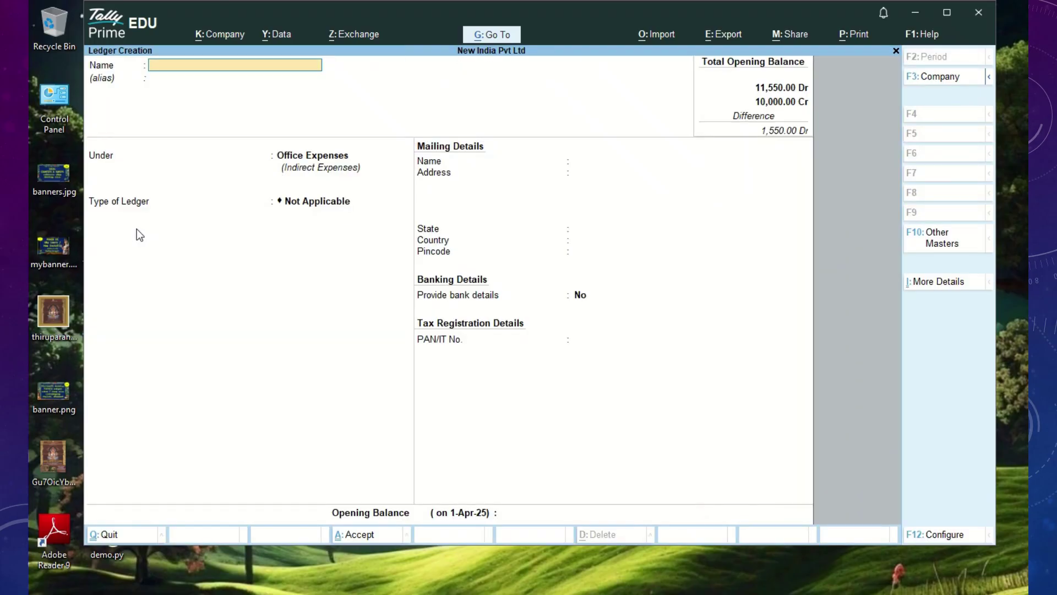
pyautogui.write('Student S')
pyautogui.press('Return')
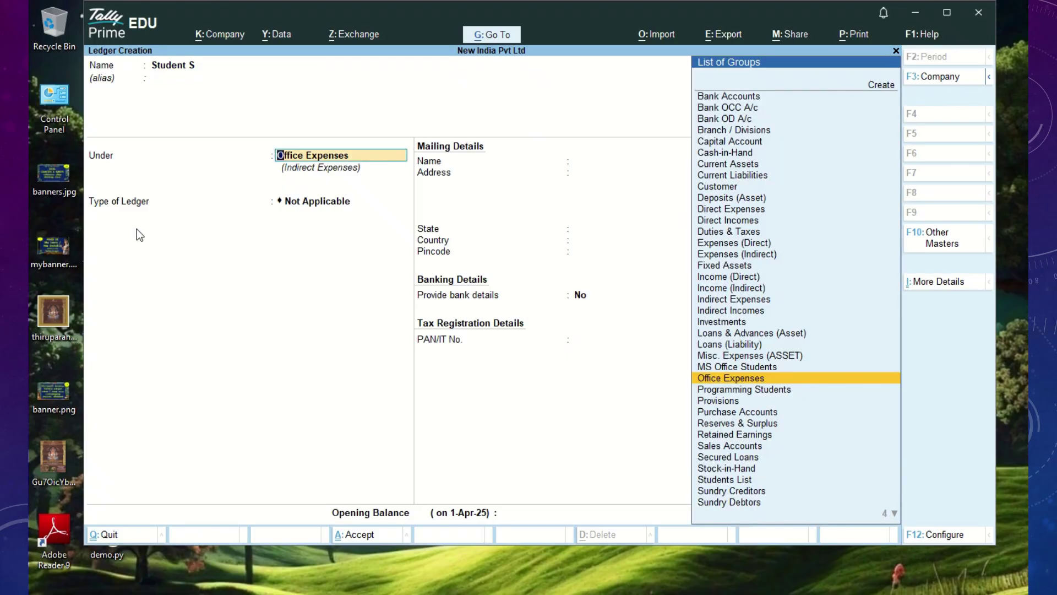
pyautogui.write('tal')
pyautogui.press('Return')
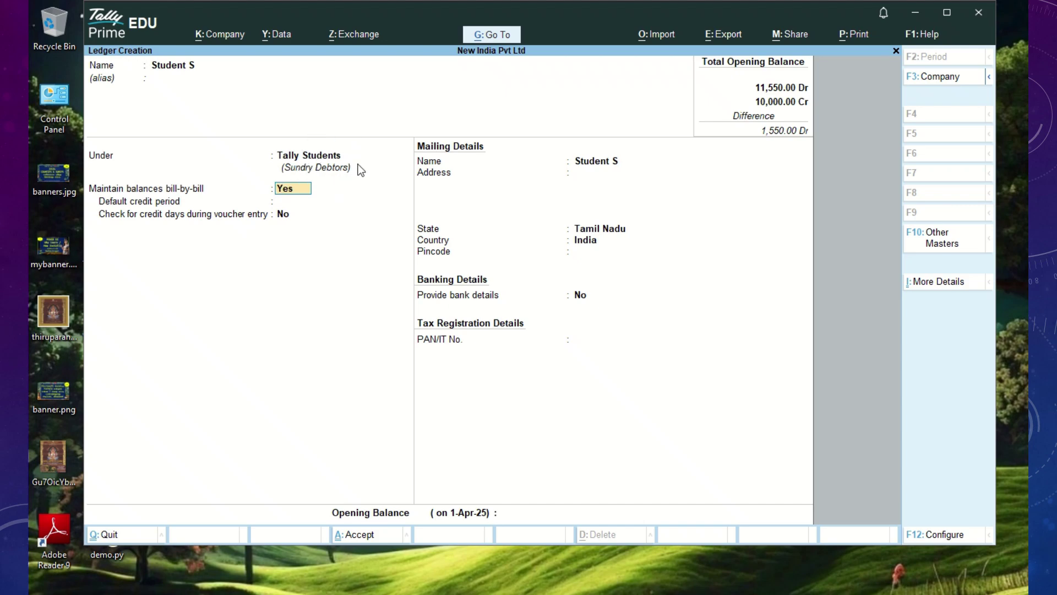
# - Keep bill-by-bill balances on, credit-day checking and bank details off, and save the Student S ledger without an opening balance
pyautogui.press('Return')
pyautogui.press('Return')
pyautogui.press('Return')
pyautogui.press('Return')
pyautogui.press('Return')
pyautogui.press('Return')
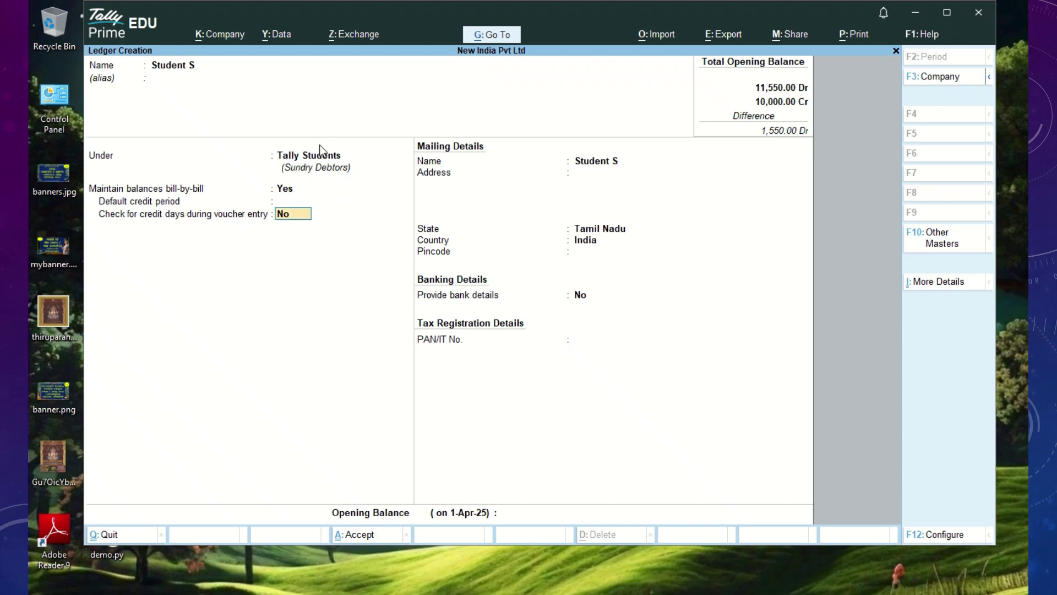
pyautogui.press('Return')
pyautogui.press('Return')
pyautogui.press('Return')
pyautogui.press('Return')
pyautogui.press('Return')
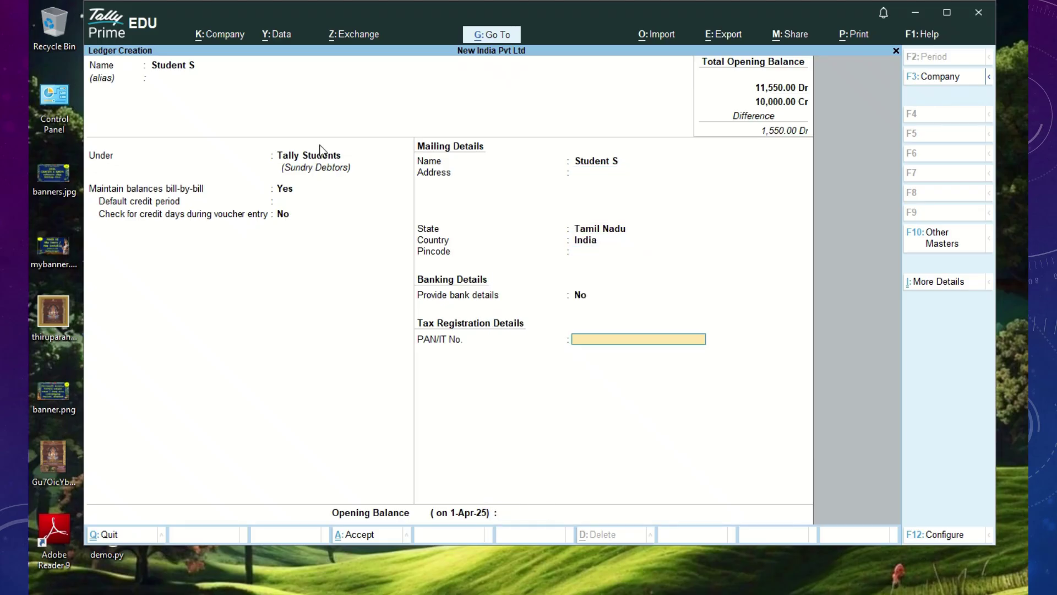
# - Name the next new ledger Student B and place it under the MS Office Students group
pyautogui.write('Student')
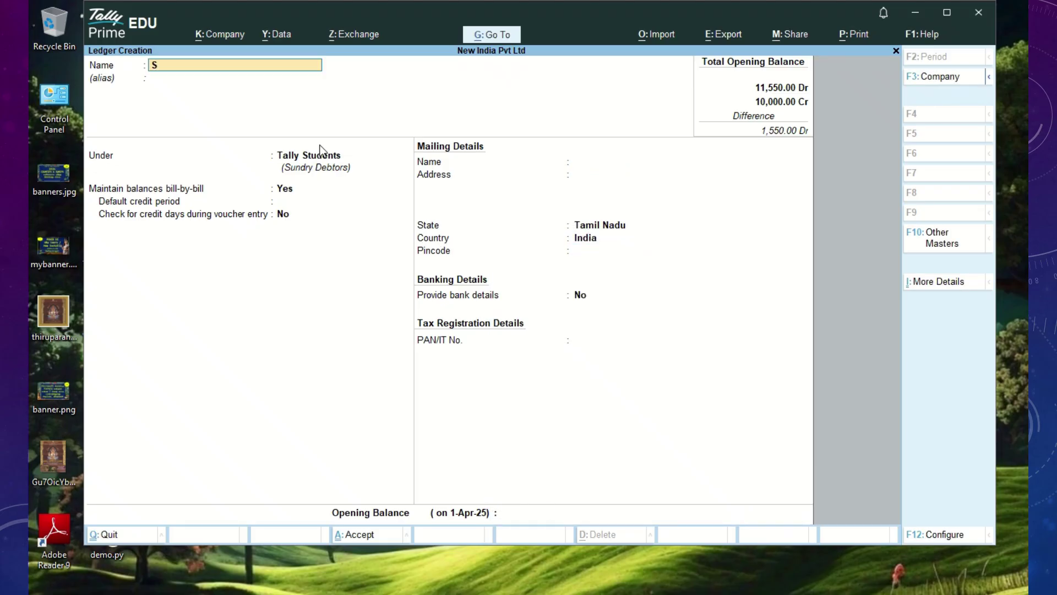
pyautogui.write(' B')
pyautogui.press('Return')
pyautogui.write('Of')
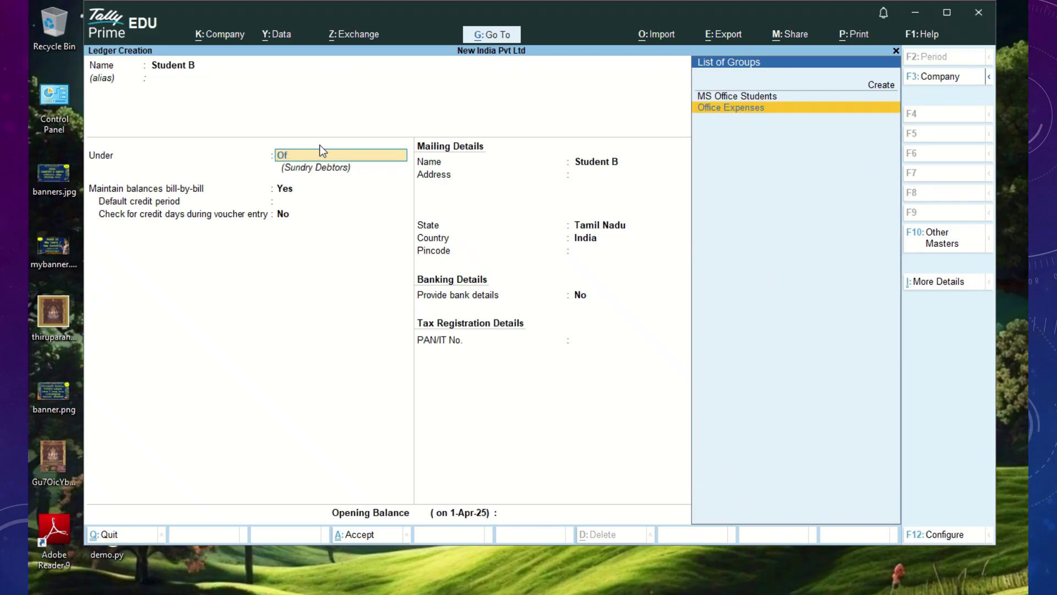
pyautogui.press('Up')
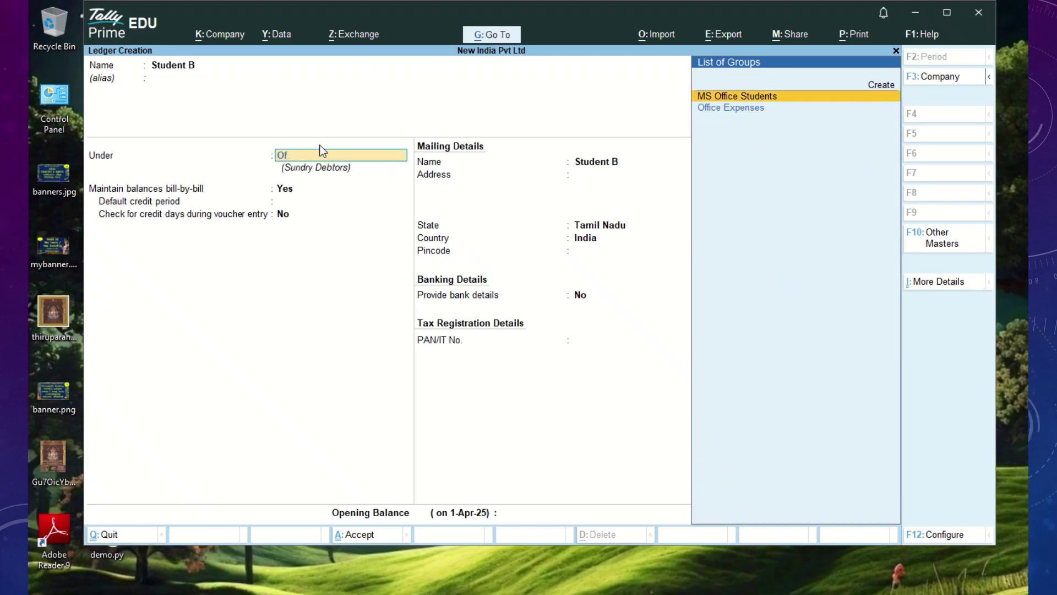
pyautogui.press('Return')
# - Keep the remaining default details, save the Student B ledger without an opening balance, and return to the Gateway of Tally
pyautogui.press('Return')
pyautogui.press('Return')
pyautogui.press('Return')
pyautogui.press('Return')
pyautogui.press('Return')
pyautogui.press('Return')
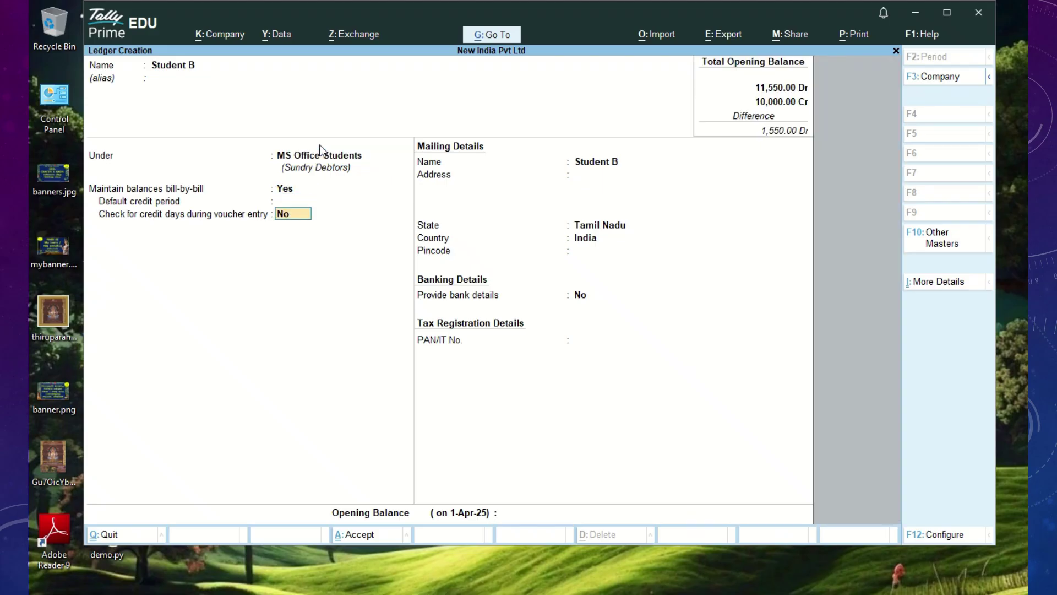
pyautogui.press('Return')
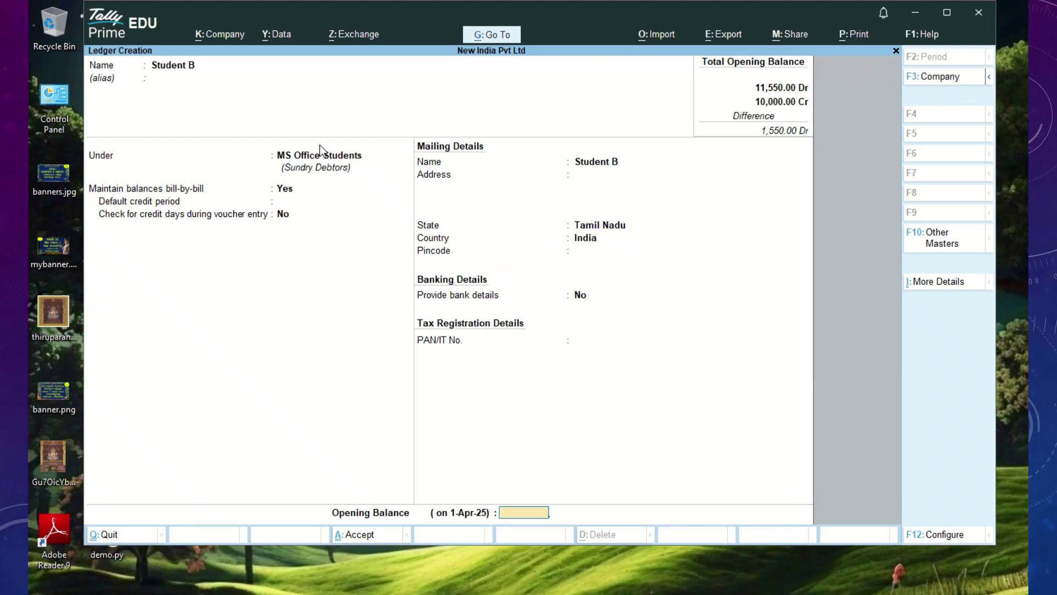
pyautogui.press('Return')
pyautogui.press('Return')
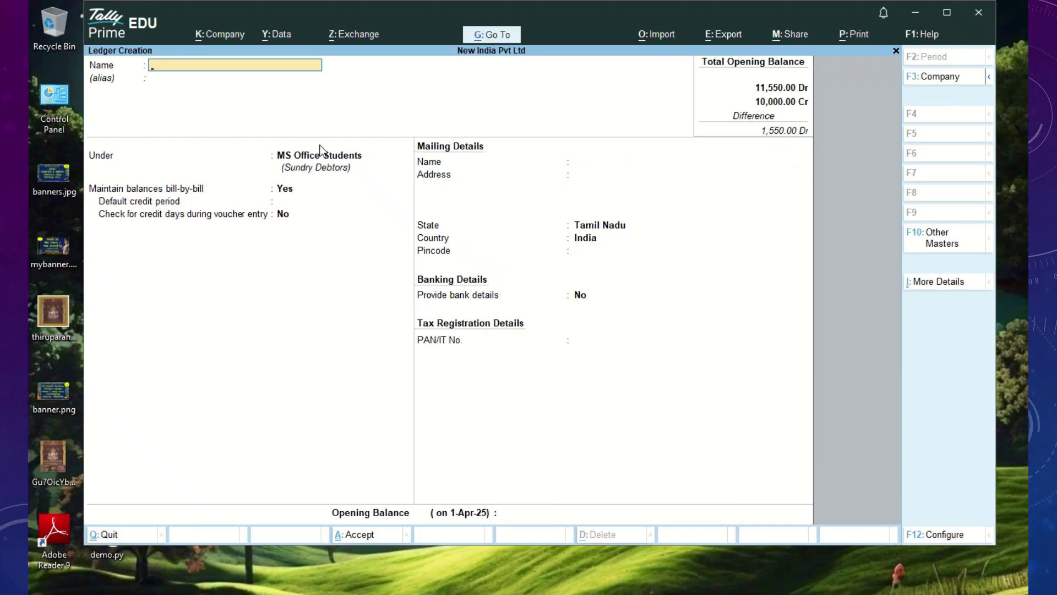
pyautogui.press('Escape')
pyautogui.press('Escape')
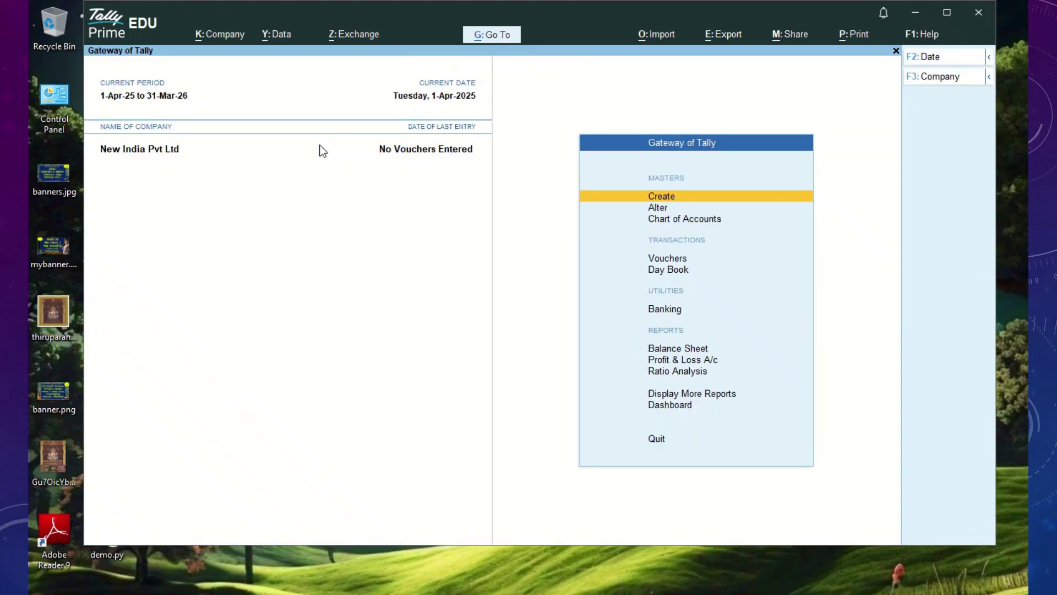